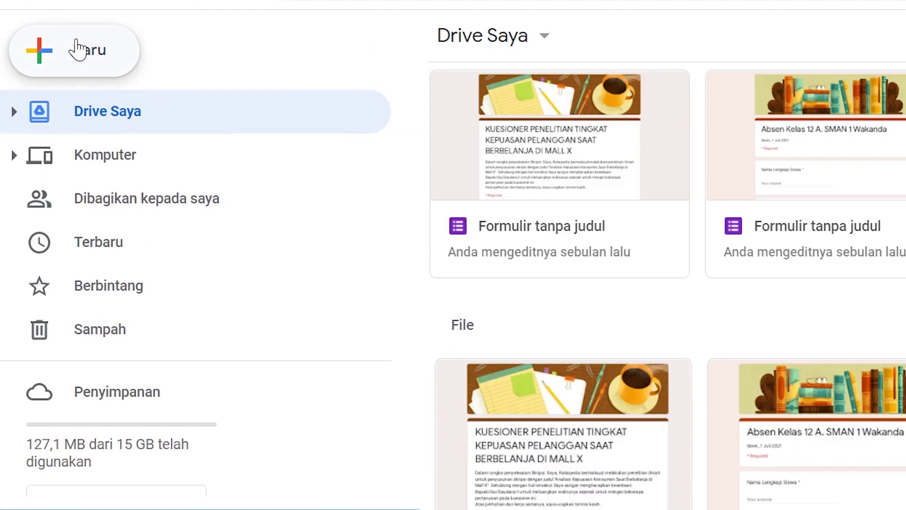
From Google Drive's Baru menu, create a new blank Google Formulir.
left_click(57, 55)
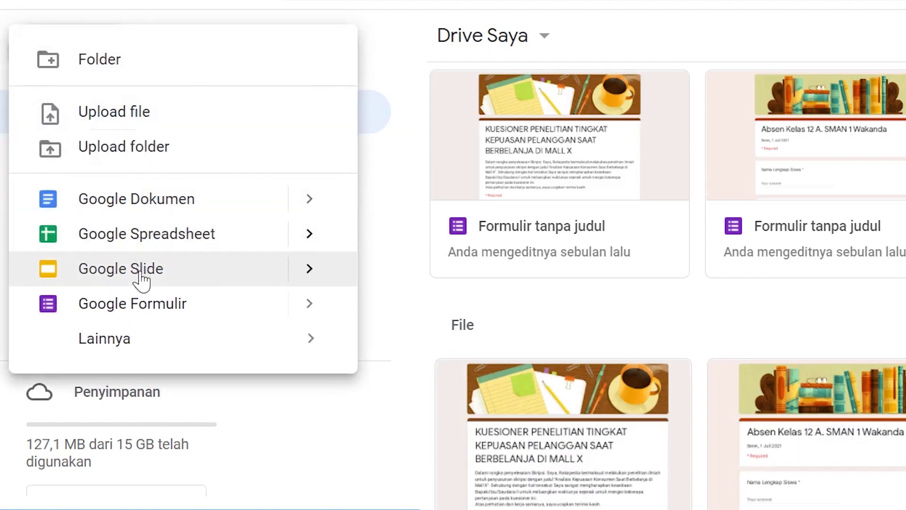
left_click(105, 307)
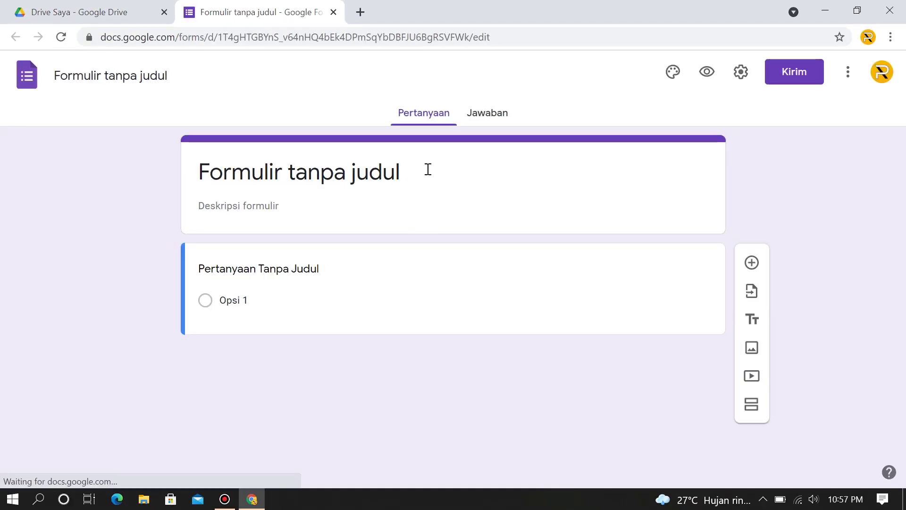
Replace the untitled form's title with 'FORMULIR PENDAFTARAN KERJA PT. RAKAPEDIA'.
left_click(425, 170)
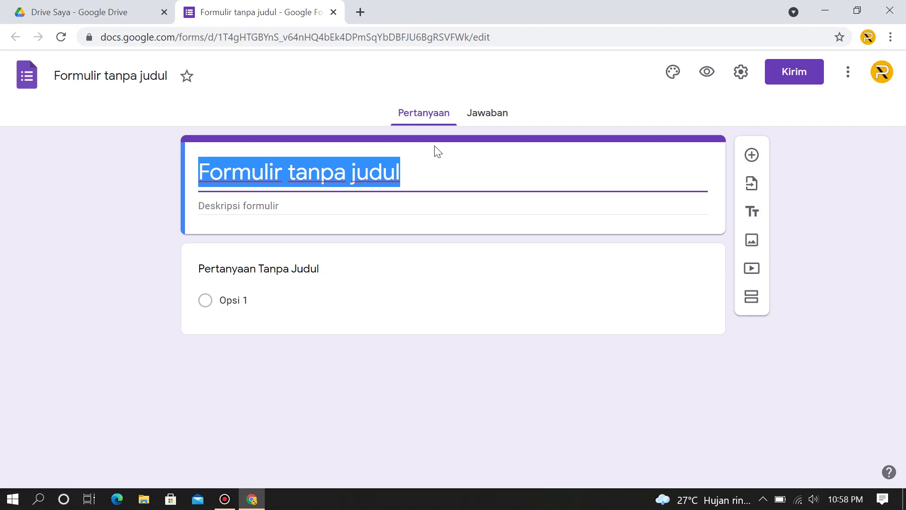
type("FOR")
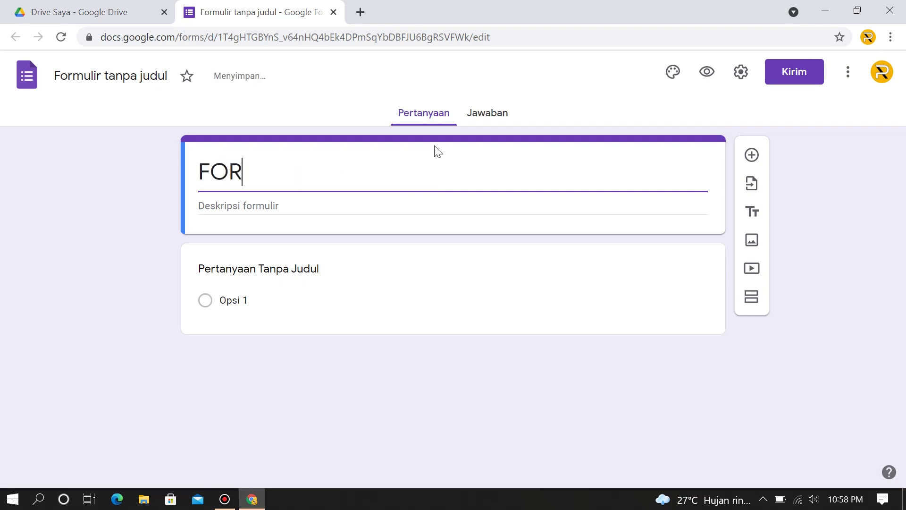
type("MULIR P")
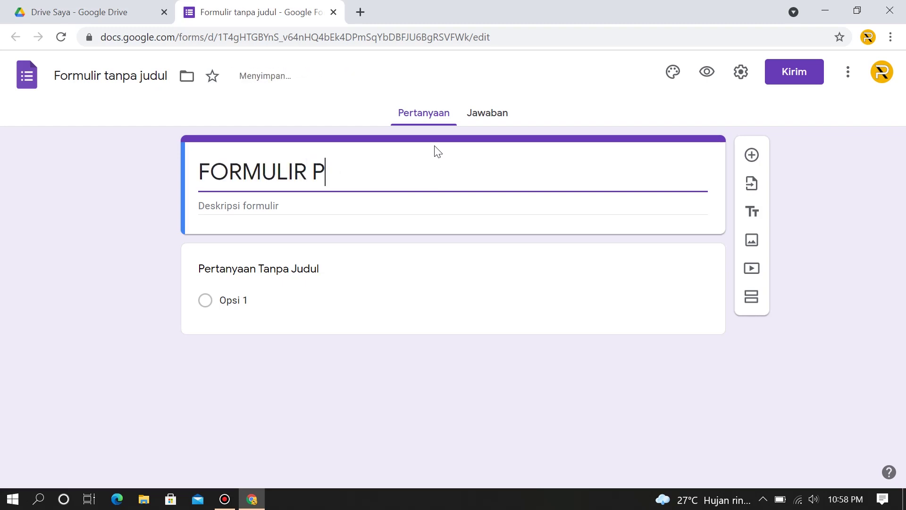
type("ENDAFTARA")
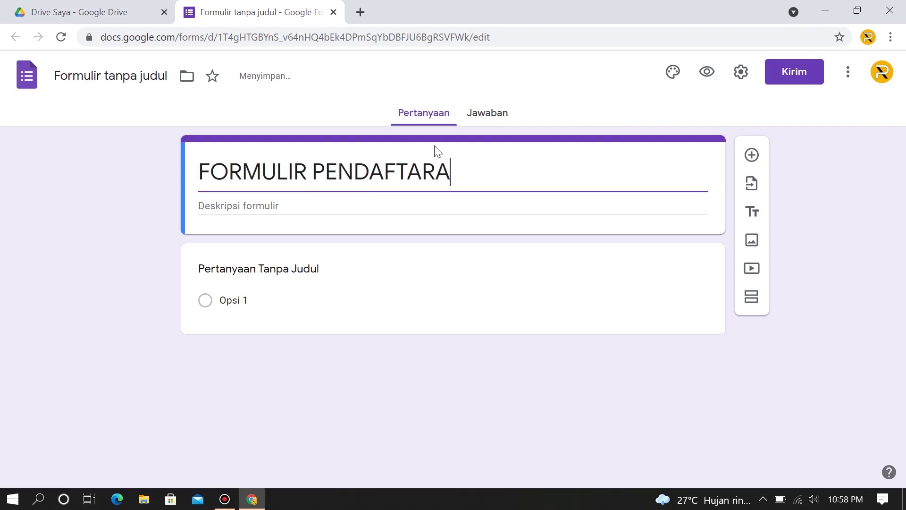
type("N KERJA")
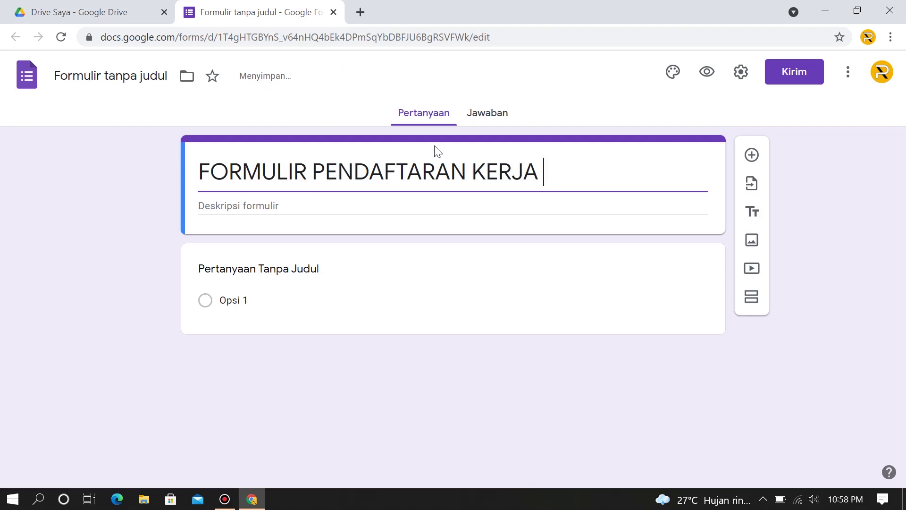
type(" PT. R")
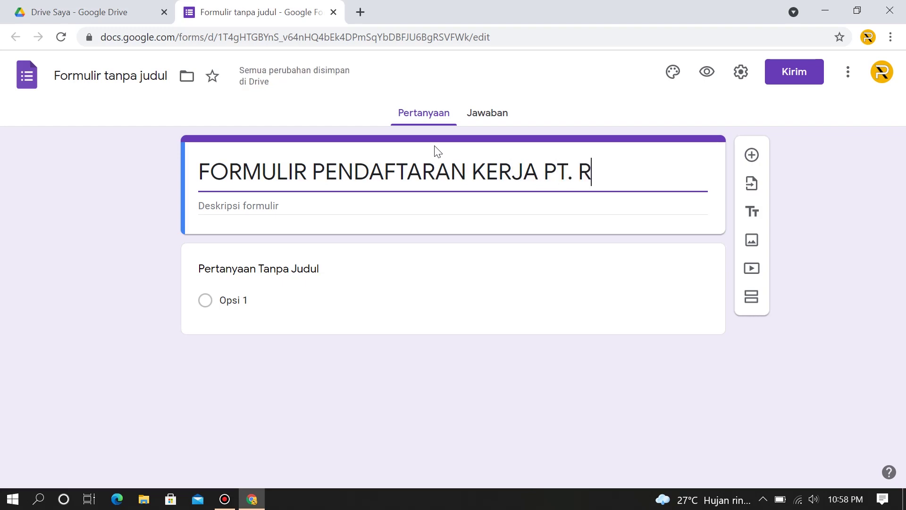
type("AKAPEDIA")
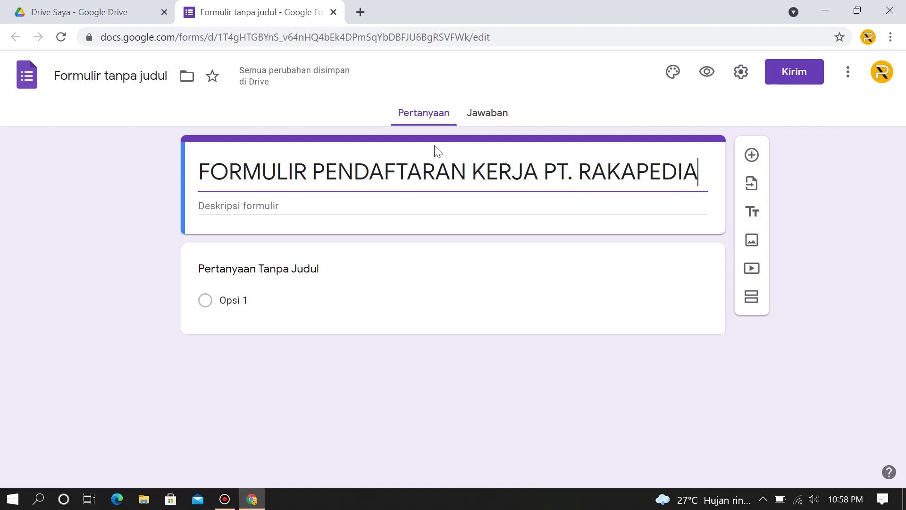
left_click(270, 208)
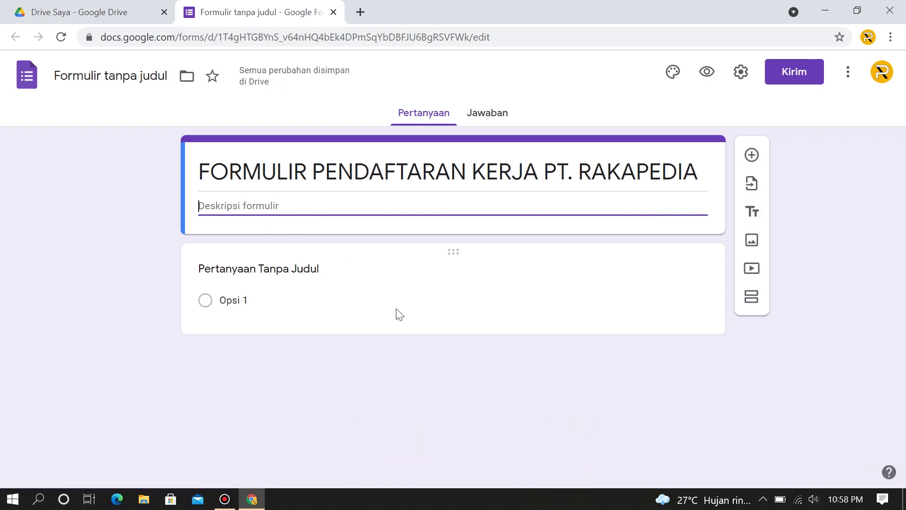
Title the first question 'Nama Lengkap', mark it Wajib diisi, and duplicate it.
left_click(285, 273)
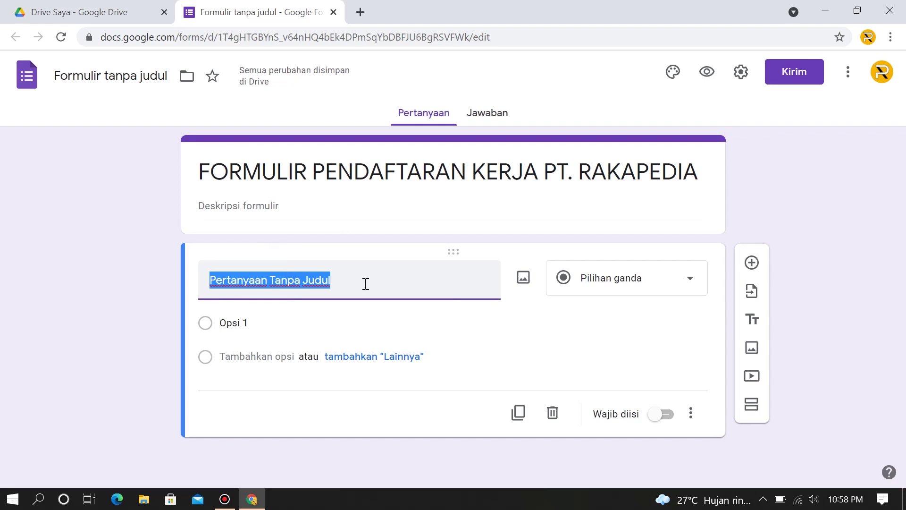
type("N")
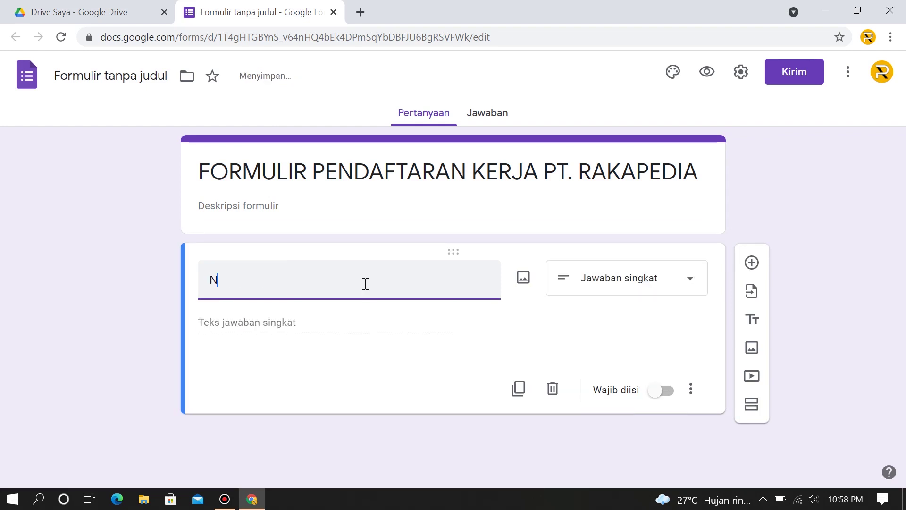
type("ama Lengkap")
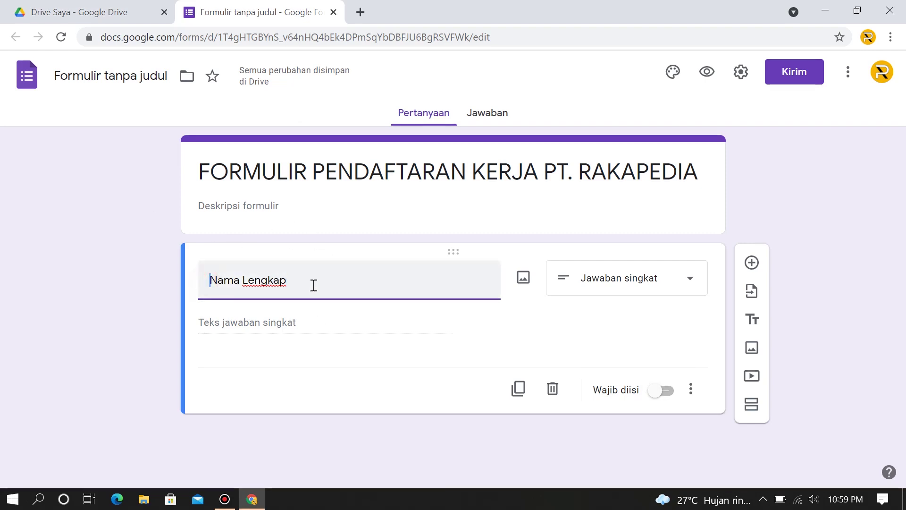
left_click(655, 398)
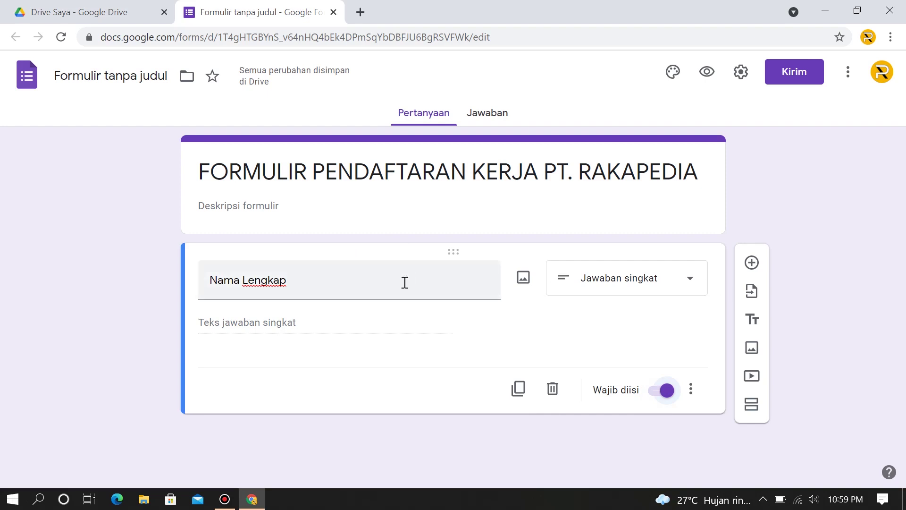
left_click(517, 392)
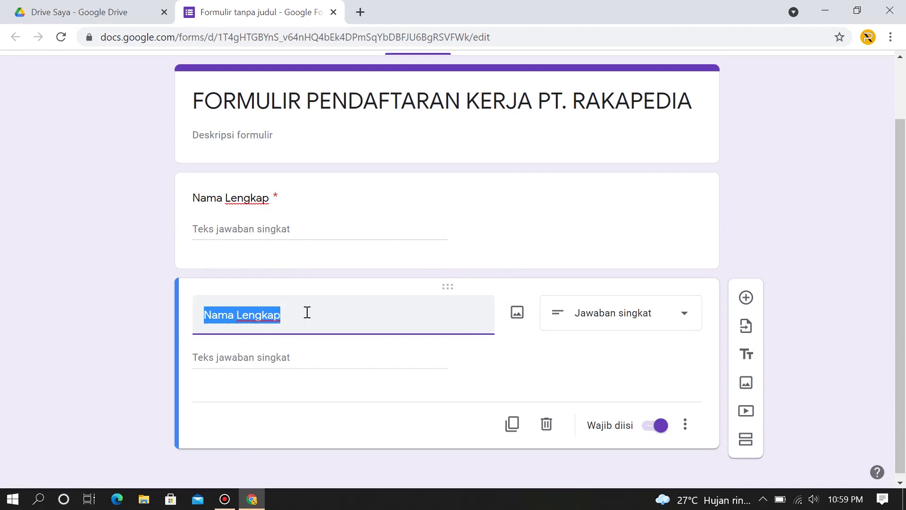
Rename the copied question to 'Nama Panggilan'.
left_click_drag(307, 312, 238, 312)
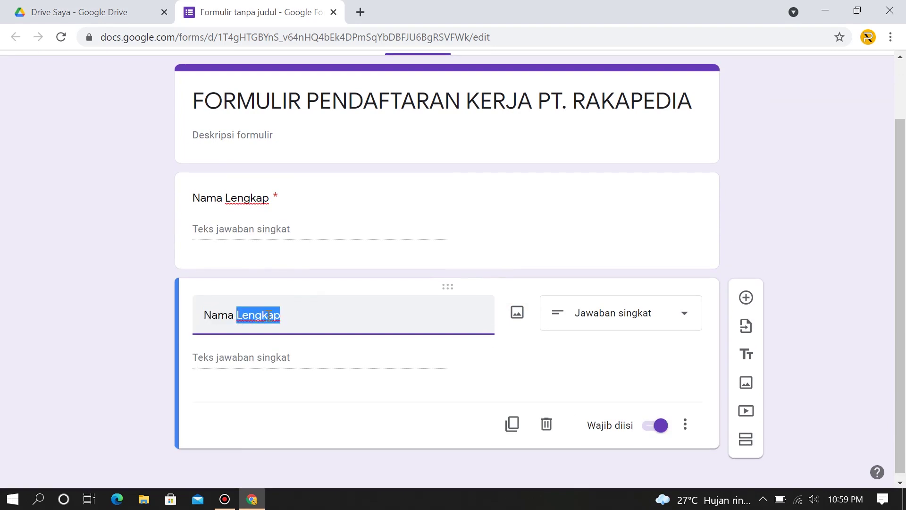
type("Panggilan")
left_click(524, 385)
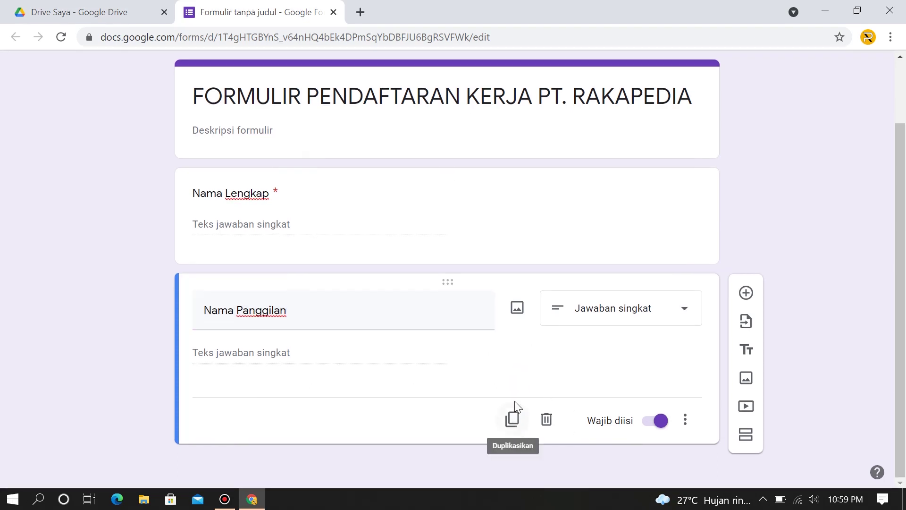
Duplicate Nama Panggilan and retitle the new copy 'Pas Foto'.
left_click(513, 421)
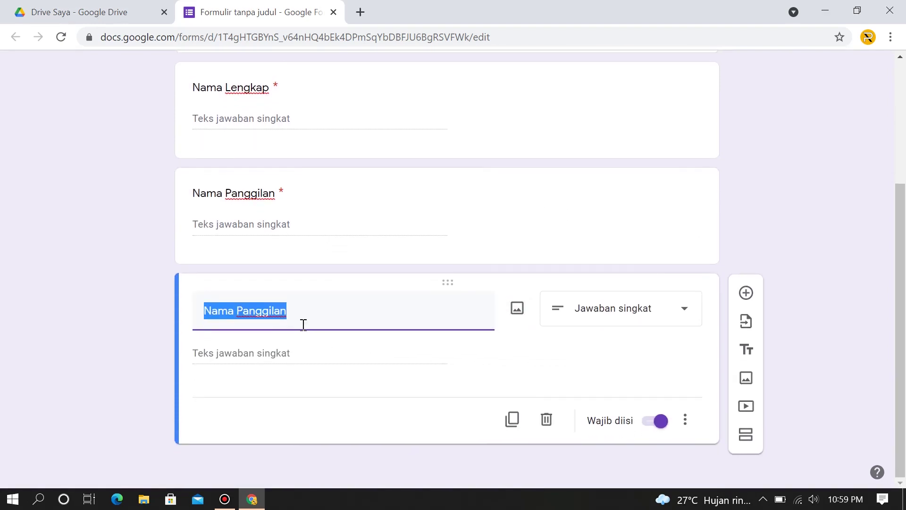
type("Pas Foto")
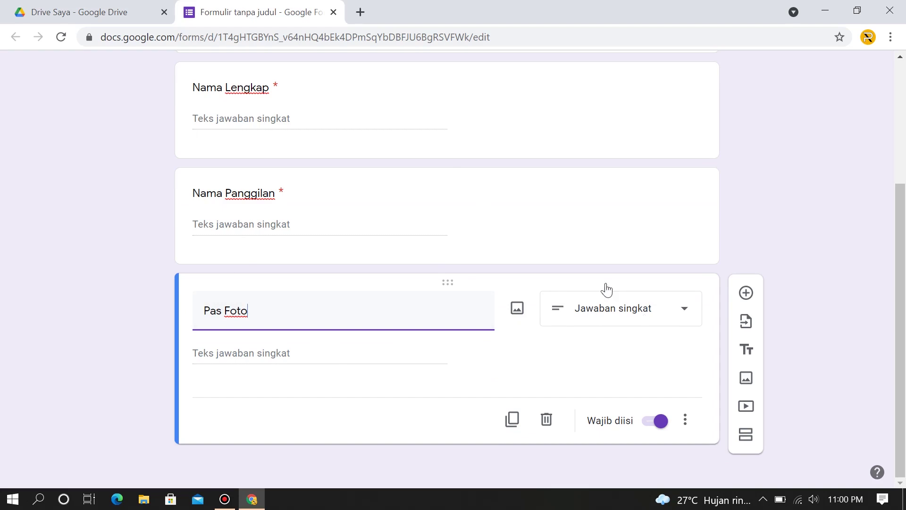
left_click(673, 314)
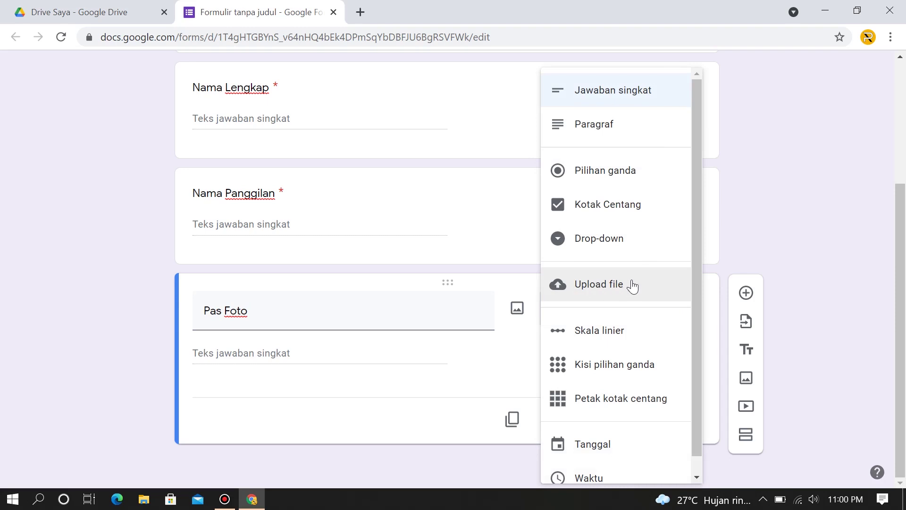
Change Pas Foto to an Upload file question and accept the Drive upload notice.
left_click(600, 285)
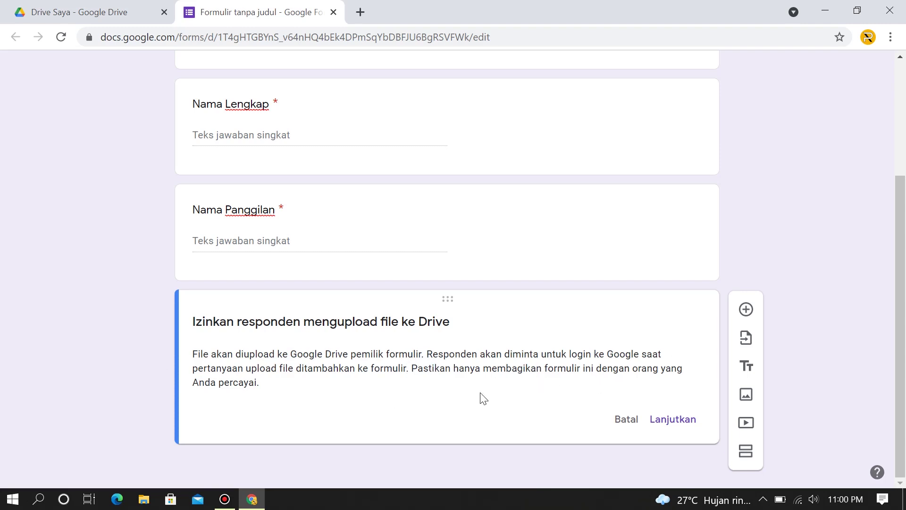
left_click(675, 425)
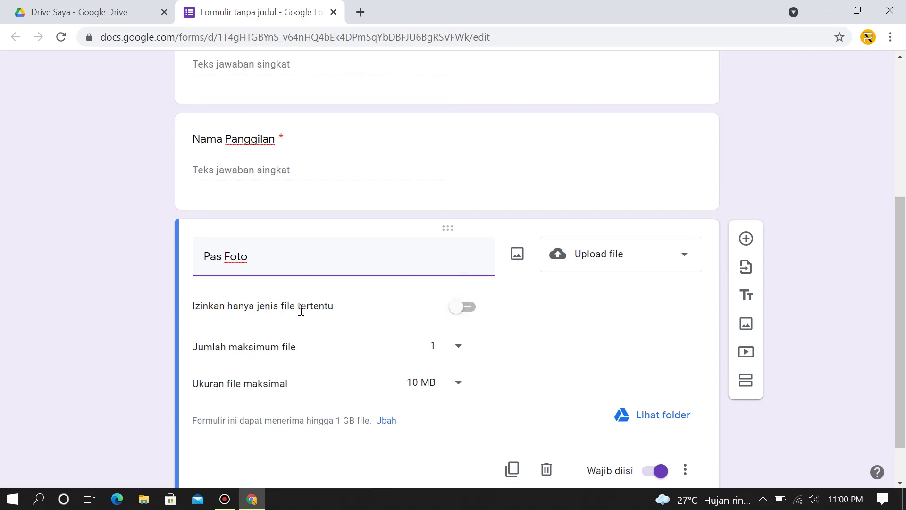
Limit Pas Foto uploads to Gambar files, maximum 1 file of 1 MB, then duplicate it.
left_click(462, 308)
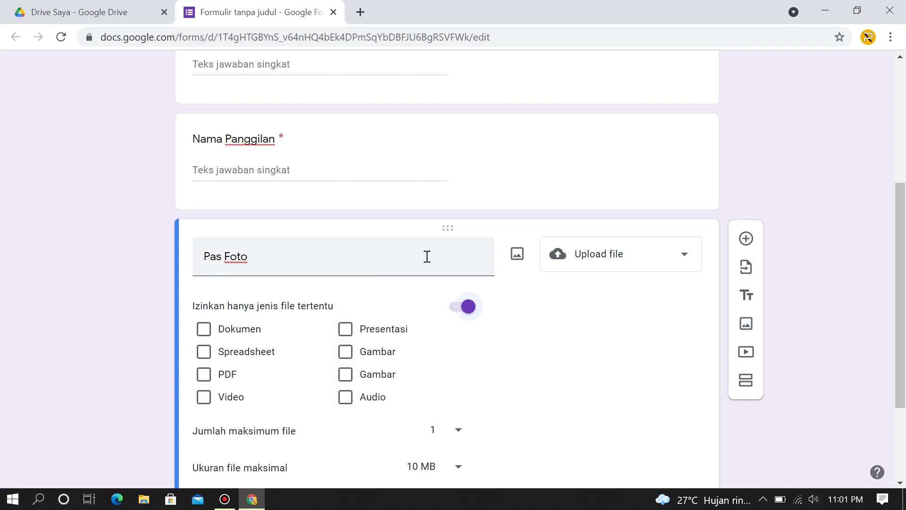
left_click(345, 351)
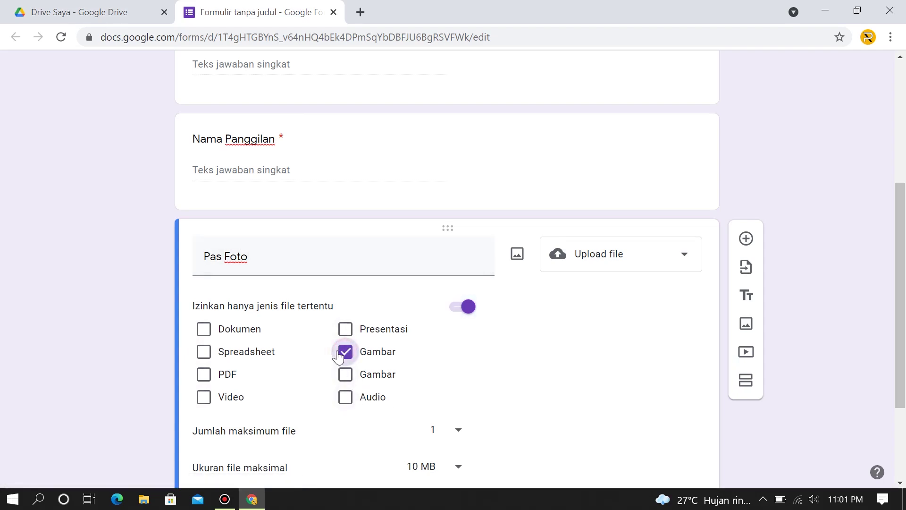
left_click(345, 374)
scroll(475, 369, "down", 2)
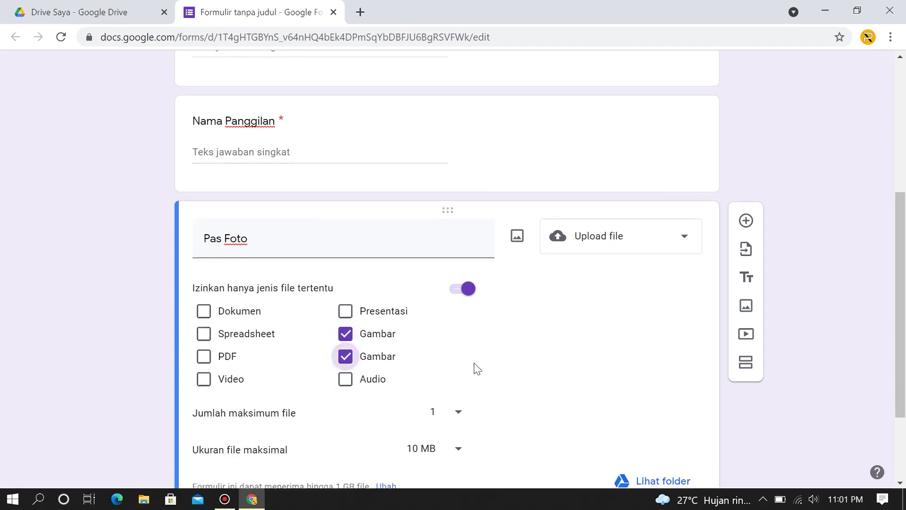
scroll(475, 369, "down", 1)
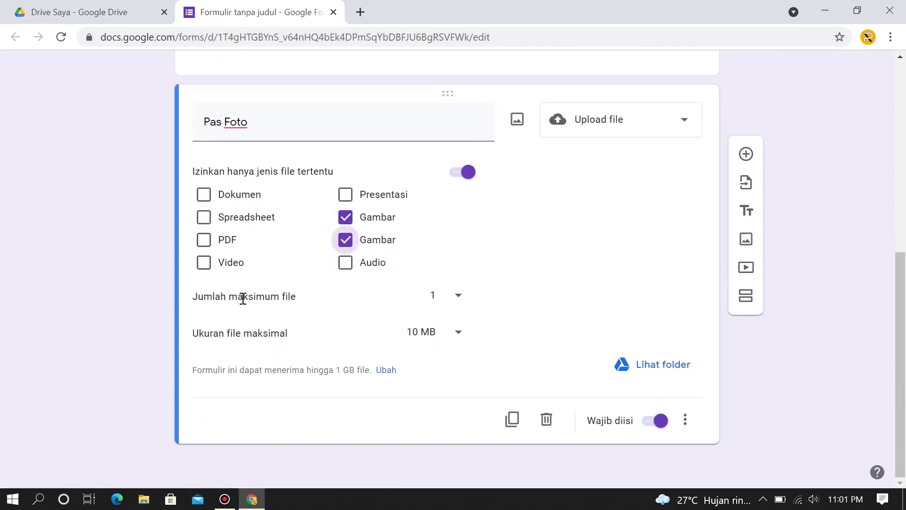
left_click(458, 296)
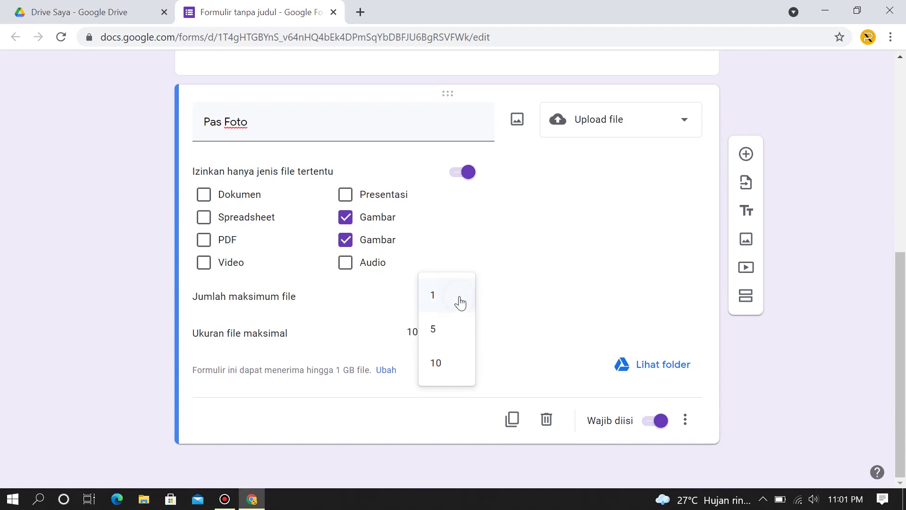
left_click(435, 303)
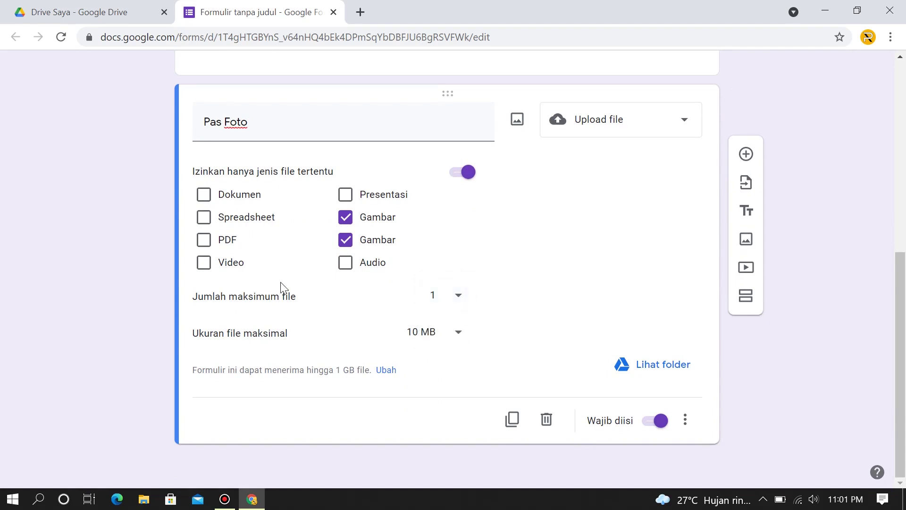
left_click(454, 331)
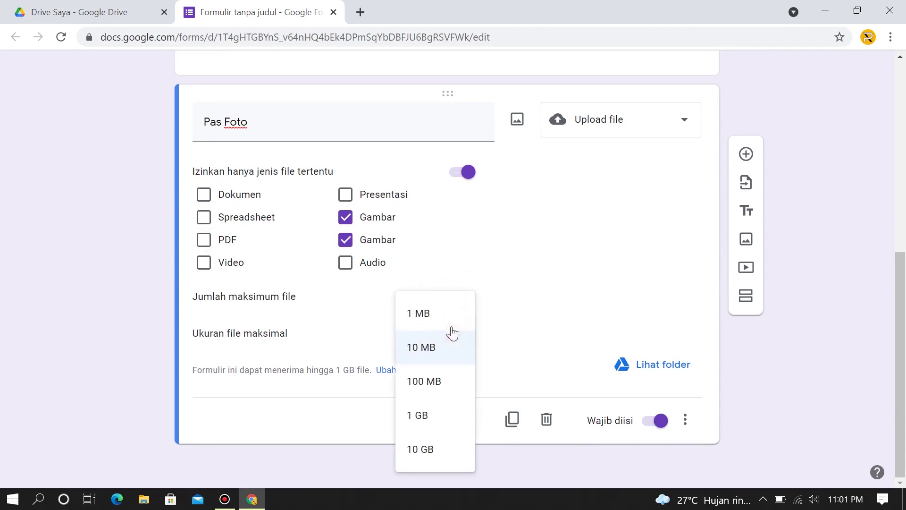
left_click(434, 313)
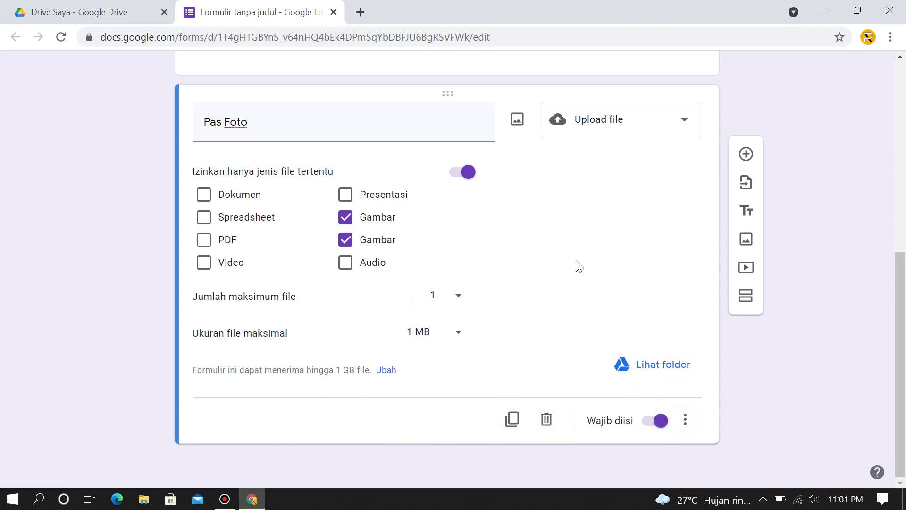
left_click(510, 420)
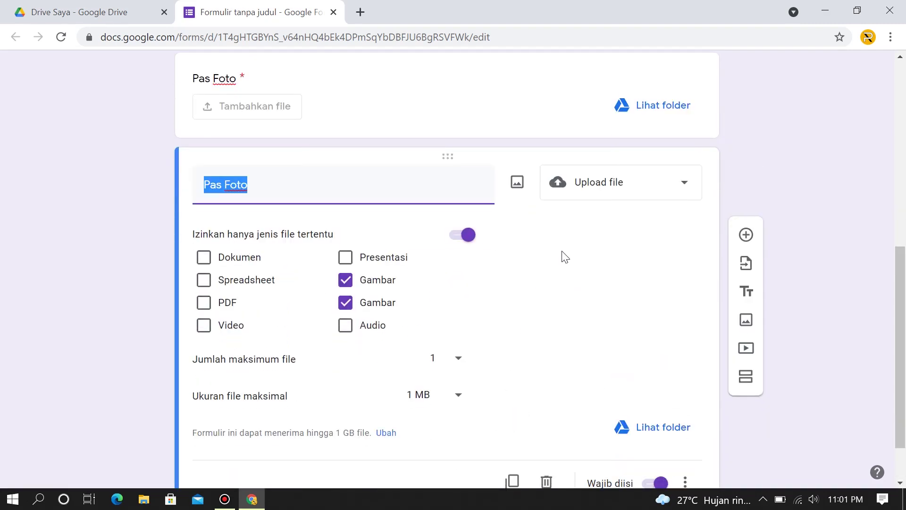
Turn the copy into a short-answer question 'Tempat & Tanggal Lahir' and duplicate it.
left_click(671, 188)
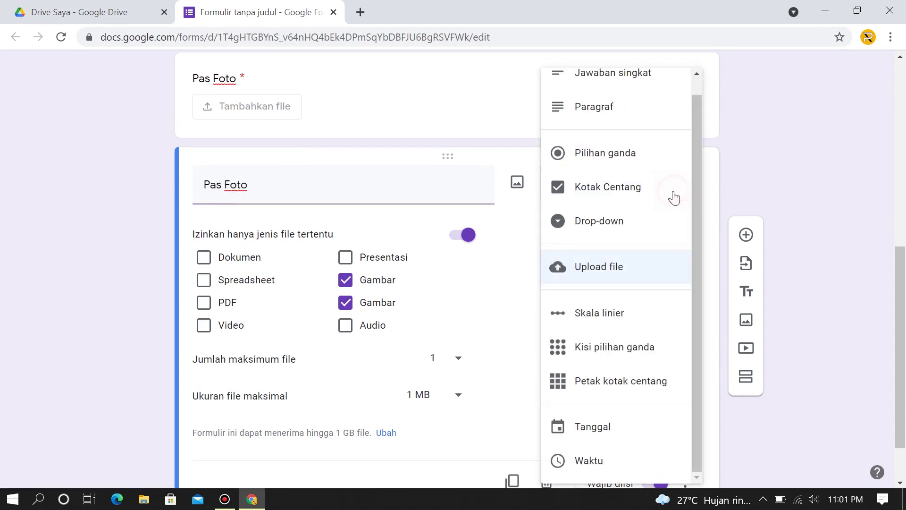
left_click(624, 87)
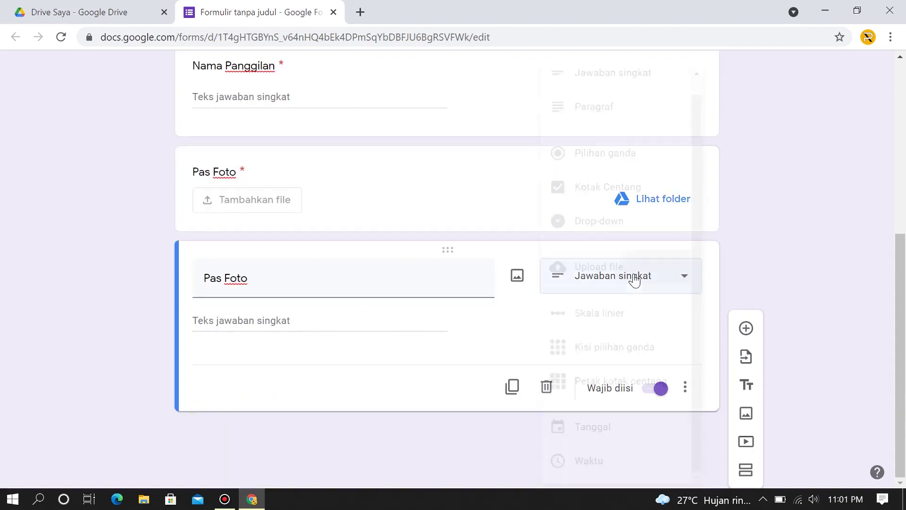
triple_click(361, 275)
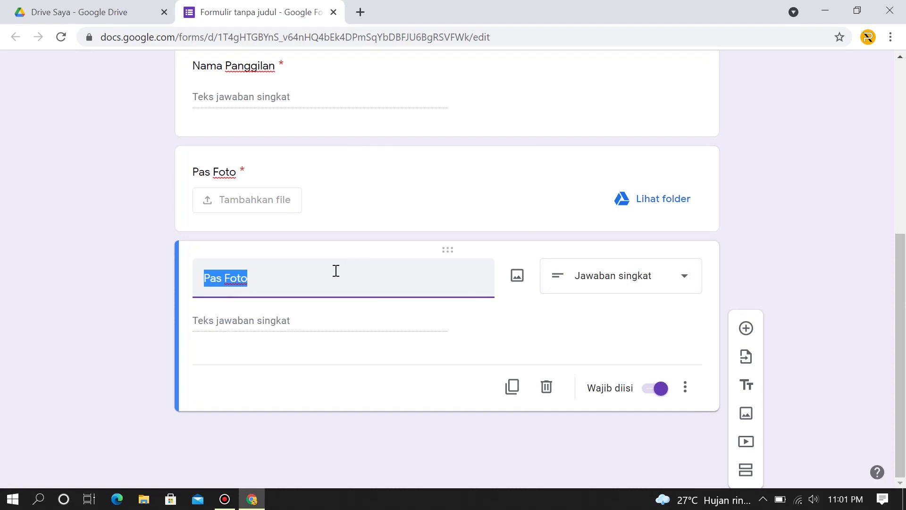
key("BackSpace")
type("T")
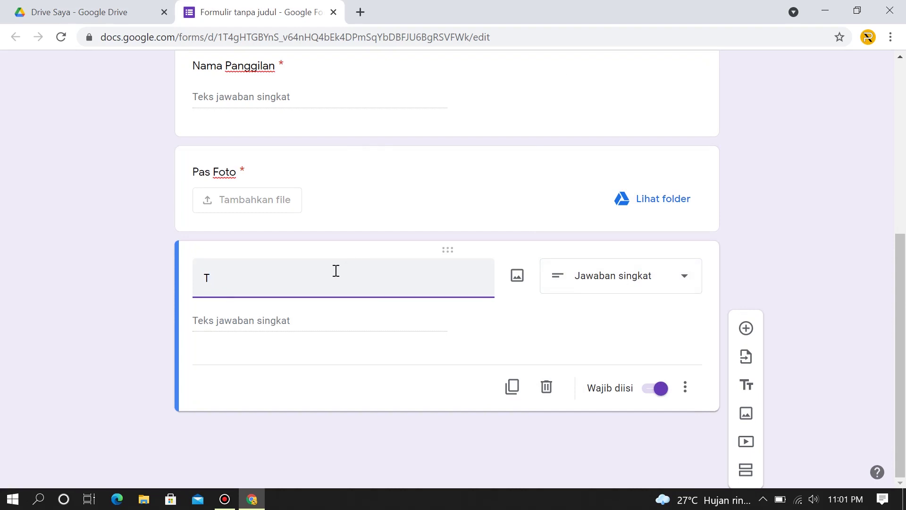
type("empat & Tanggal Lahir")
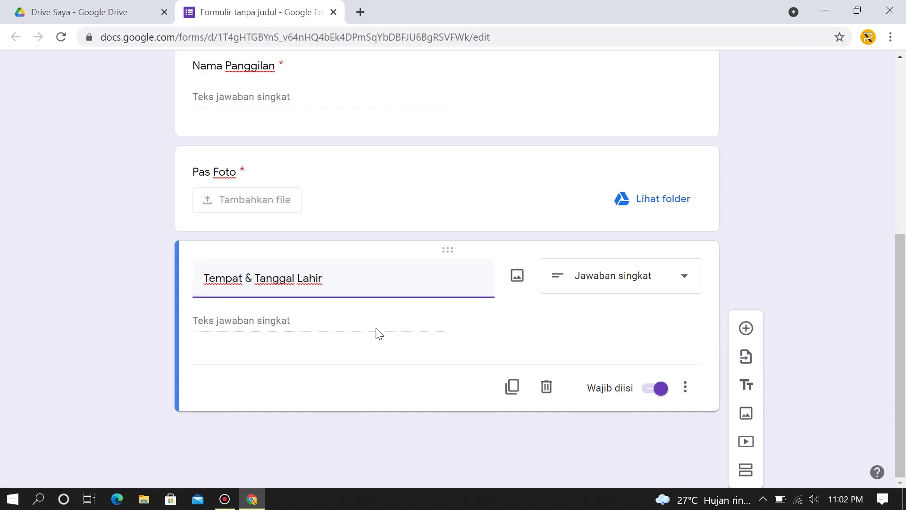
left_click(285, 320)
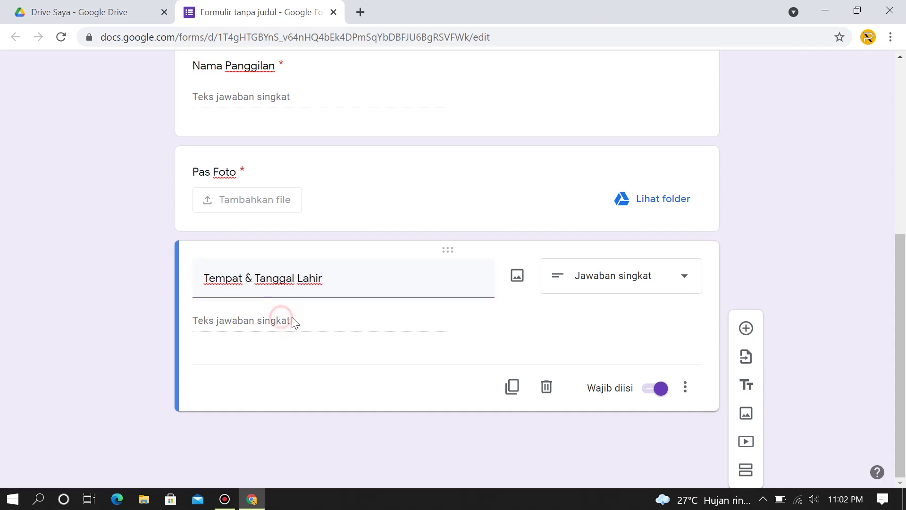
scroll(459, 220, "up", 6)
scroll(459, 220, "down", 5)
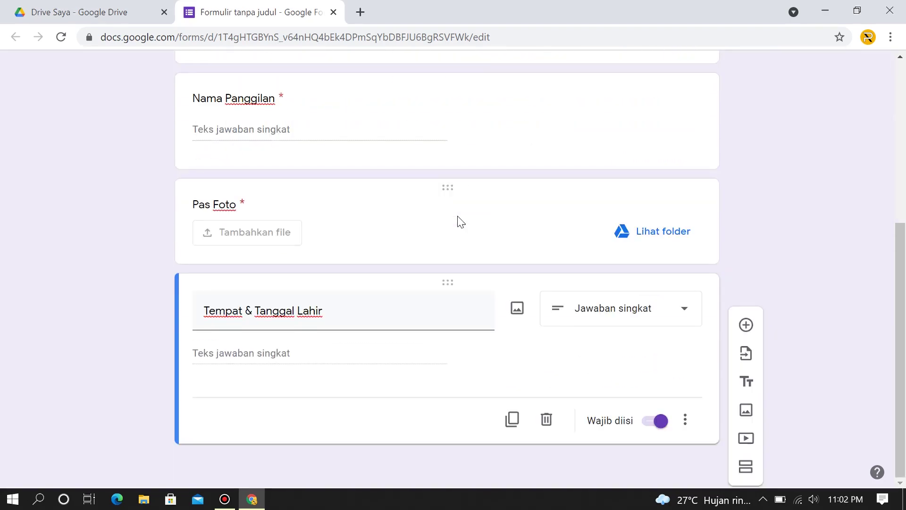
scroll(459, 220, "up", 5)
scroll(390, 200, "down", 6)
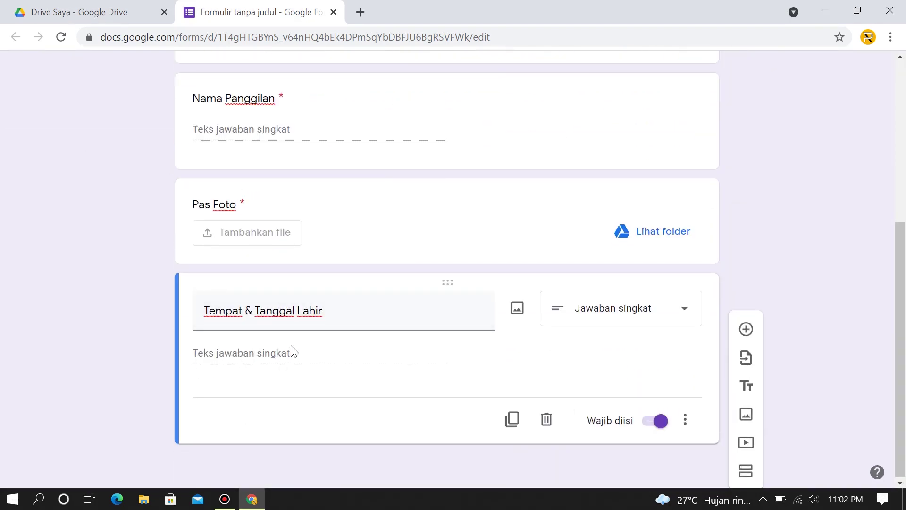
left_click(513, 425)
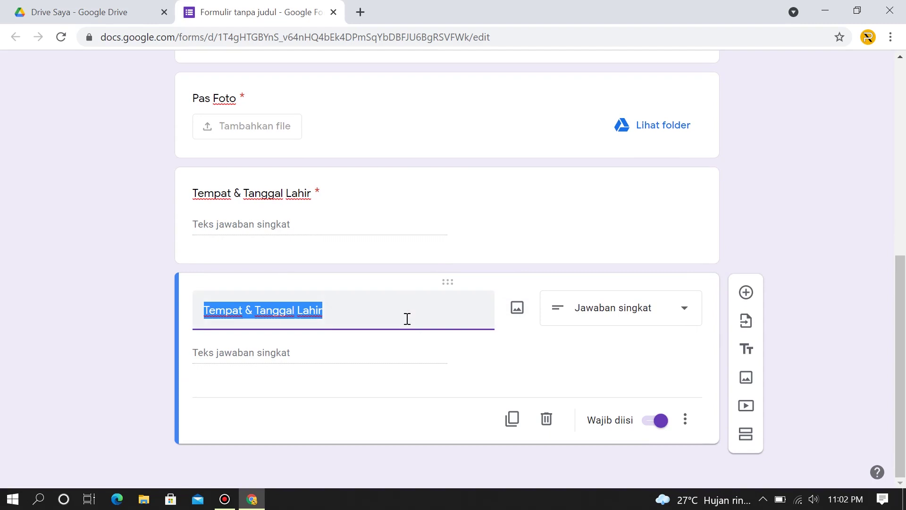
Retitle the copy 'Alamat' and make it a Paragraf question.
type("Al")
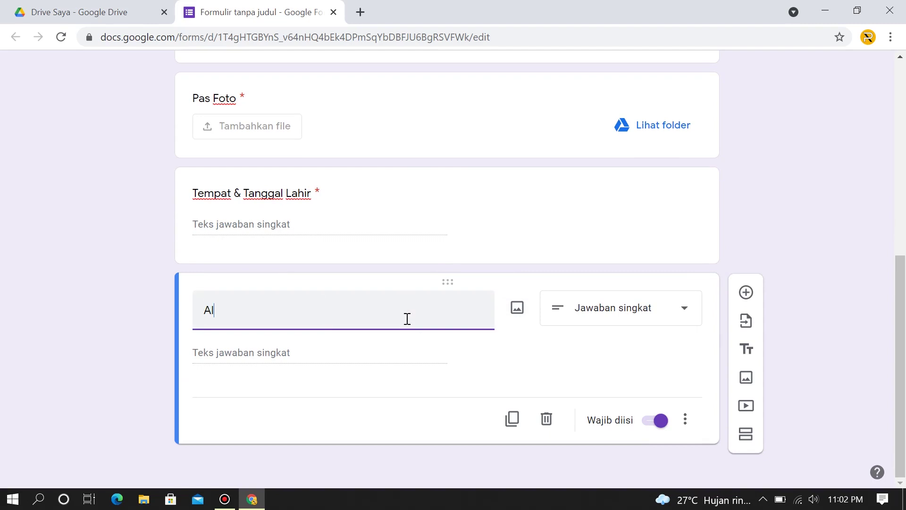
type("amat")
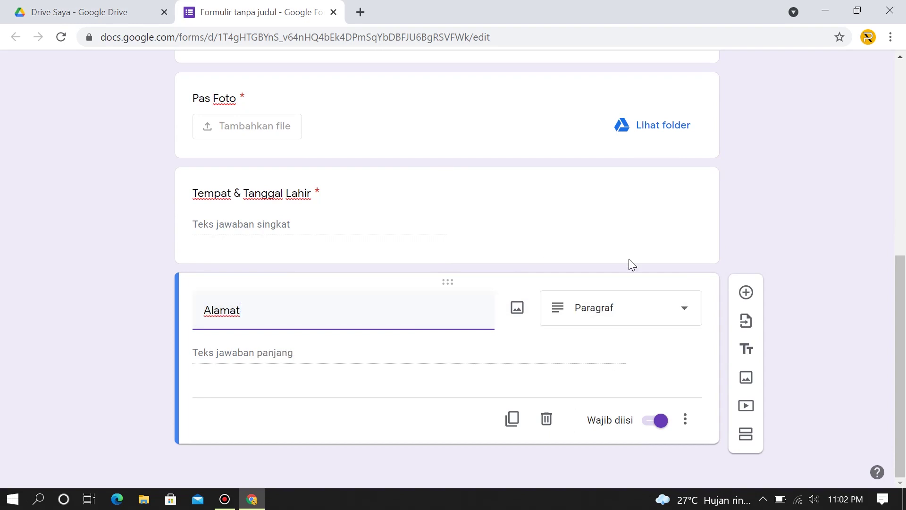
left_click(673, 310)
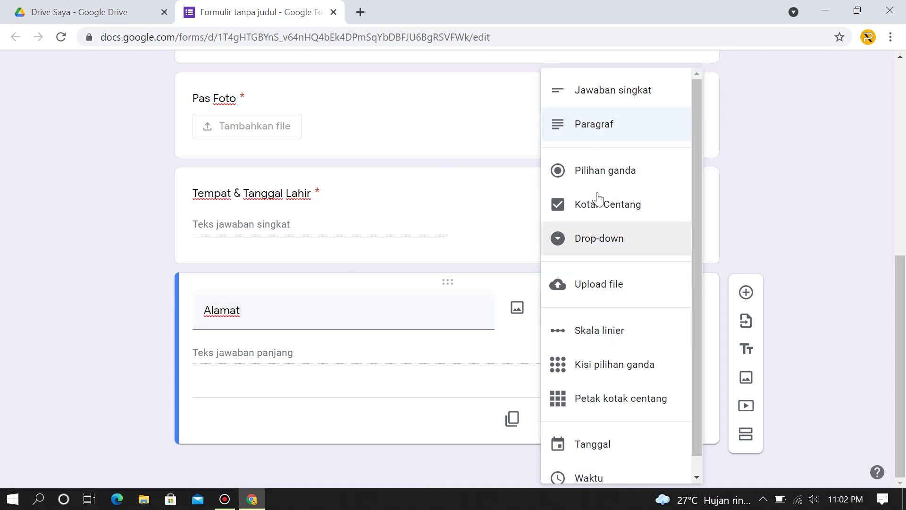
left_click(586, 128)
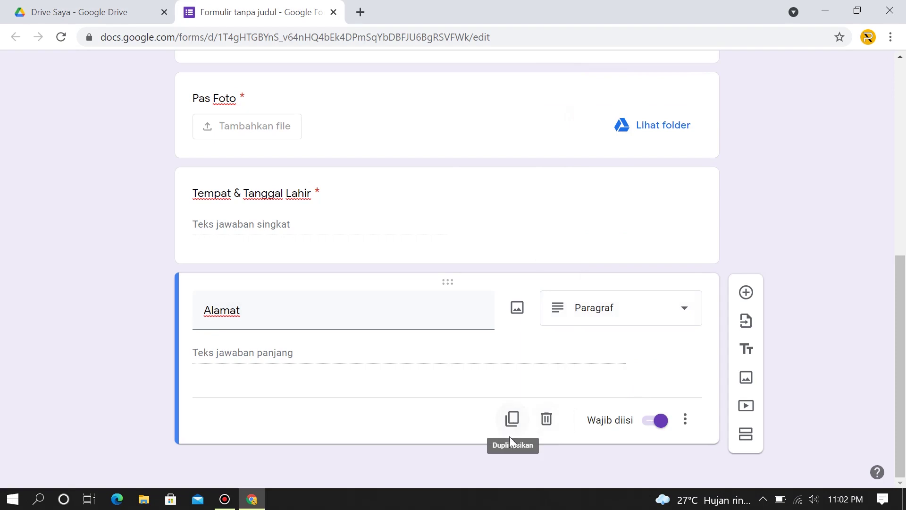
Duplicate Alamat and title the new copy 'Nomor telepon / Email'.
left_click(512, 419)
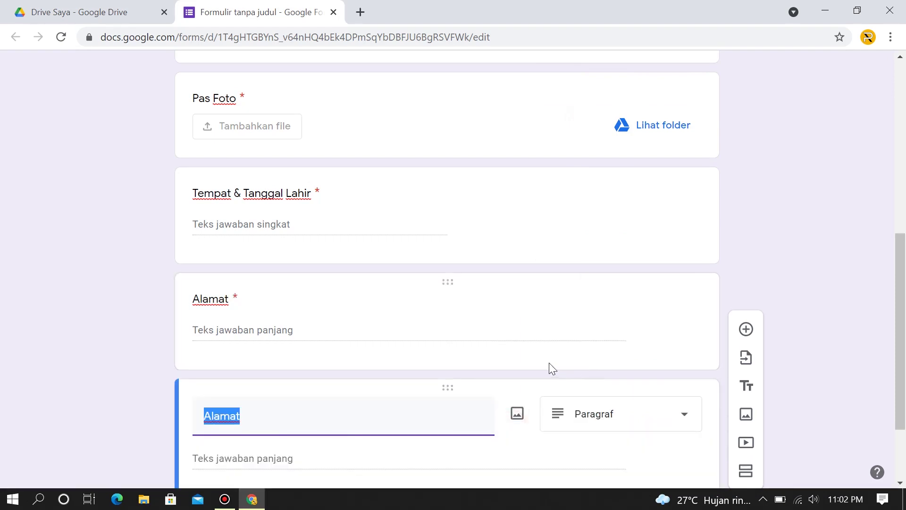
scroll(441, 345, "down", 2)
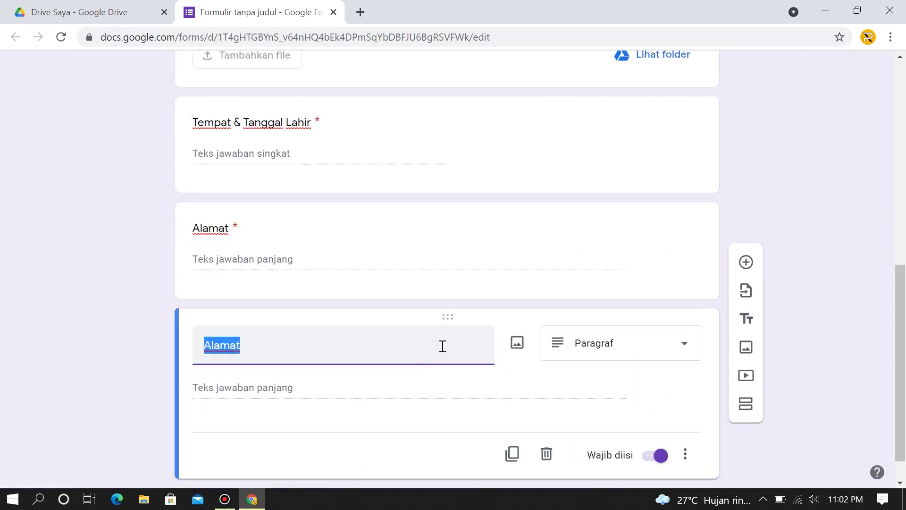
type("N")
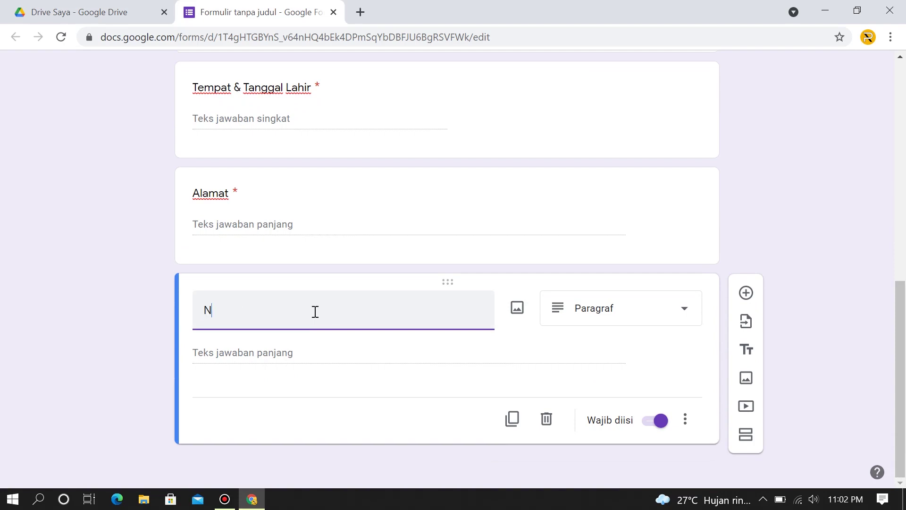
type("omor telepon")
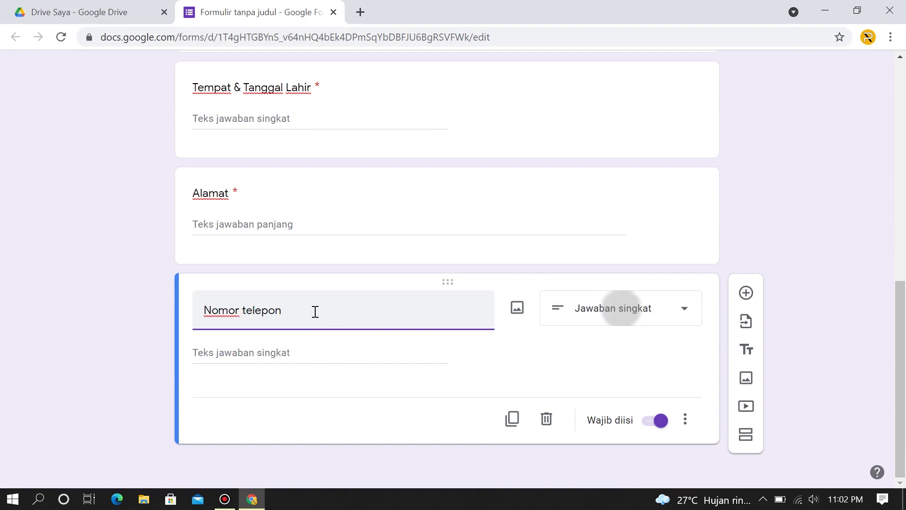
type(" /")
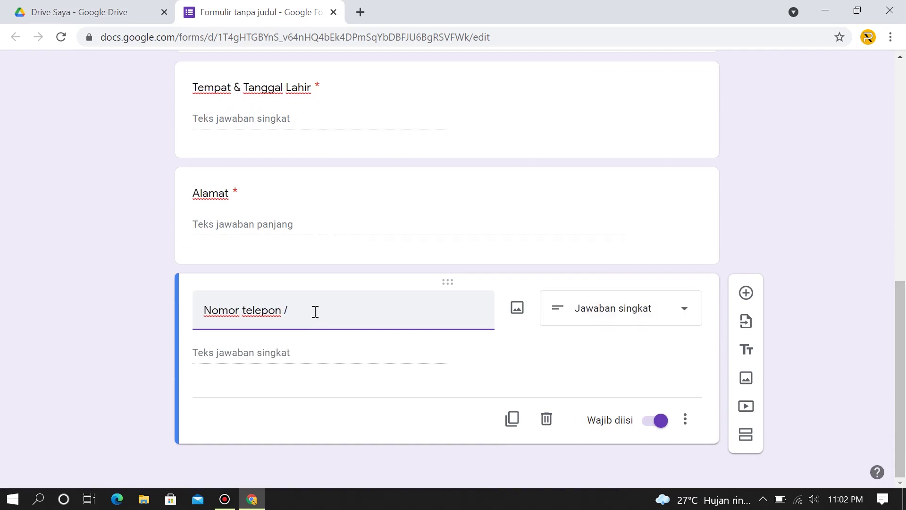
type(" Email")
Duplicate the Nomor telepon / Email question and retitle the copy 'Pendidikan Terakhir'.
left_click(515, 415)
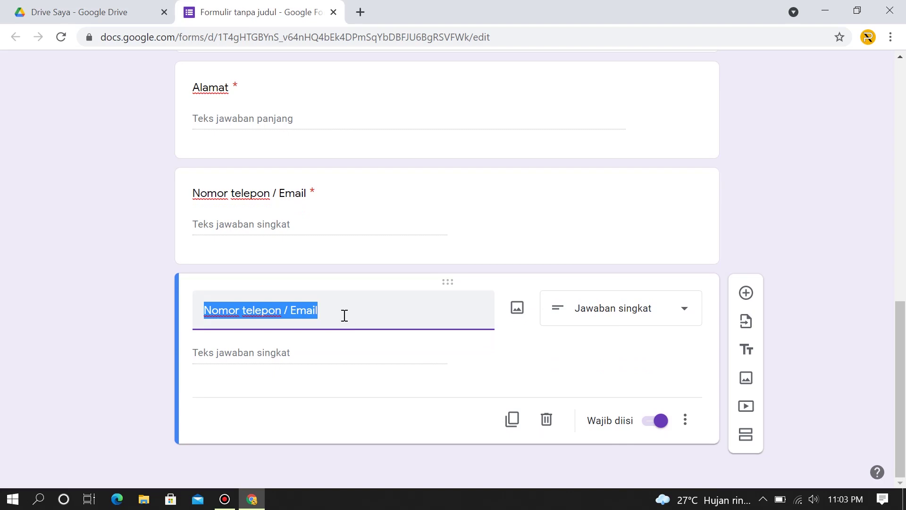
type("Pen")
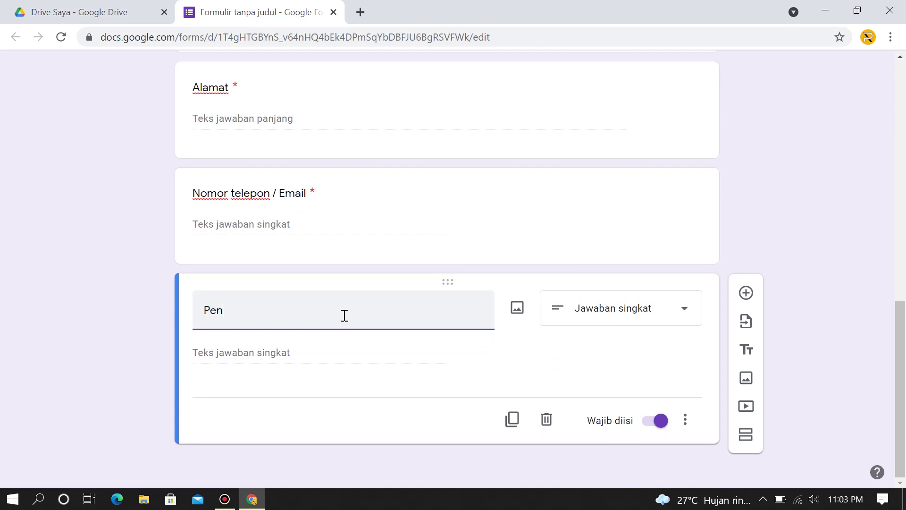
type("didikan Terakhir")
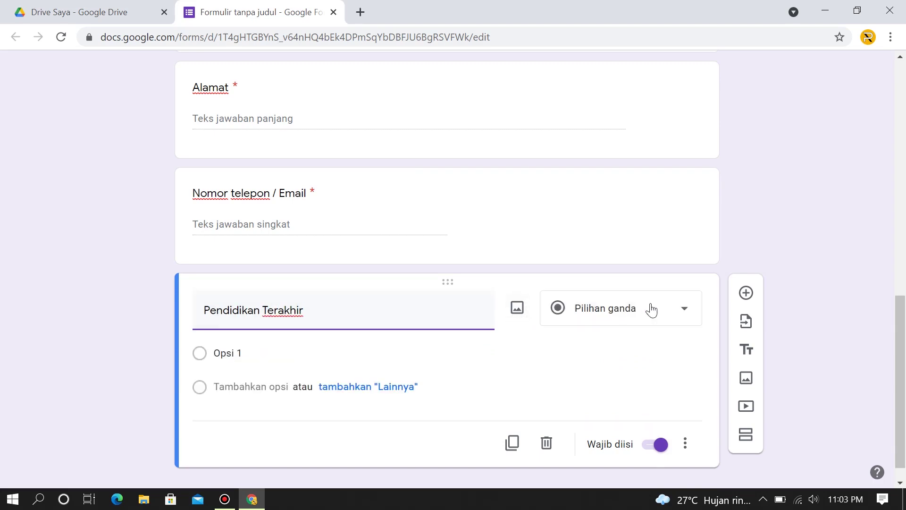
Change Pendidikan Terakhir to a Kotak Centang (checkbox) question.
left_click(666, 318)
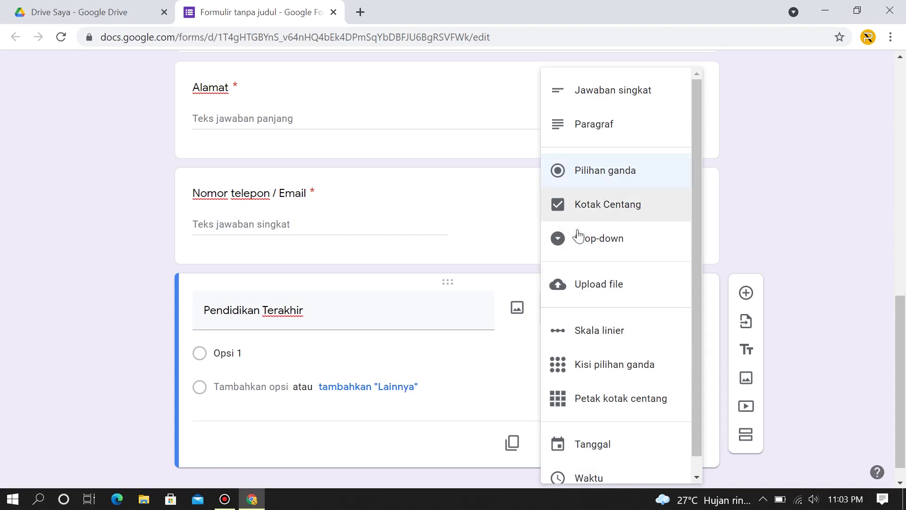
left_click(600, 211)
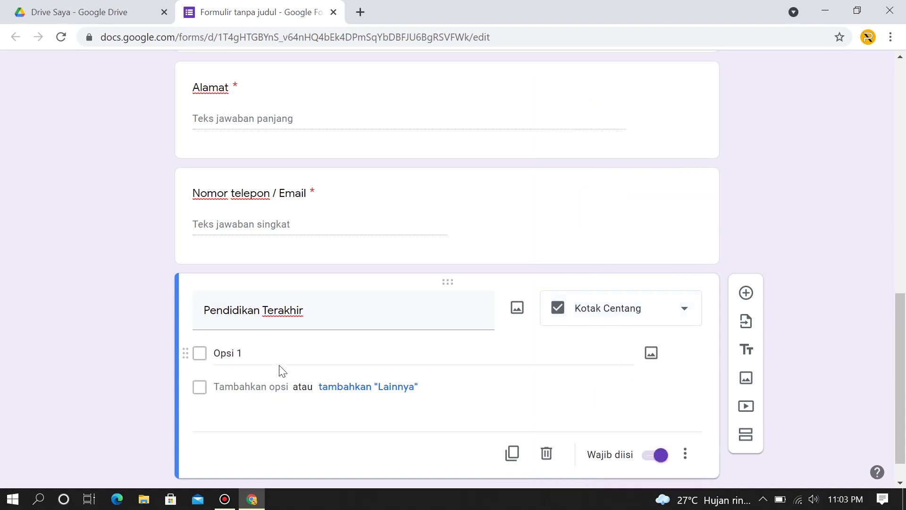
left_click(225, 352)
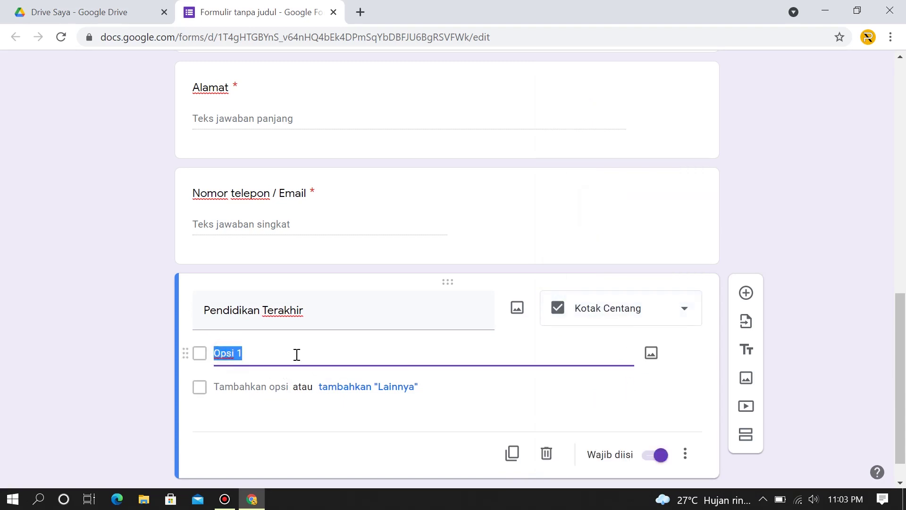
scroll(297, 355, "up", 12)
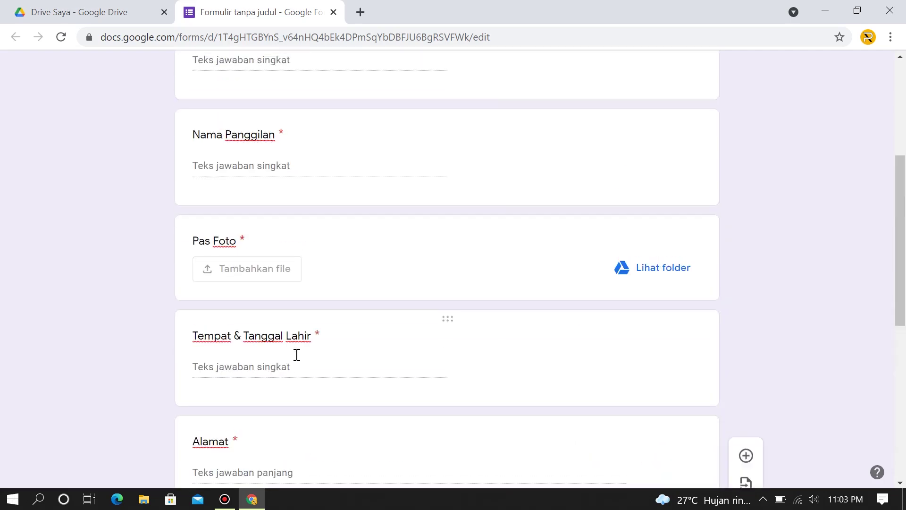
scroll(698, 280, "down", 12)
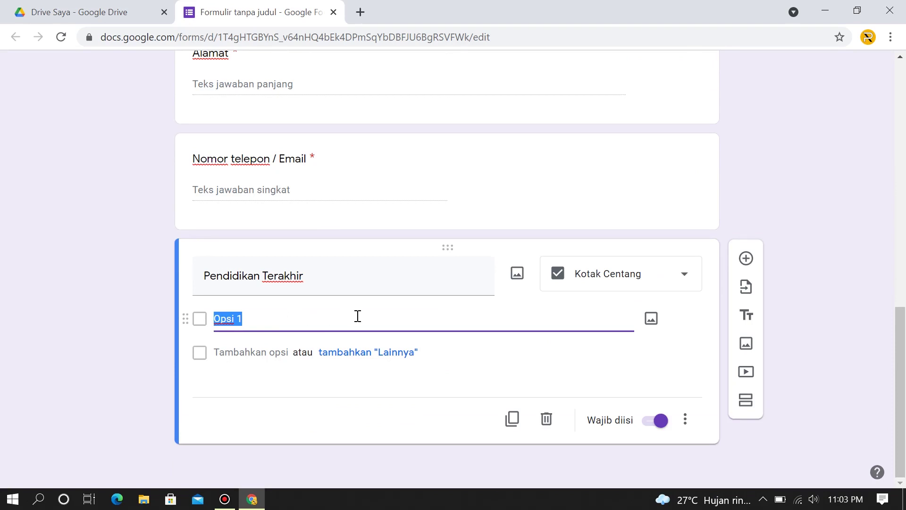
Enter the checkbox options SMA, D1, D2, D3, D4 and S1.
type("s")
key("BackSpace")
key("Return")
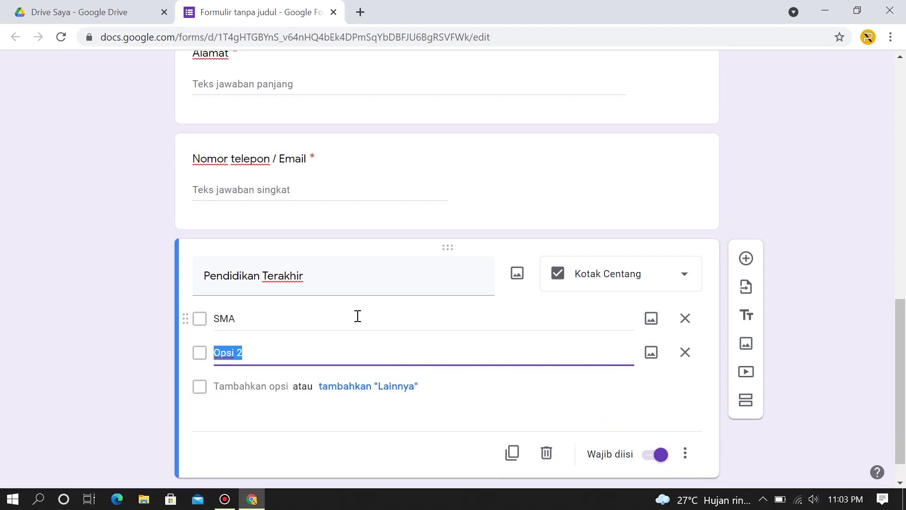
type("D1")
key("Return")
type("D2")
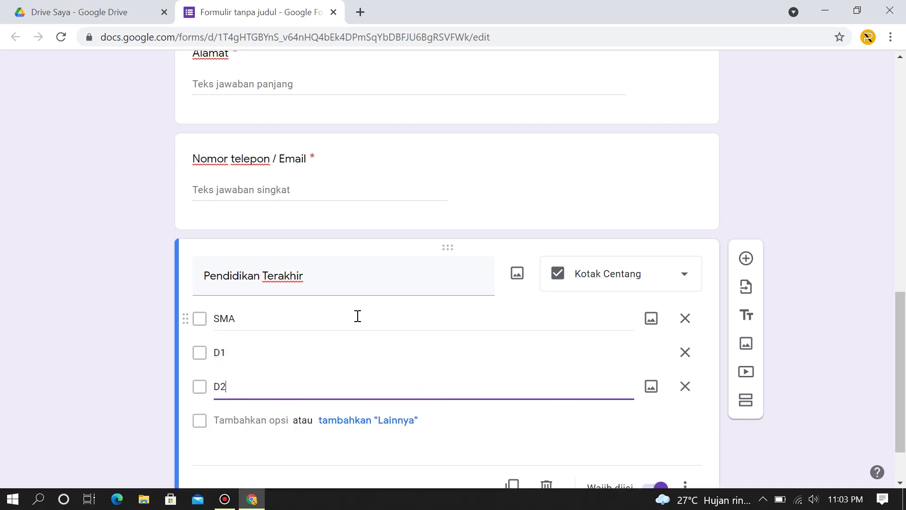
key("Return")
type("D3")
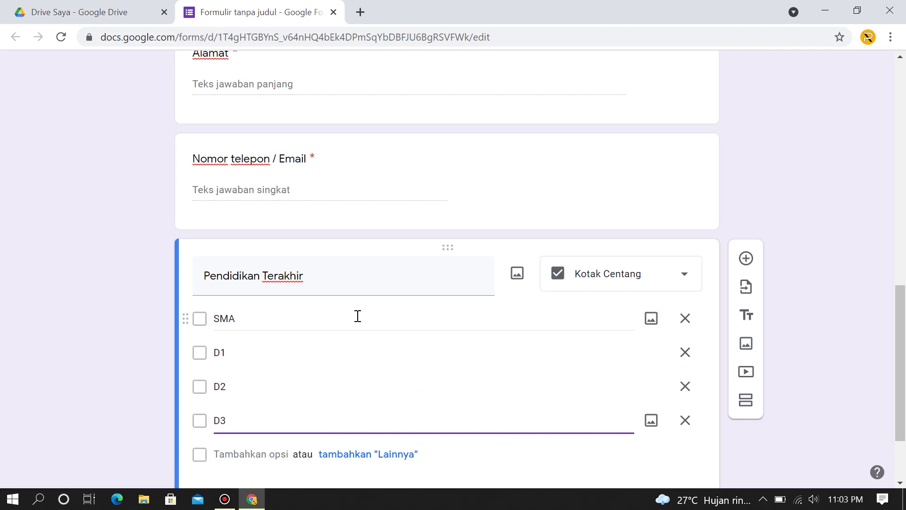
key("Return")
type("D4")
key("Return")
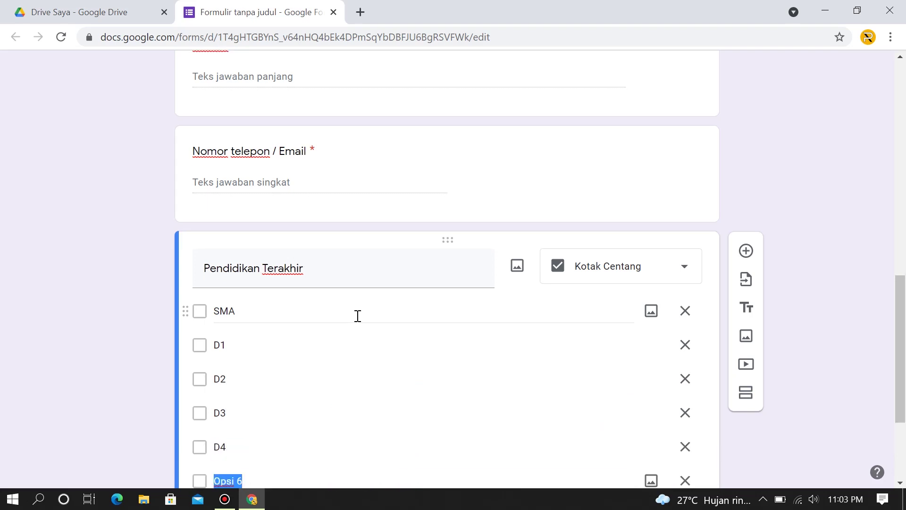
type("S1")
scroll(358, 315, "down", 1)
scroll(486, 451, "down", 1)
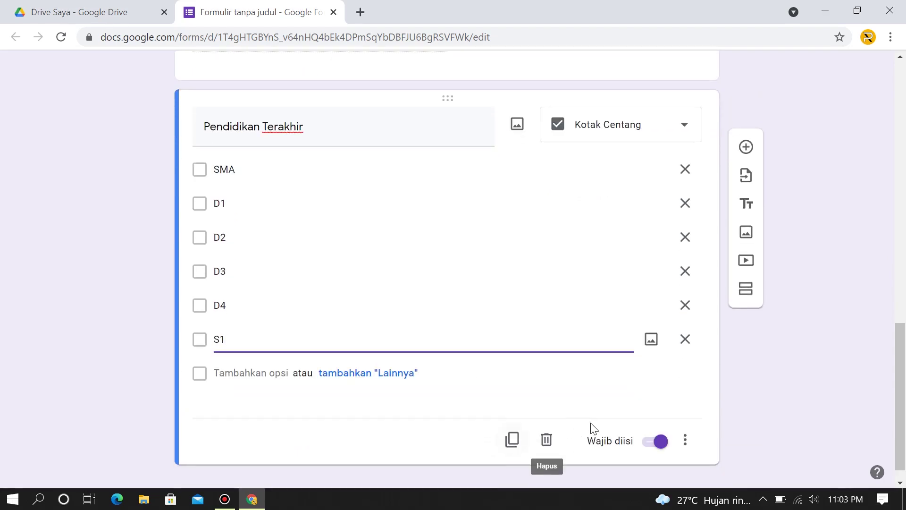
scroll(664, 461, "down", 1)
double_click(272, 320)
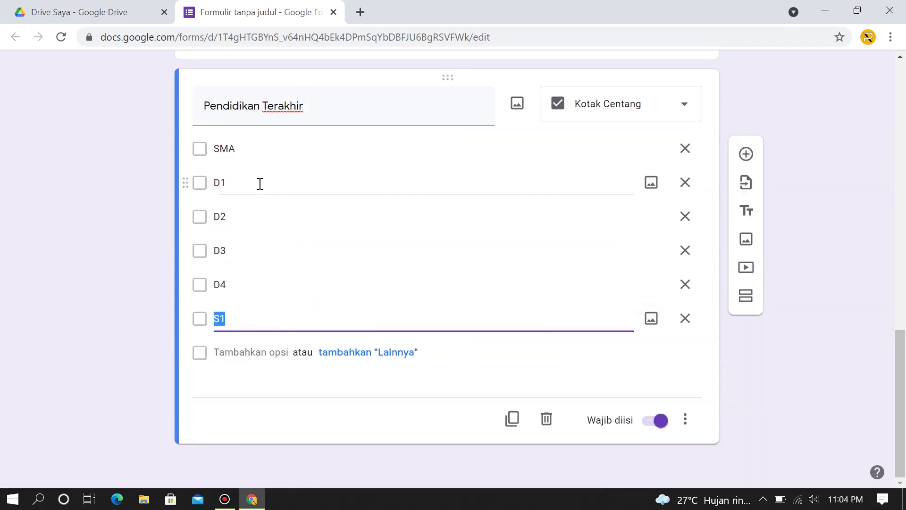
Duplicate the Pendidikan Terakhir question and remove its S1, D4, D3, D2 and D1 options.
left_click(513, 419)
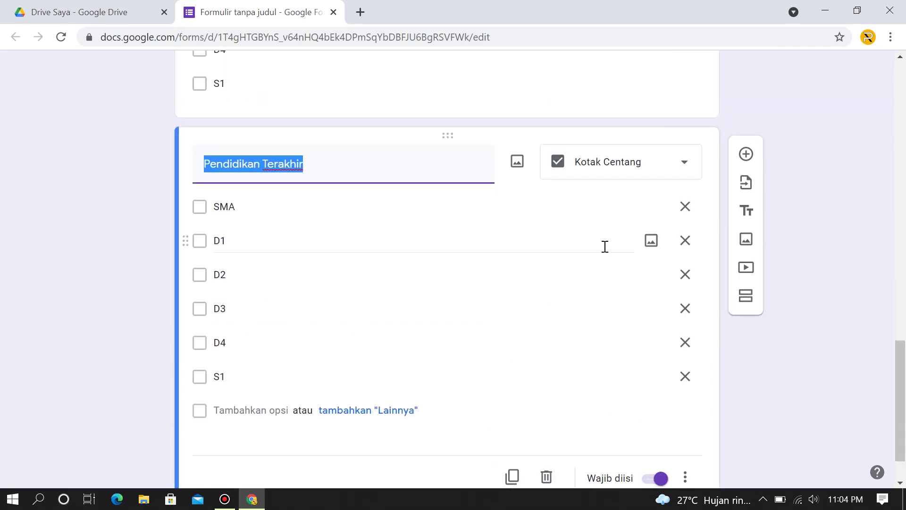
left_click(687, 378)
left_click(685, 343)
left_click(686, 318)
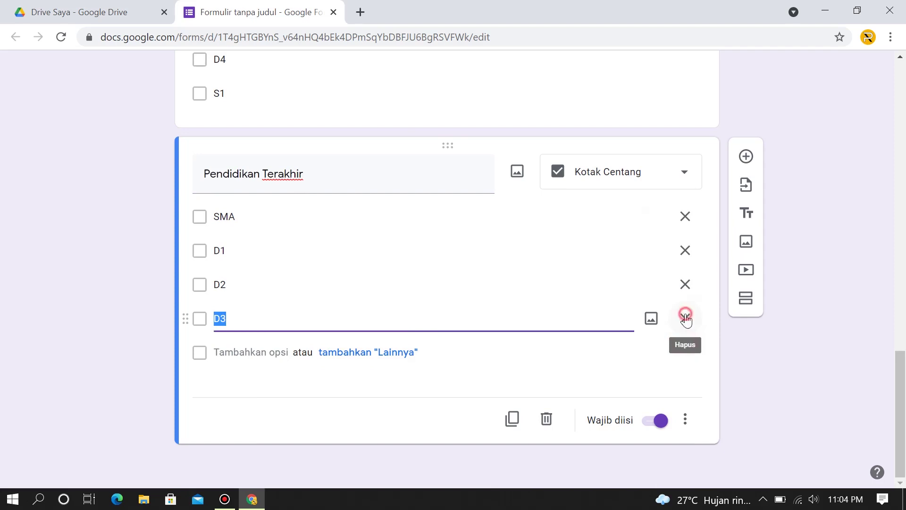
left_click(685, 318)
left_click(685, 317)
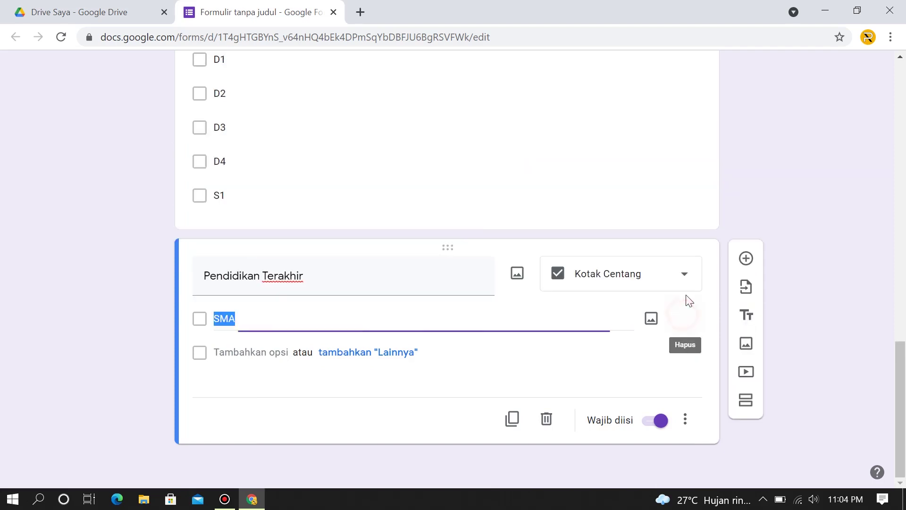
Retitle the copied question to 'Status'.
triple_click(323, 279)
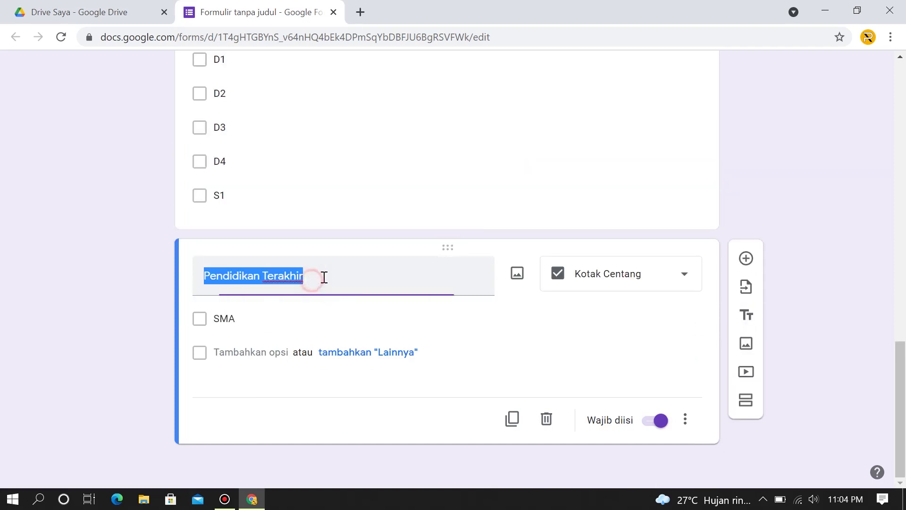
mouse_move(324, 279)
left_mouse_down()
mouse_move(246, 272)
mouse_move(303, 267)
mouse_move(327, 281)
left_mouse_up()
key("BackSpace")
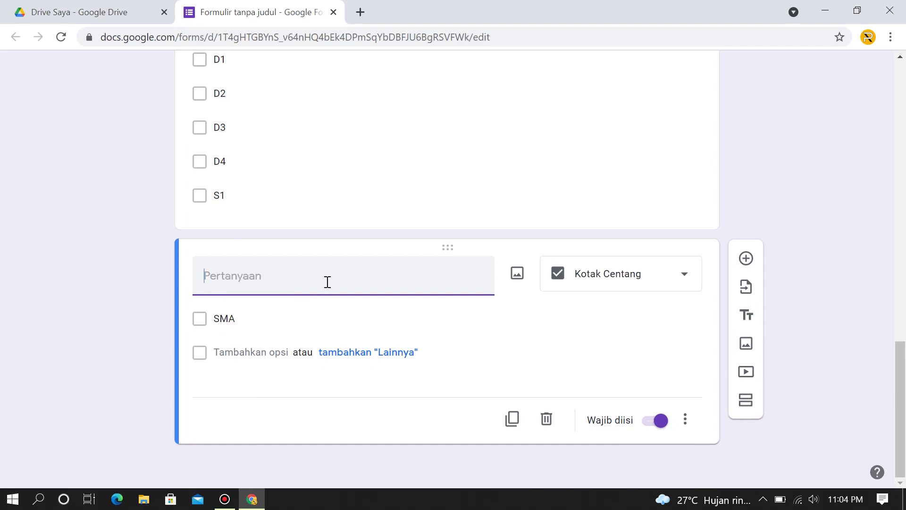
type("S")
key("BackSpace")
type("Status")
Replace the options with Belum menikah, Menikah, Duda and Janda.
left_click(265, 316)
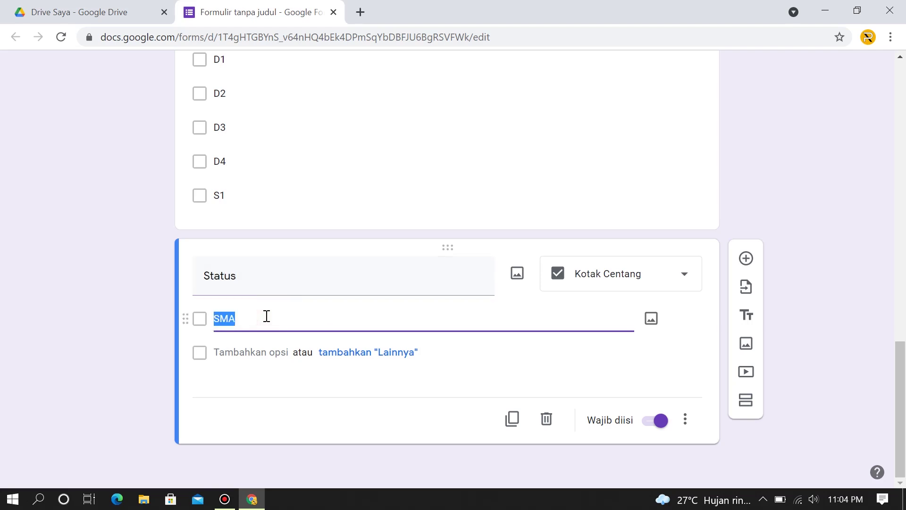
type("Belum menikah")
key("Return")
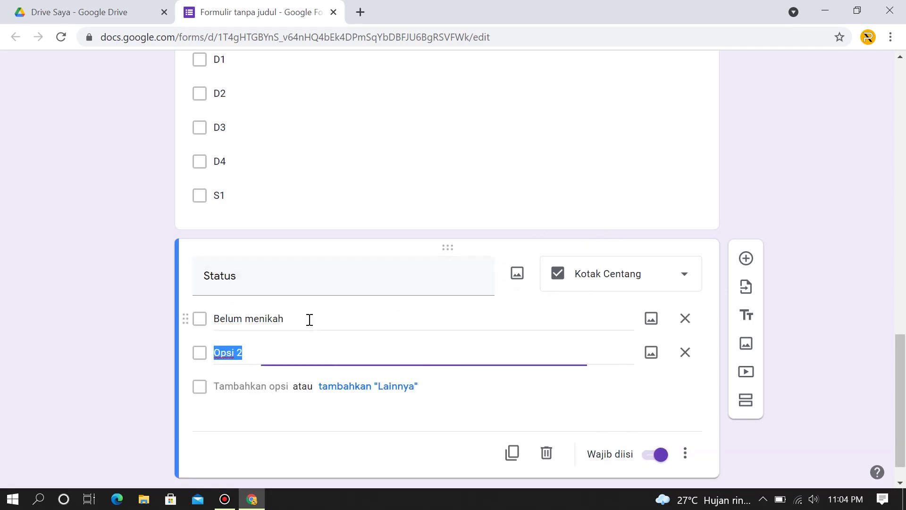
type("M")
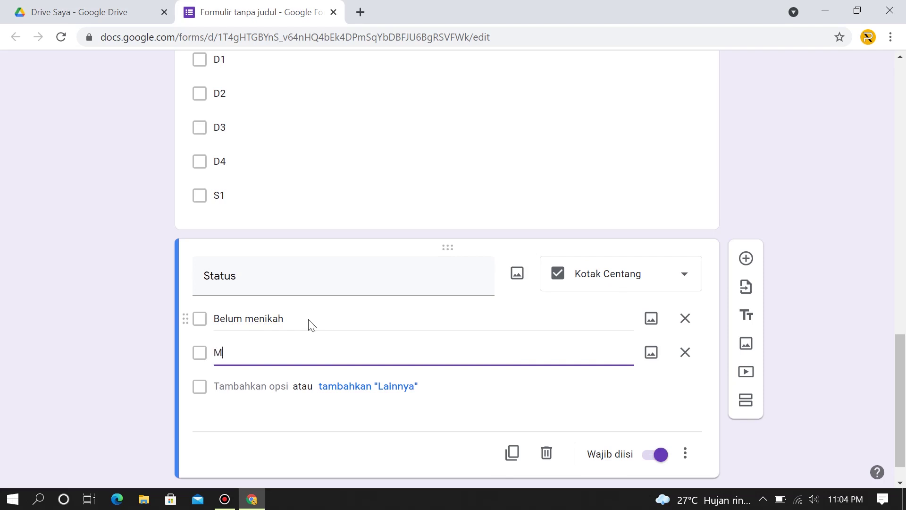
type("enikah")
key("Return")
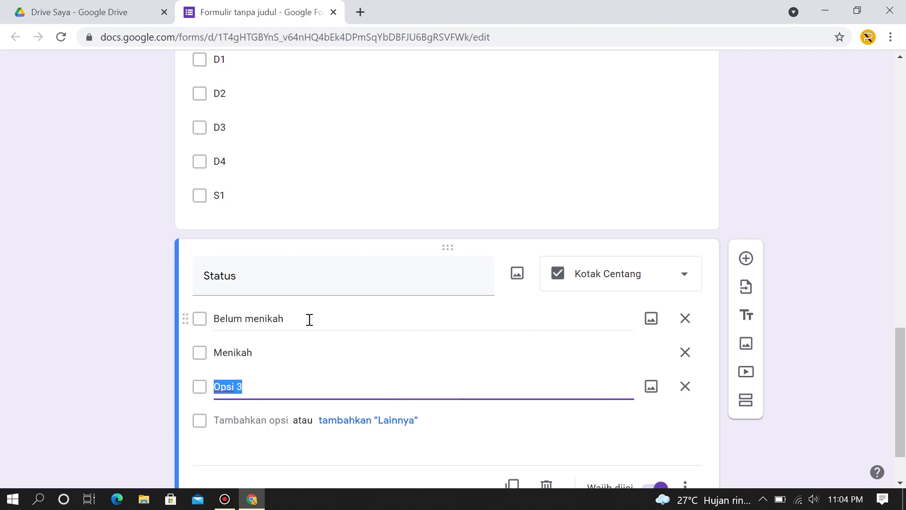
type("Duda")
key("Return")
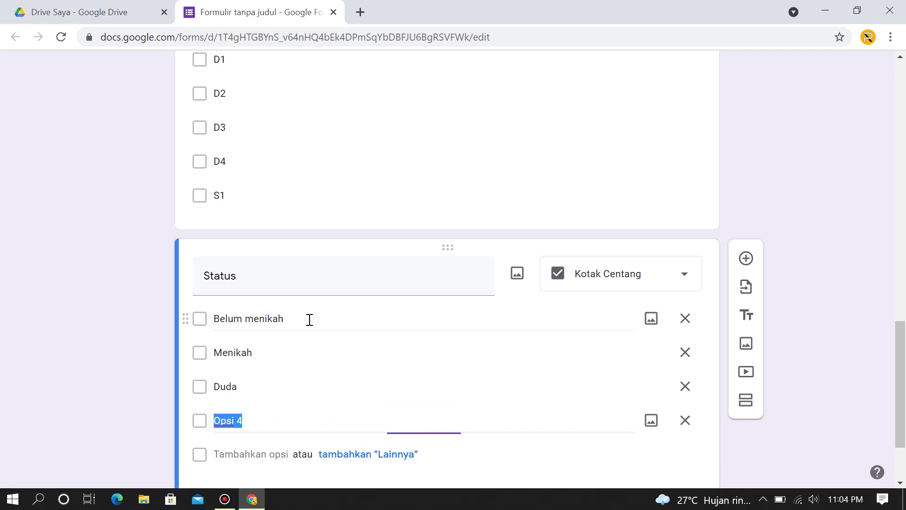
type("Janda")
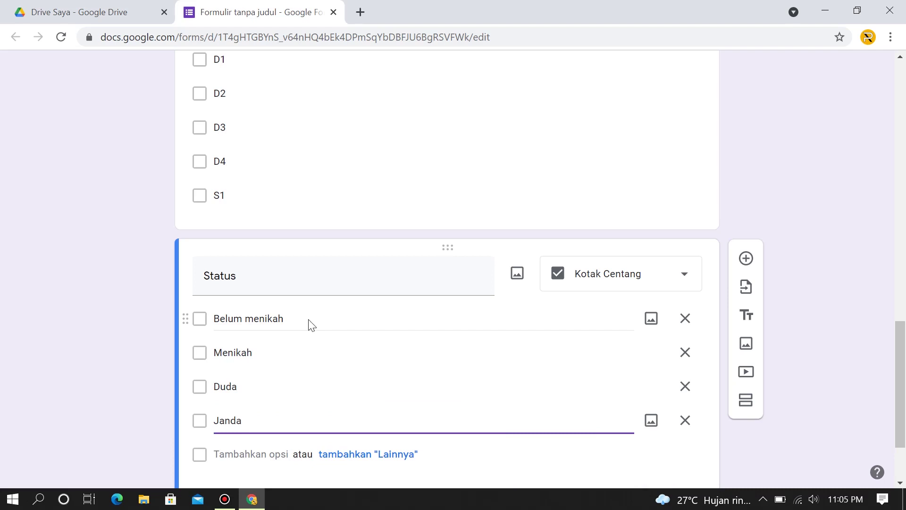
scroll(385, 333, "down", 2)
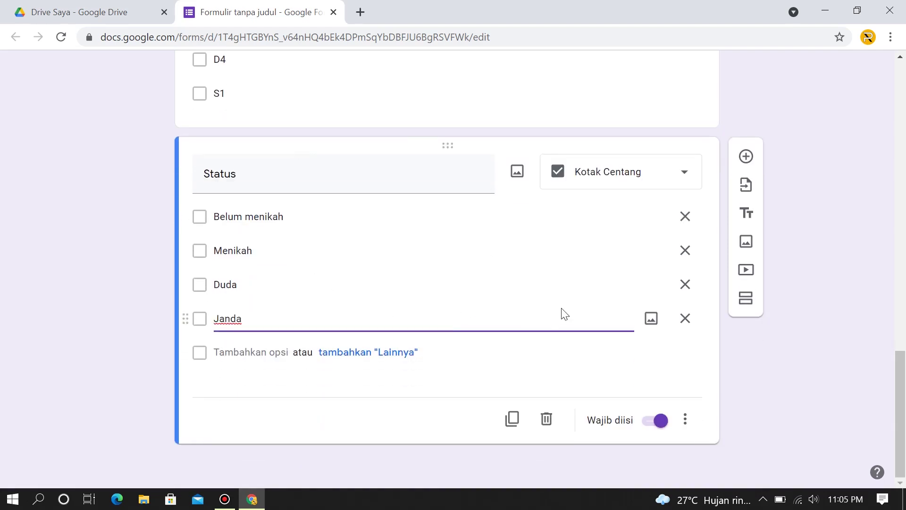
Duplicate Status, retitle the copy 'Tinggi / Berat Badan' and make it Jawaban singkat.
left_click(511, 420)
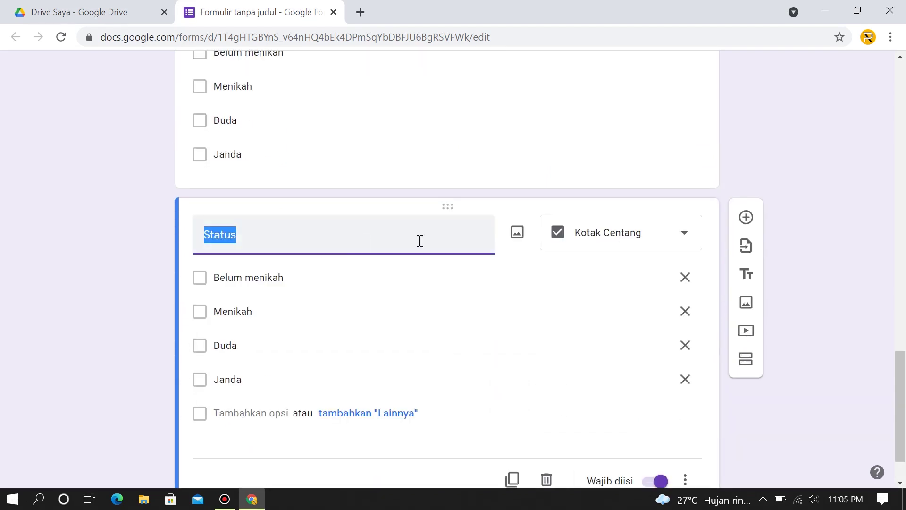
type("Tinggi /")
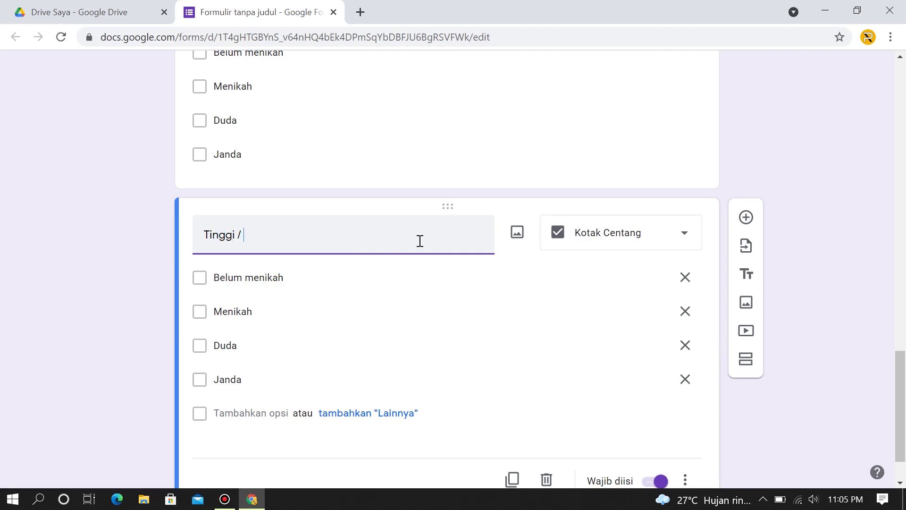
type(" Bearat Badan")
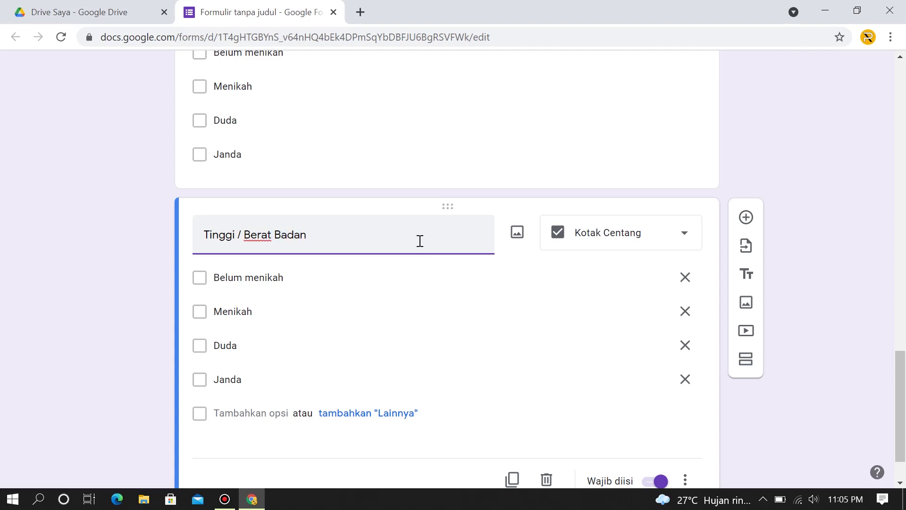
left_click(663, 235)
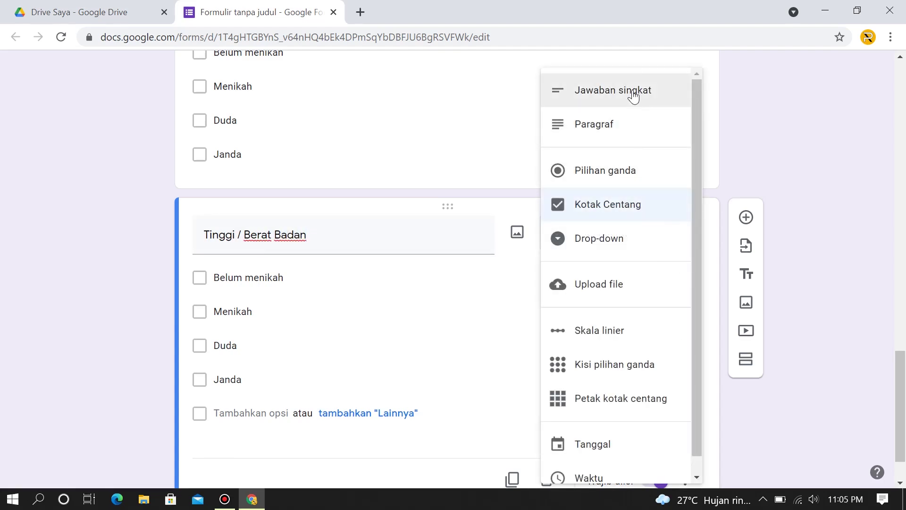
left_click(633, 96)
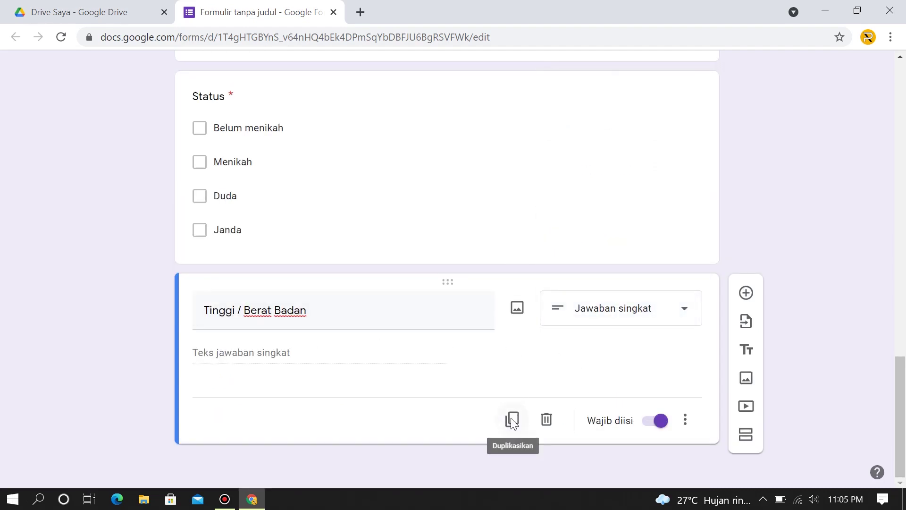
Duplicate Tinggi / Berat Badan, retitle it 'Golongan Darah' and make it Kotak Centang.
left_click(513, 421)
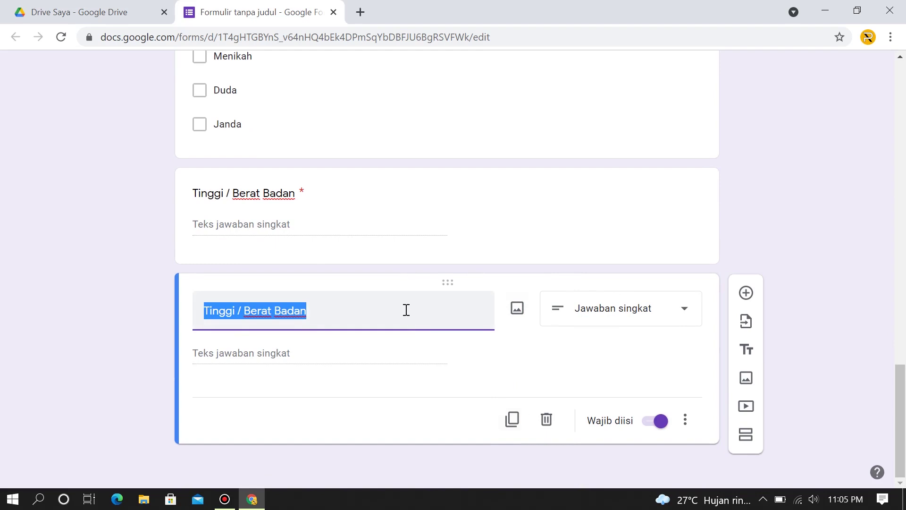
key("BackSpace")
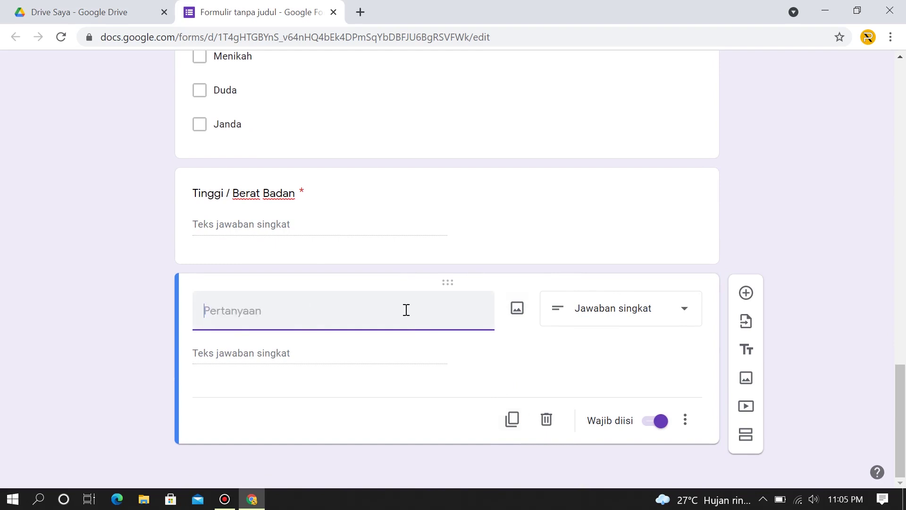
type("Golongan Darah")
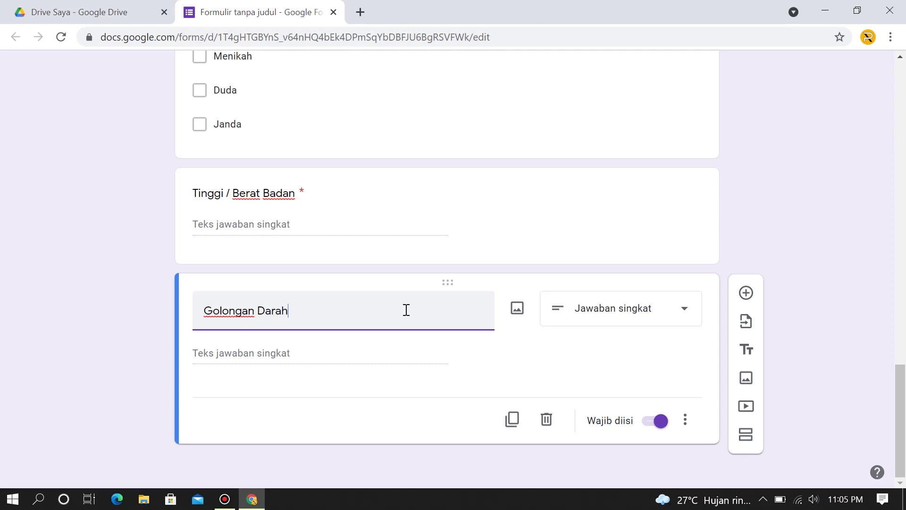
left_click(653, 310)
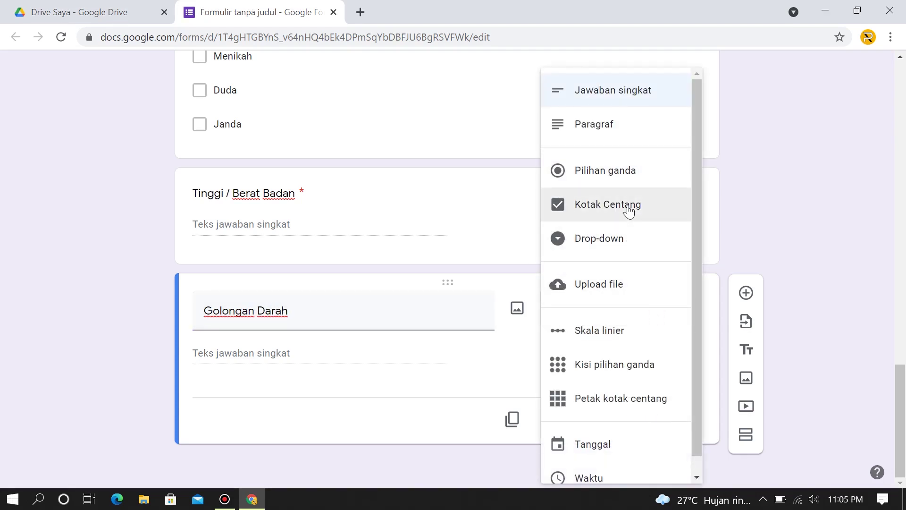
left_click(630, 211)
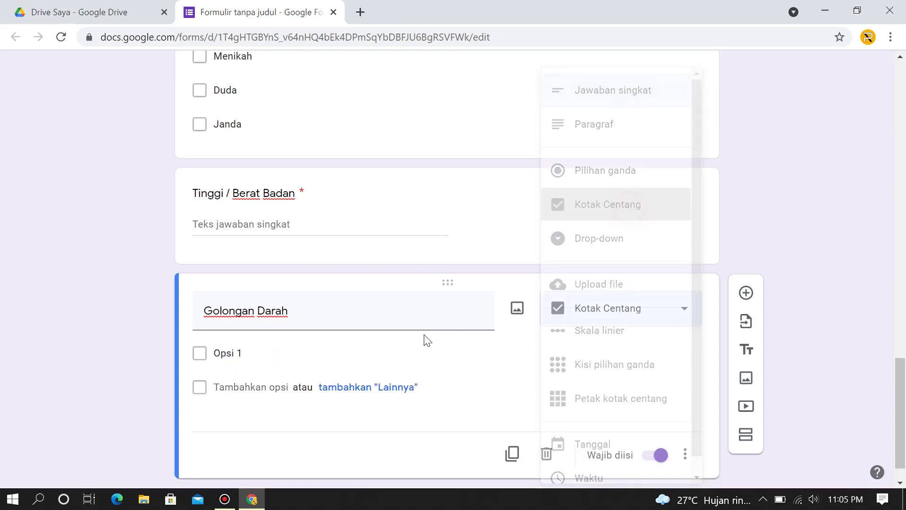
Enter the blood type options A, B, O and AB.
left_click(262, 321)
type("A")
key("Return")
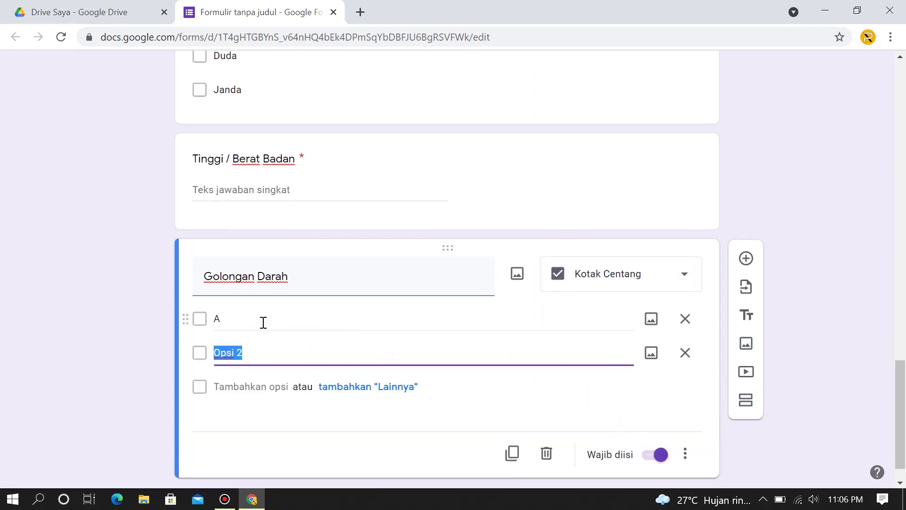
type("B")
key("Return")
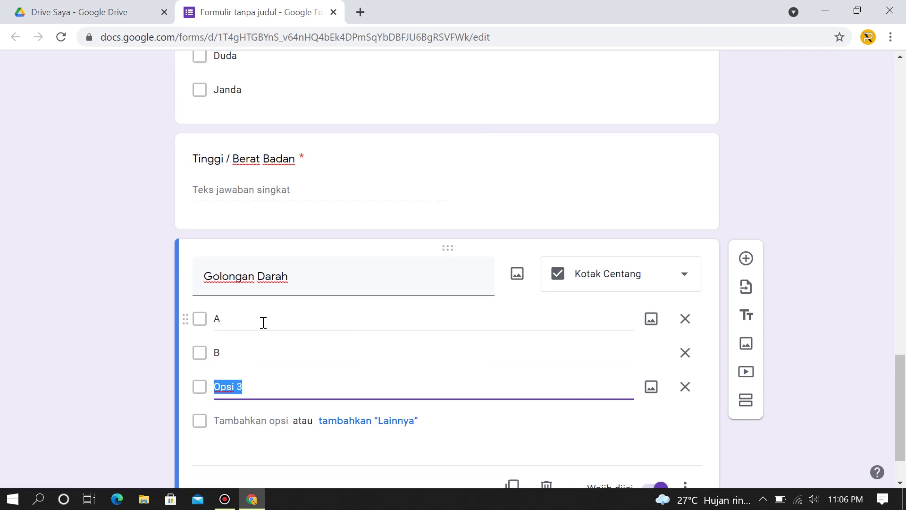
type("O")
key("Return")
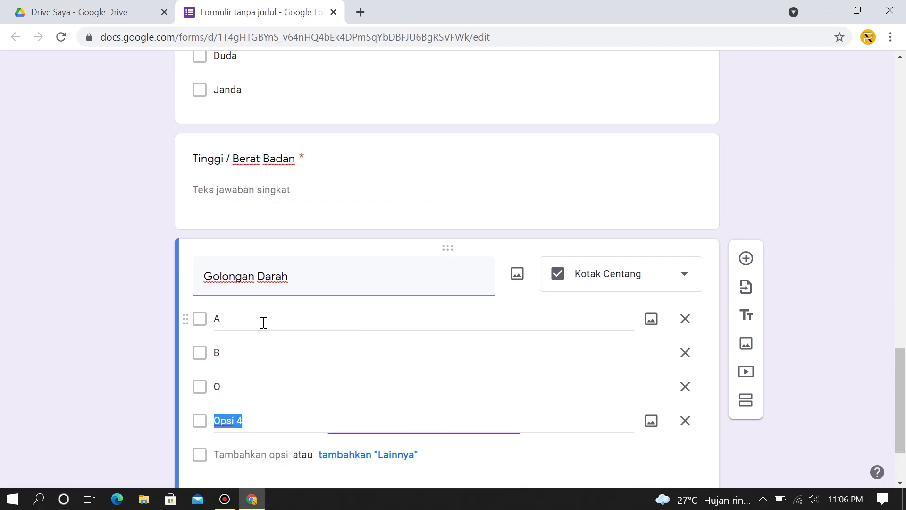
type("AB")
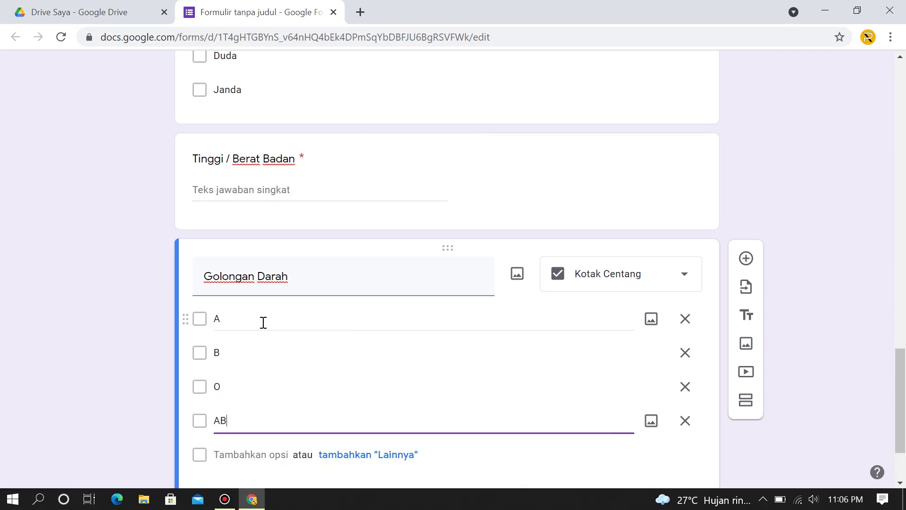
scroll(472, 302, "down", 1)
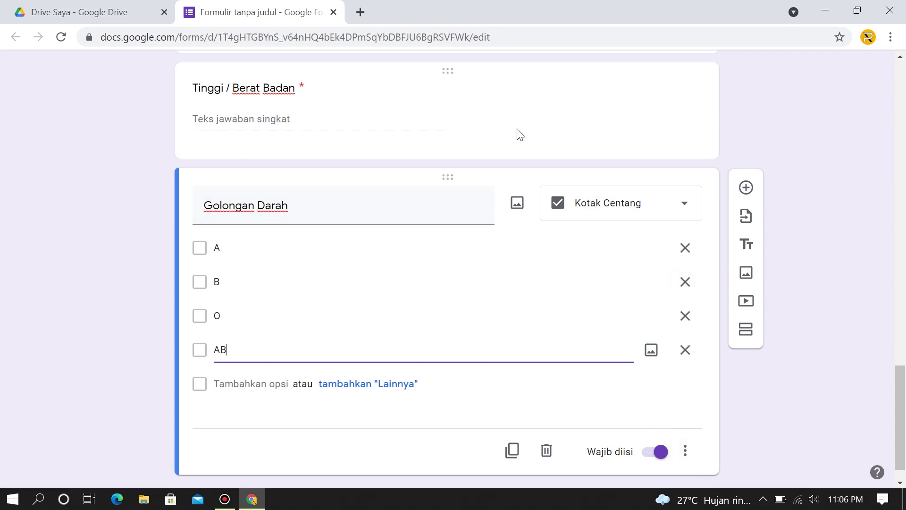
Duplicate Golongan Darah and retitle the copy 'Hobi'.
left_click(513, 452)
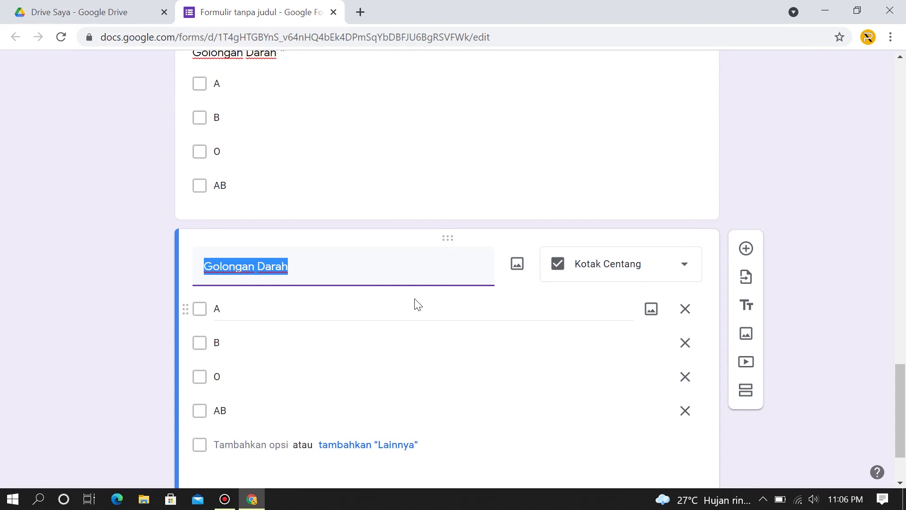
type("h")
key("BackSpace")
type("Hobi")
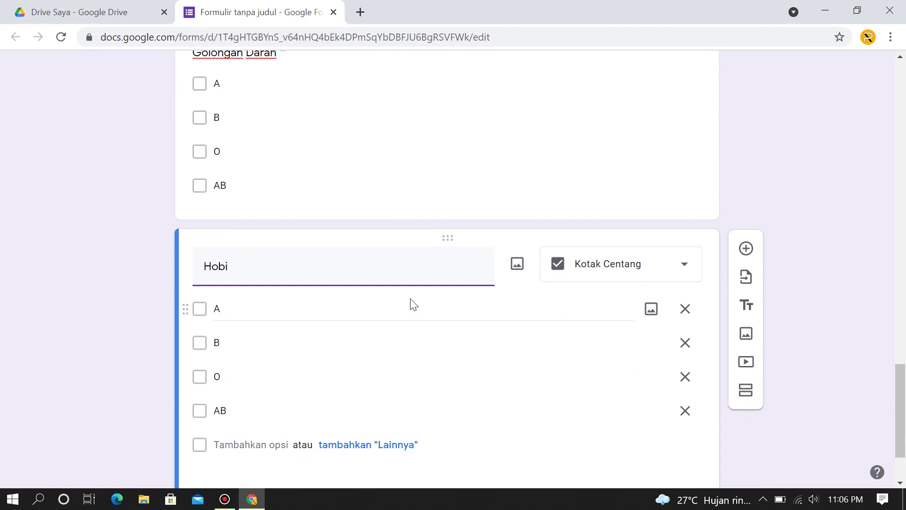
Set the Hobi question type to Paragraf and scroll through the form to review it.
left_click(646, 265)
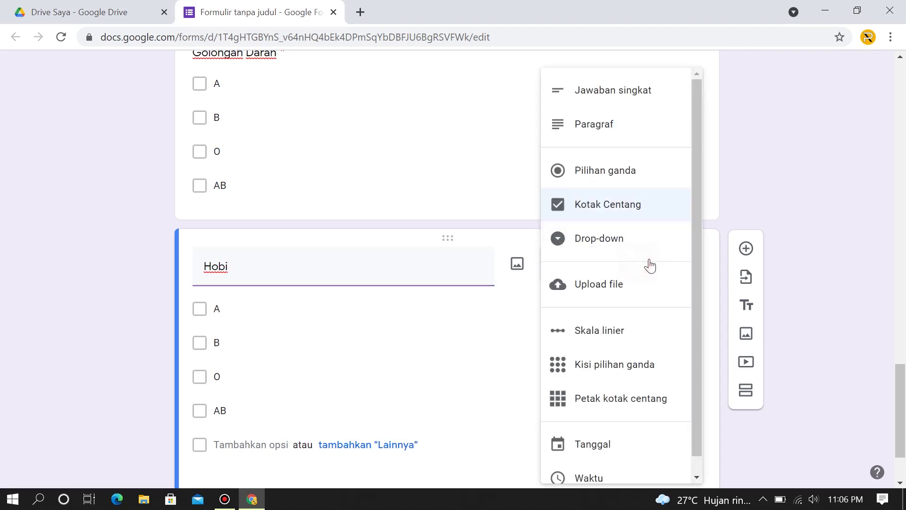
left_click(620, 92)
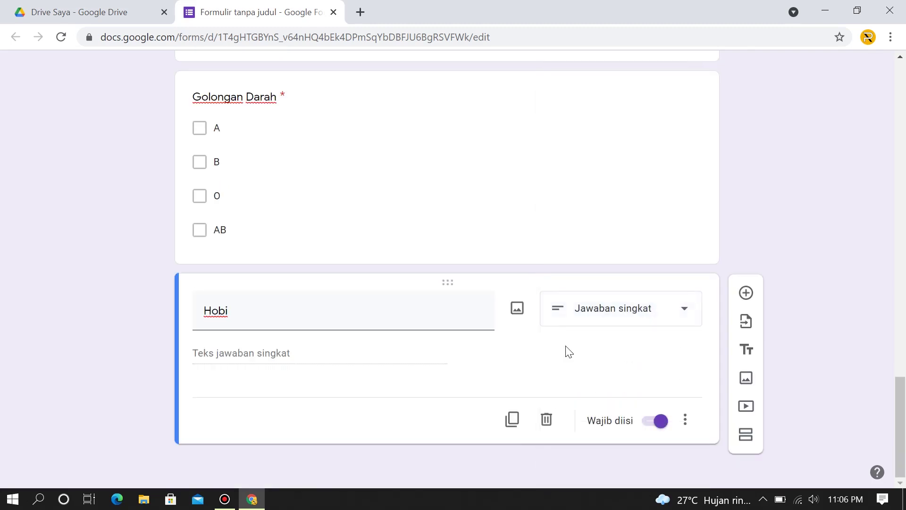
left_click(581, 321)
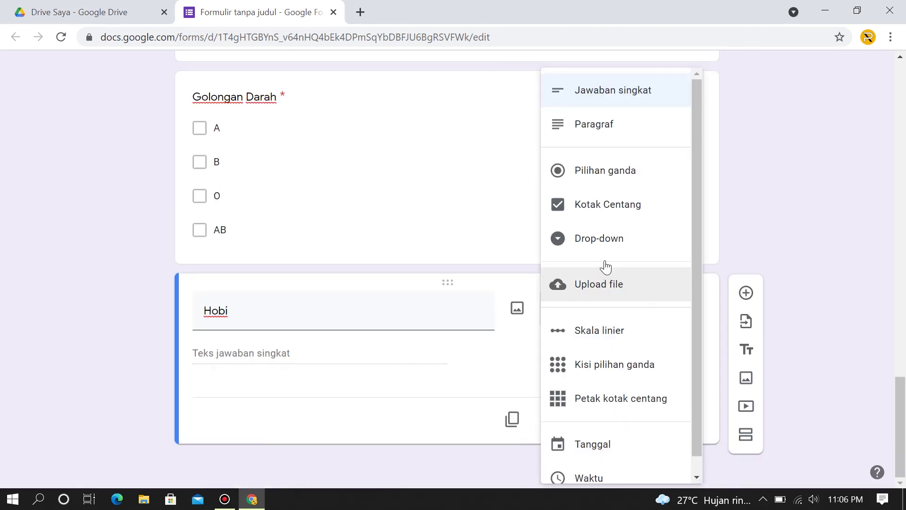
left_click(617, 125)
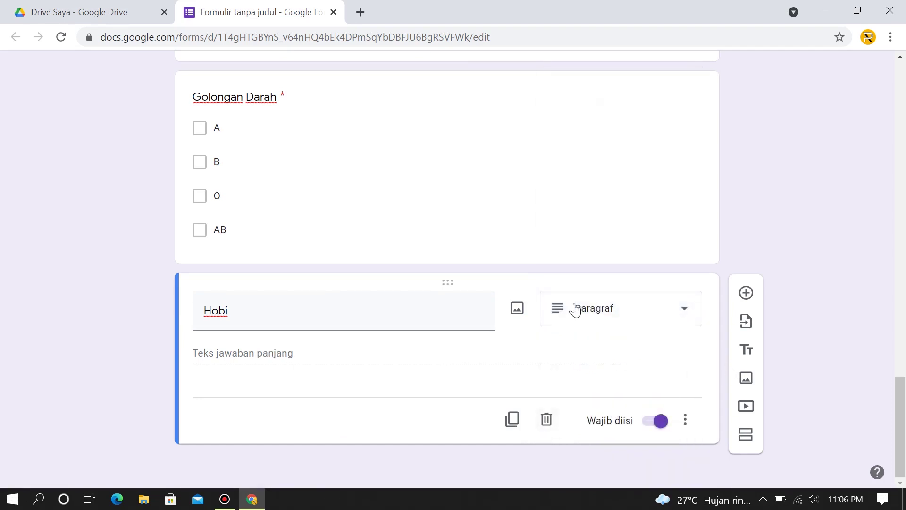
scroll(575, 308, "up", 20)
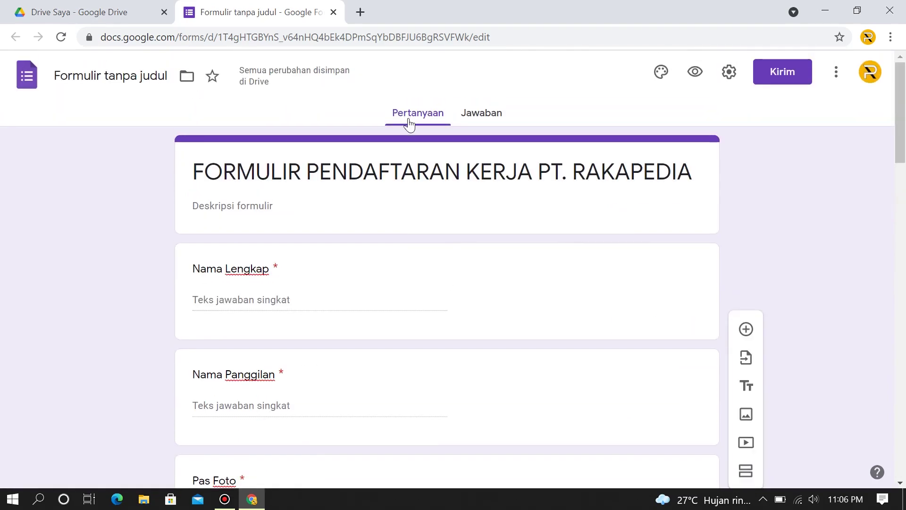
scroll(411, 180, "down", 9)
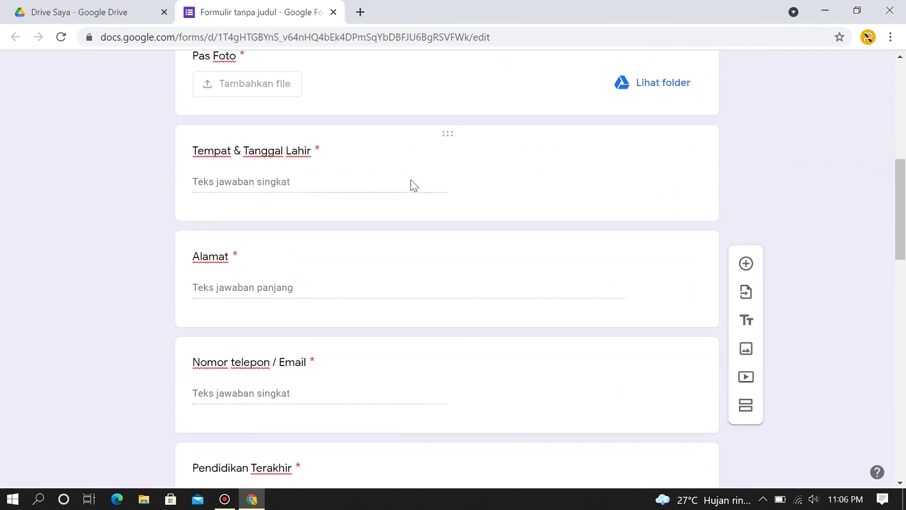
scroll(412, 184, "down", 2)
scroll(411, 183, "up", 5)
scroll(411, 183, "down", 15)
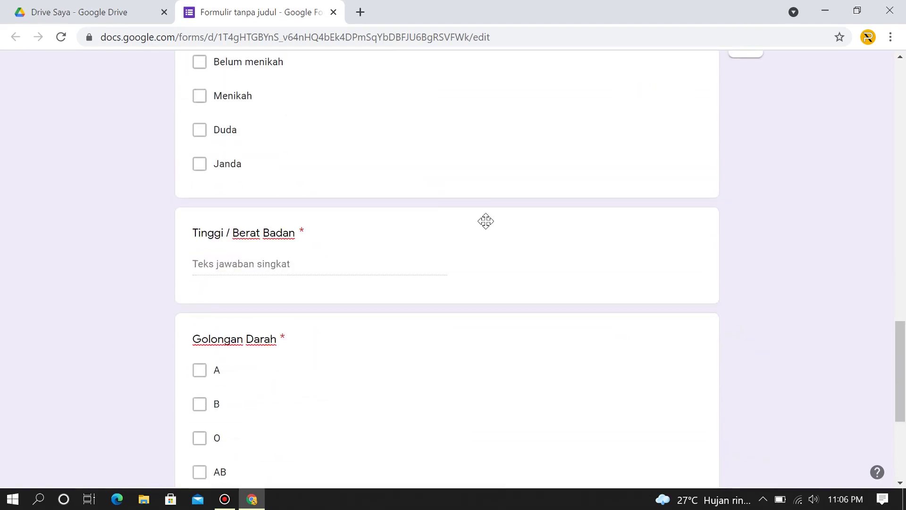
scroll(486, 221, "down", 5)
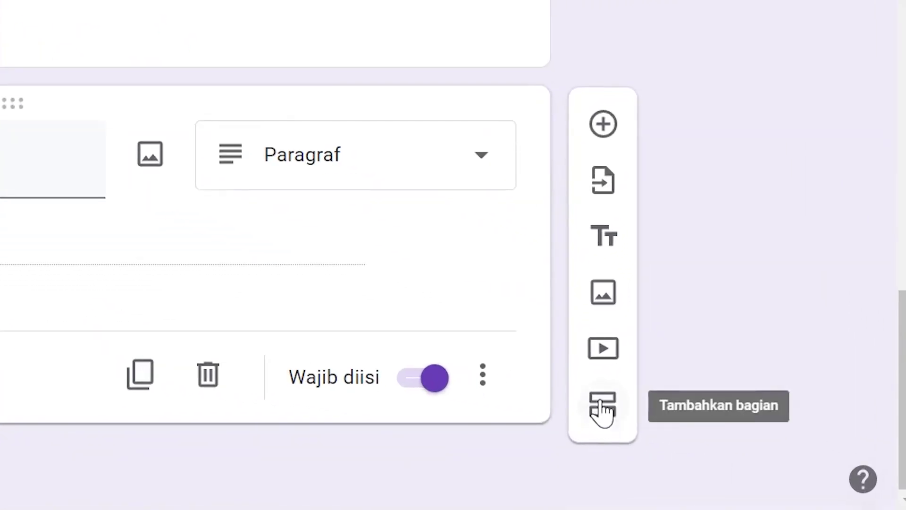
Add a new section after Hobi titled 'PEKERJAAN SEBELUMNYA'.
left_click(607, 406)
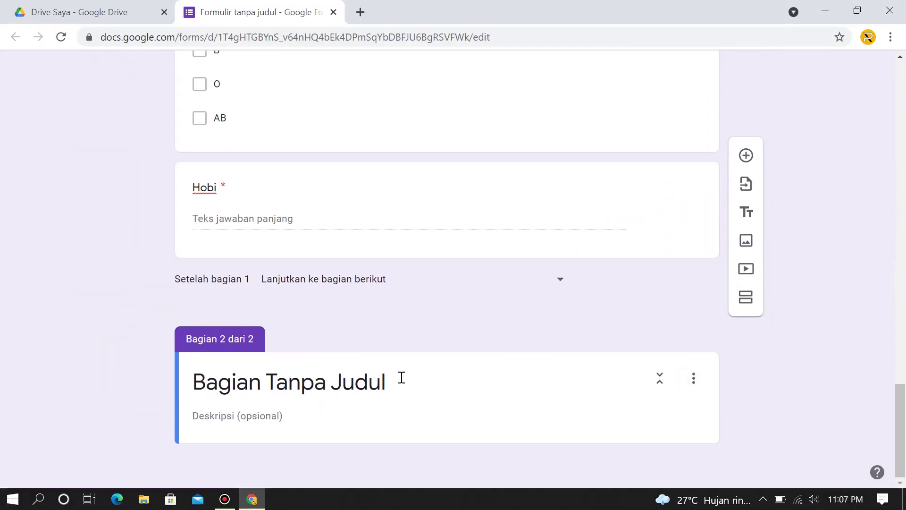
left_click(399, 380)
type("P")
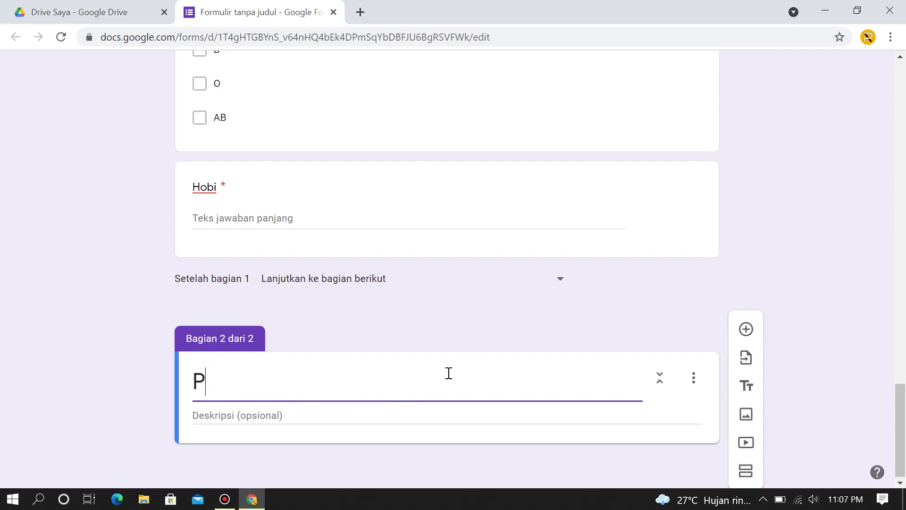
type("EKER")
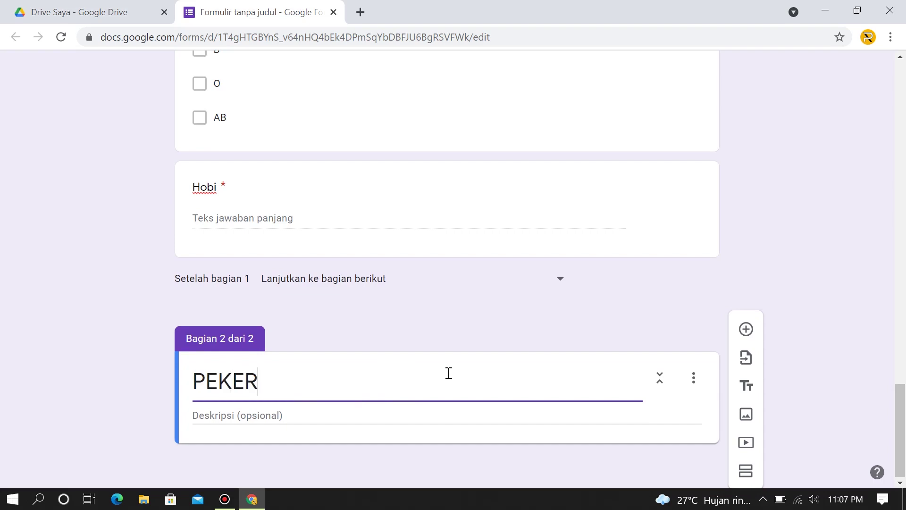
type("JAAN SEBELUMNYA")
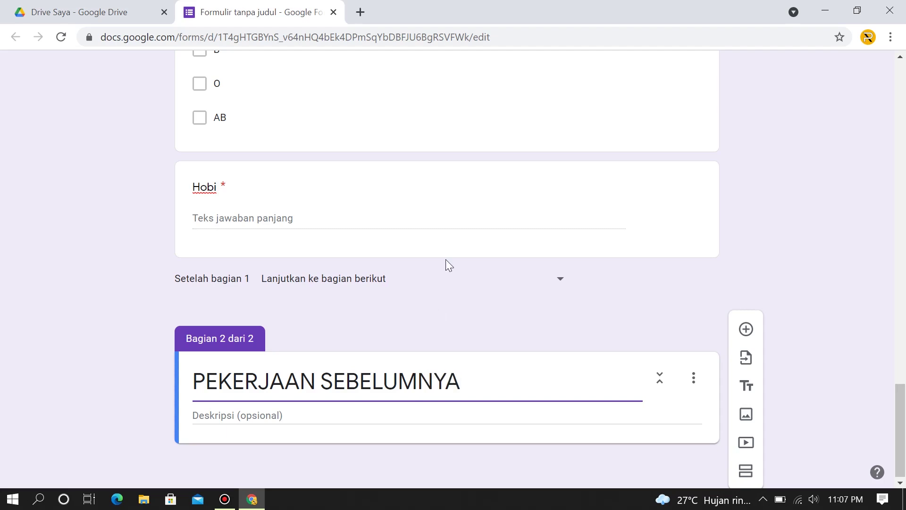
Describe the section as for previously employed applicants, fresh graduates leaving it blank.
left_click(310, 415)
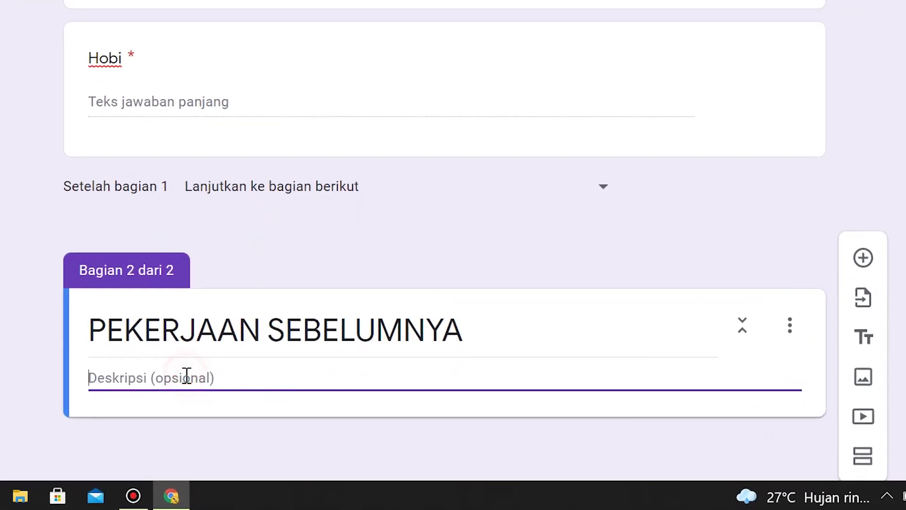
type("d")
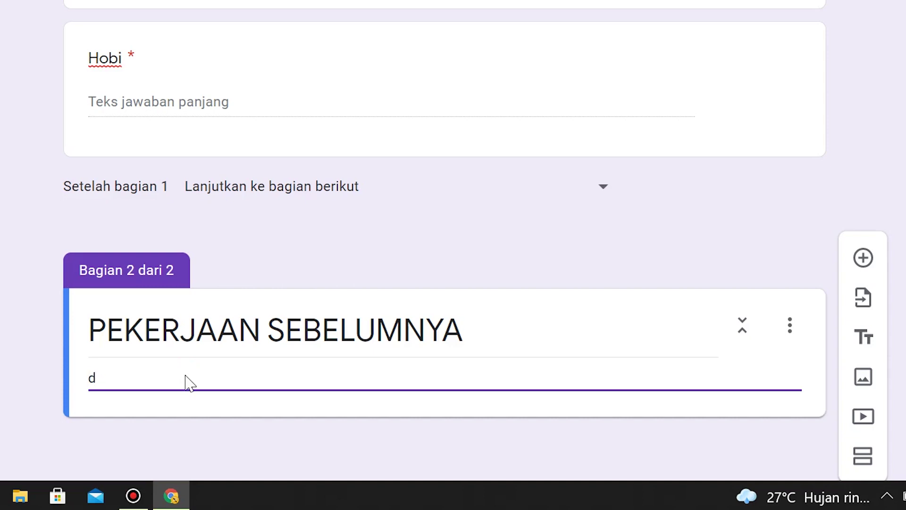
key("BackSpace")
type("Diisi jika anda ")
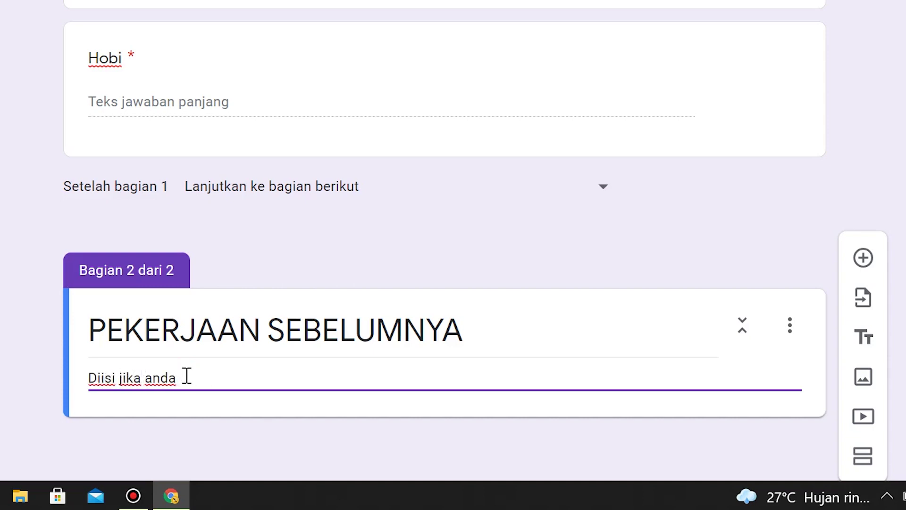
type("pernah bekerja seb")
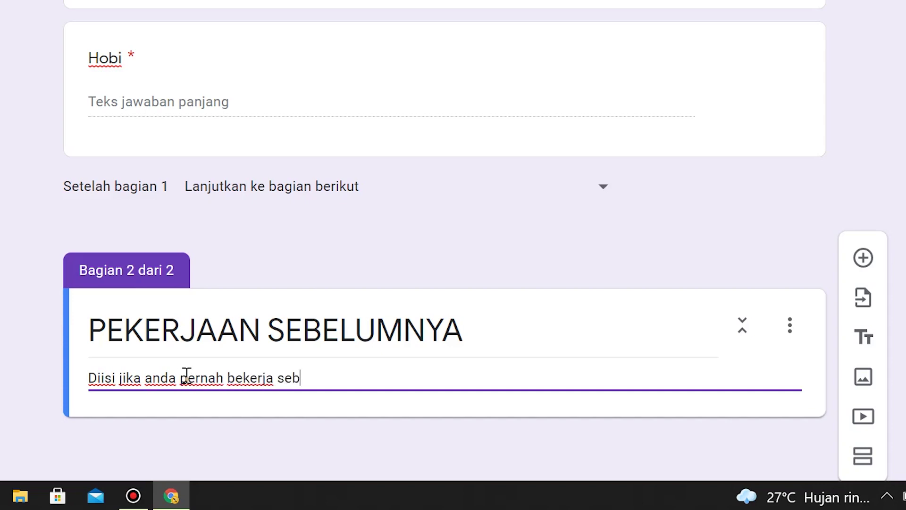
type("elumnya, ")
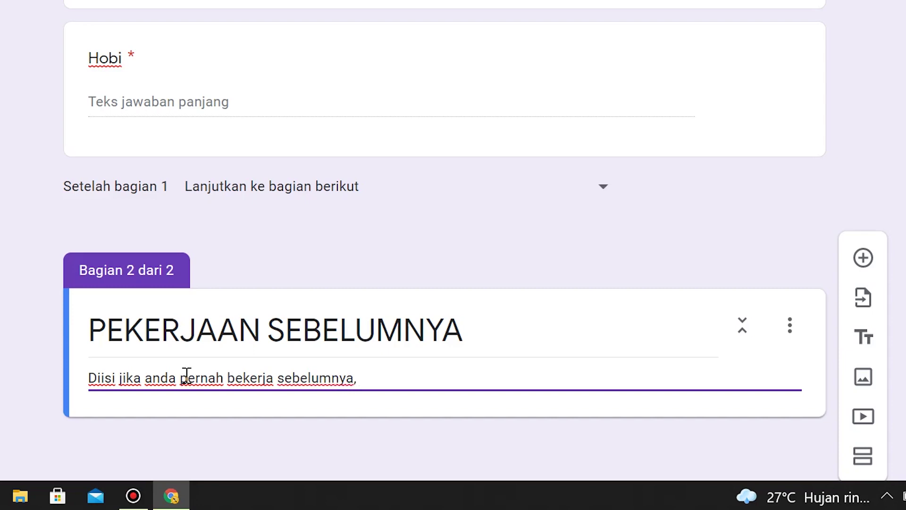
type("jika belum ")
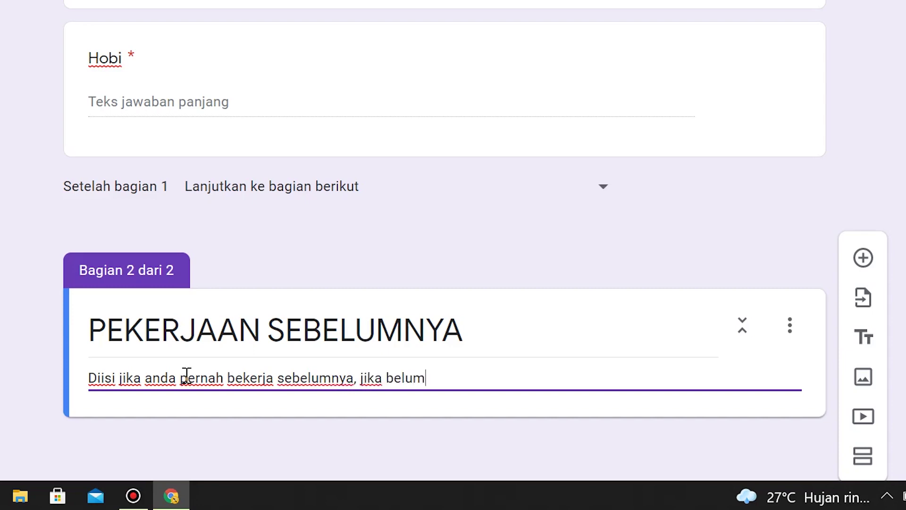
type("bekerja")
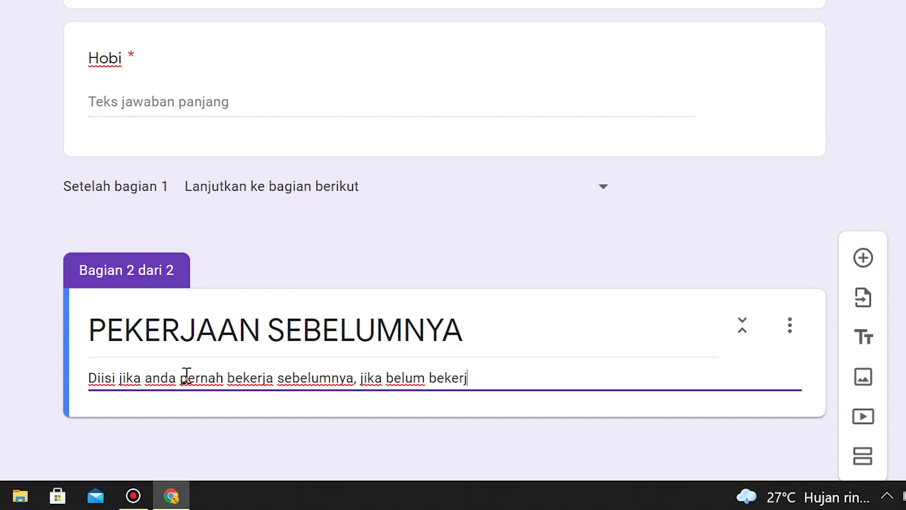
type(" (fresh grad")
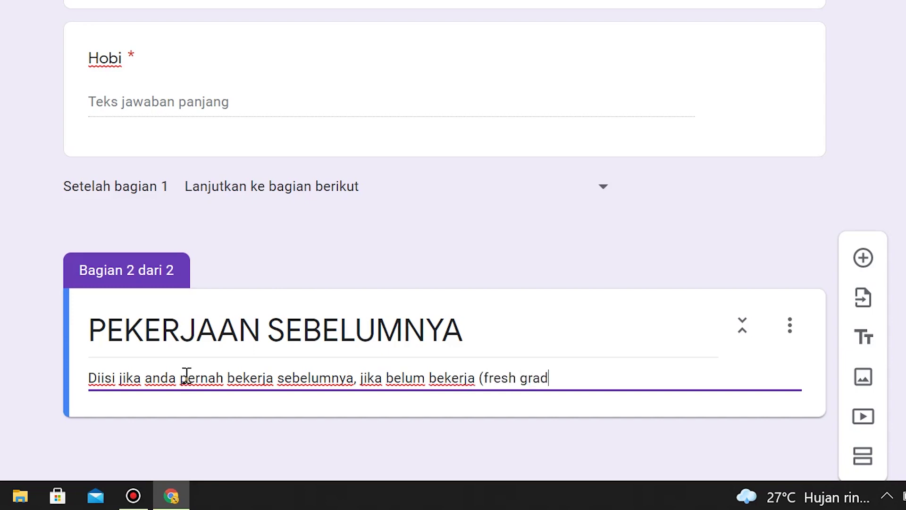
type("uate) ")
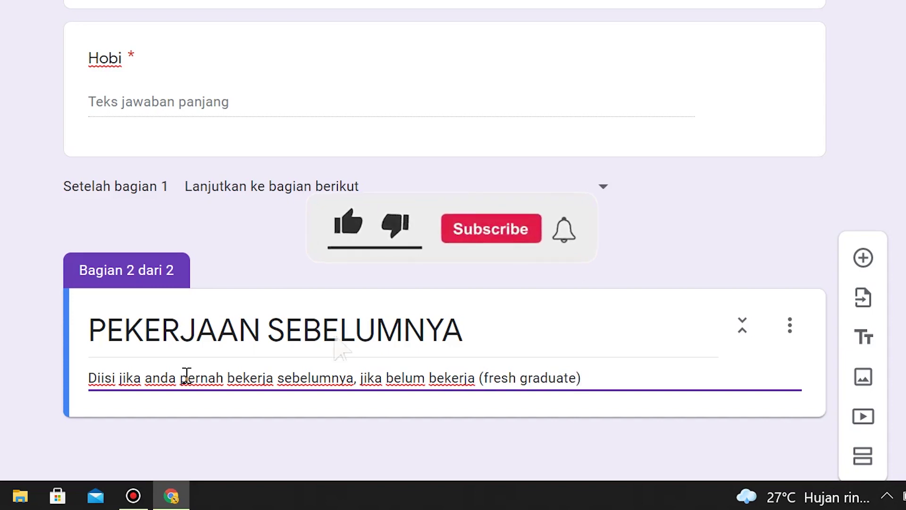
type("silahkan k")
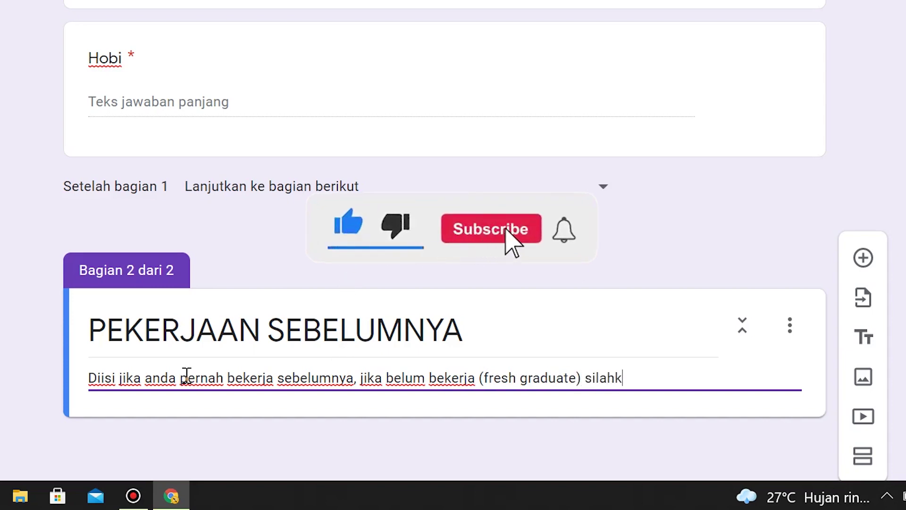
type("osongkan")
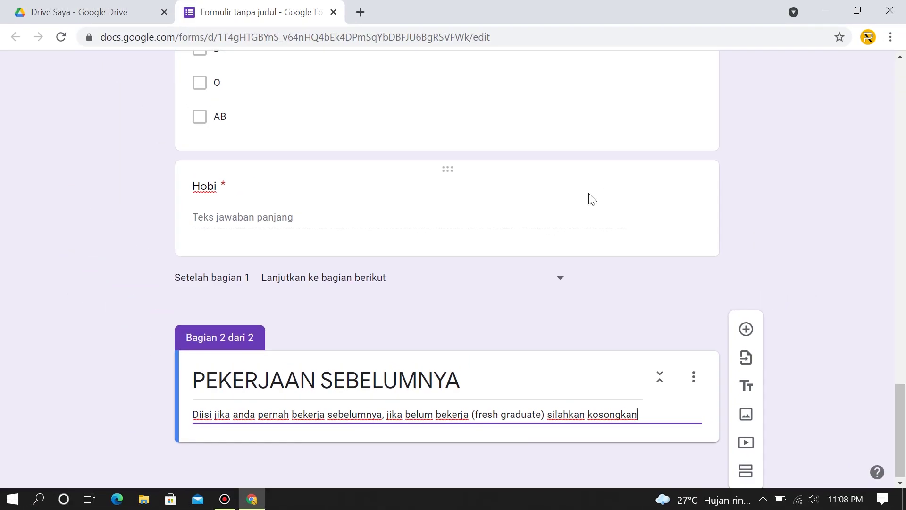
left_click(578, 208)
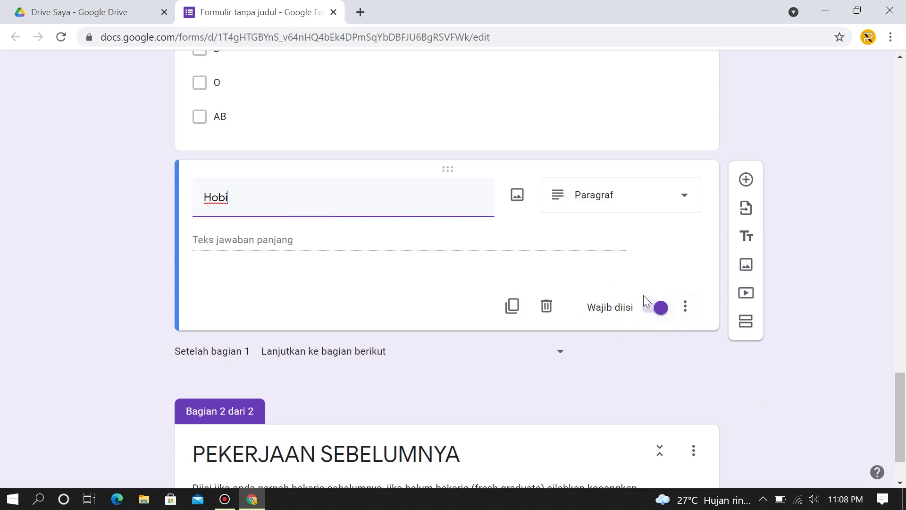
Add a Jawaban singkat question 'Nama perusahaan sebelumnya' to section two and duplicate it.
scroll(627, 314, "down", 2)
left_click(627, 314)
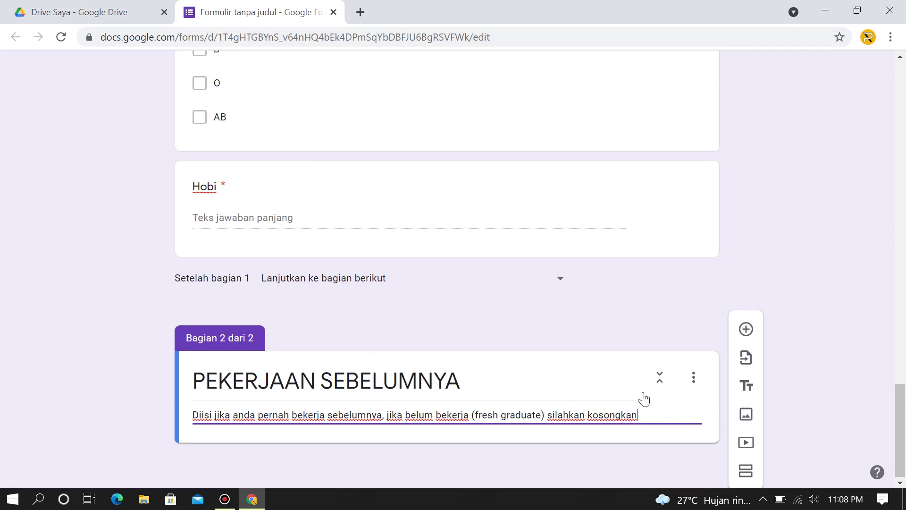
left_click(746, 329)
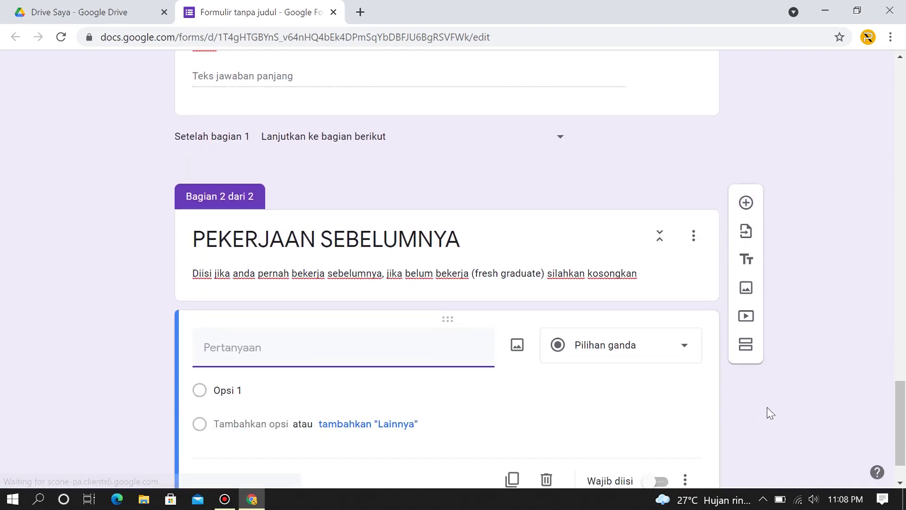
scroll(297, 355, "down", 1)
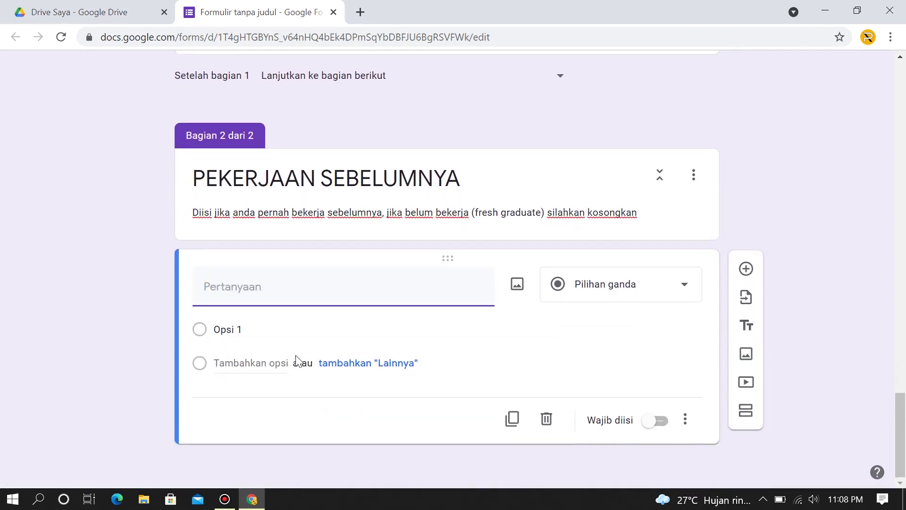
type("Nama perusahaan")
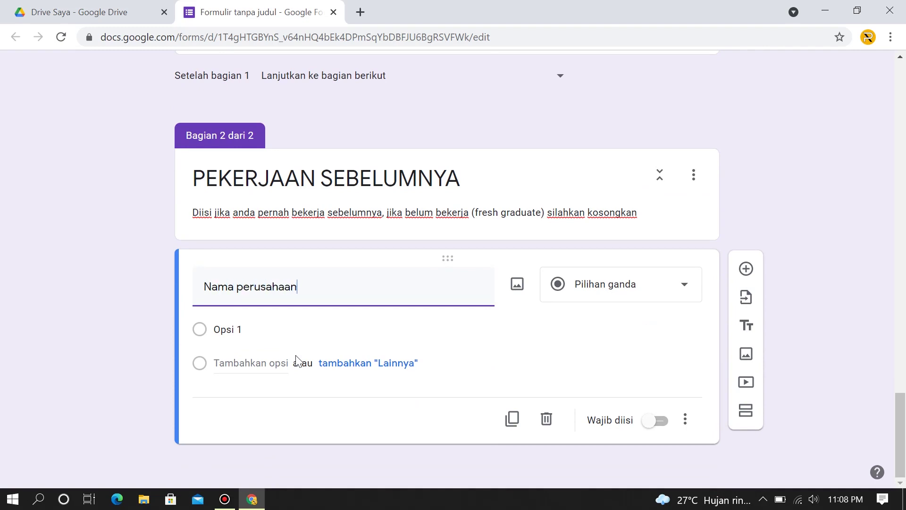
type(" sebelumnya")
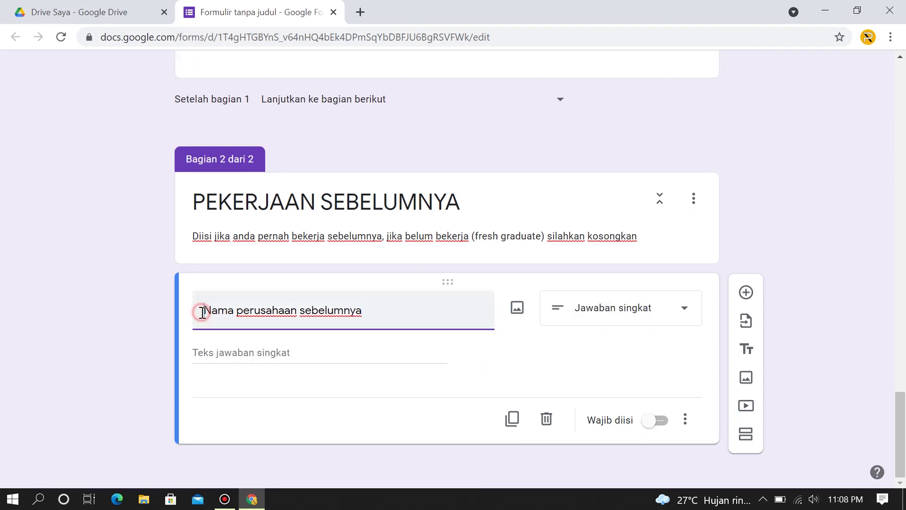
left_click(650, 316)
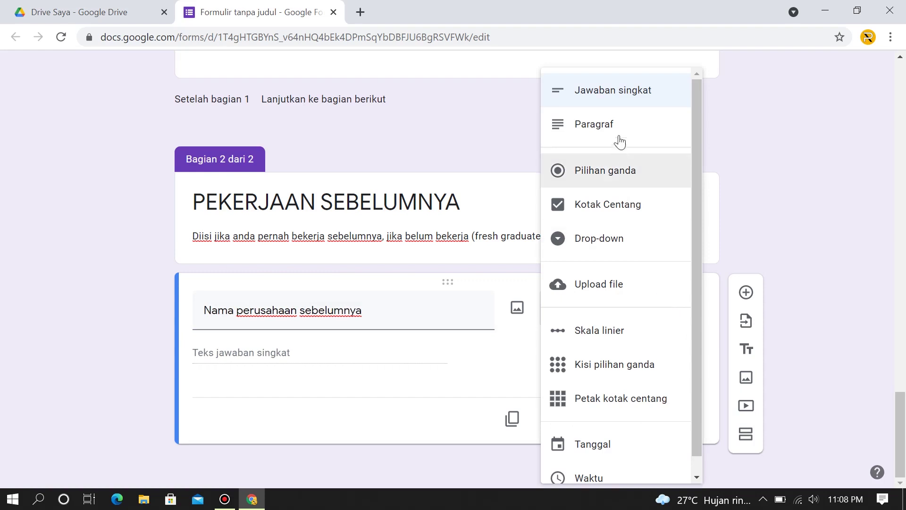
left_click(634, 90)
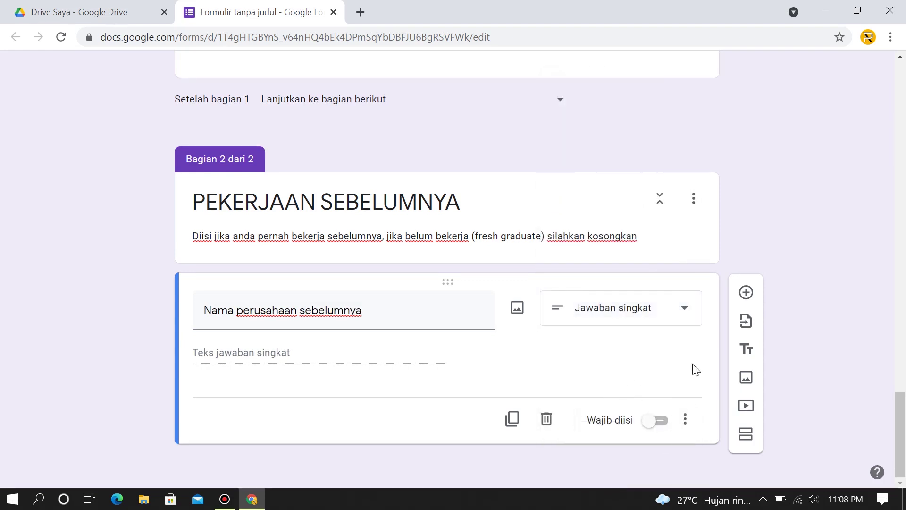
left_click(512, 420)
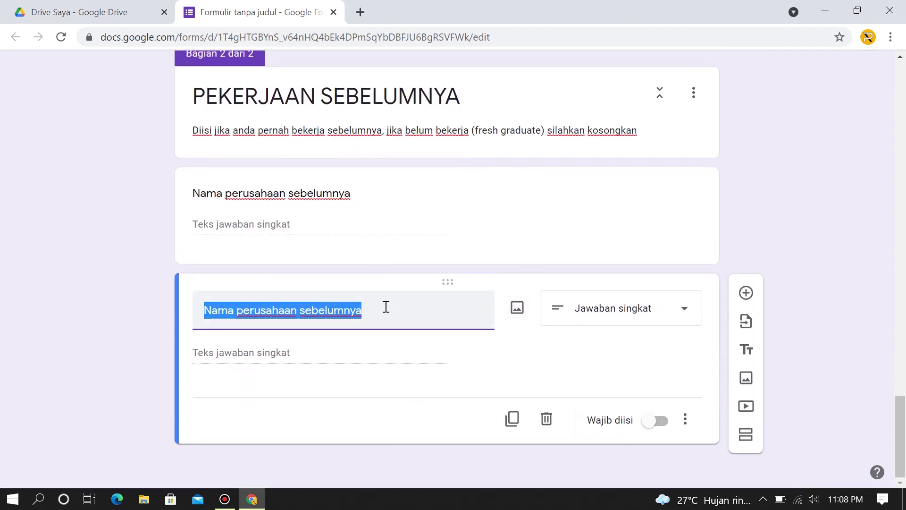
Create short-answer questions 'Posisi di Perusahaan Sebelumnya', 'Gaji di Perusahaan Sebelumnya (Rp.)' and 'Lama Bekerja' via duplicates.
type("Posisi")
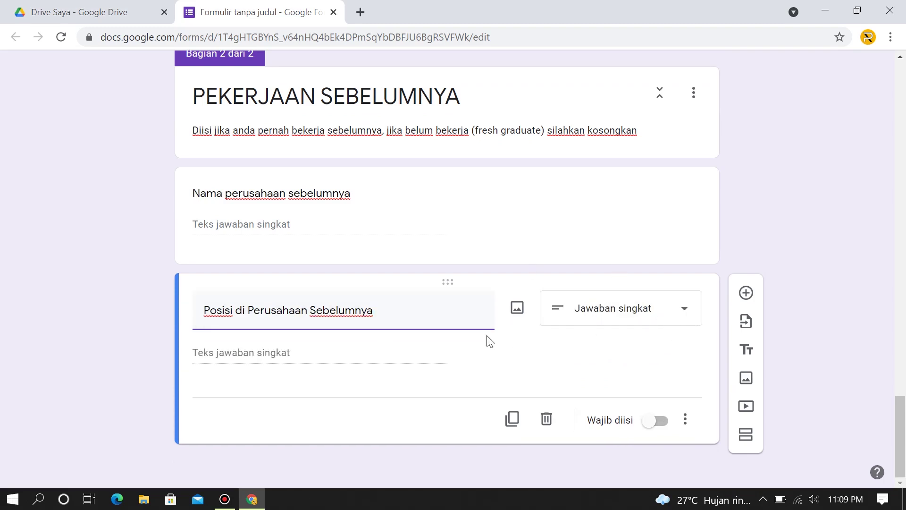
left_click(513, 420)
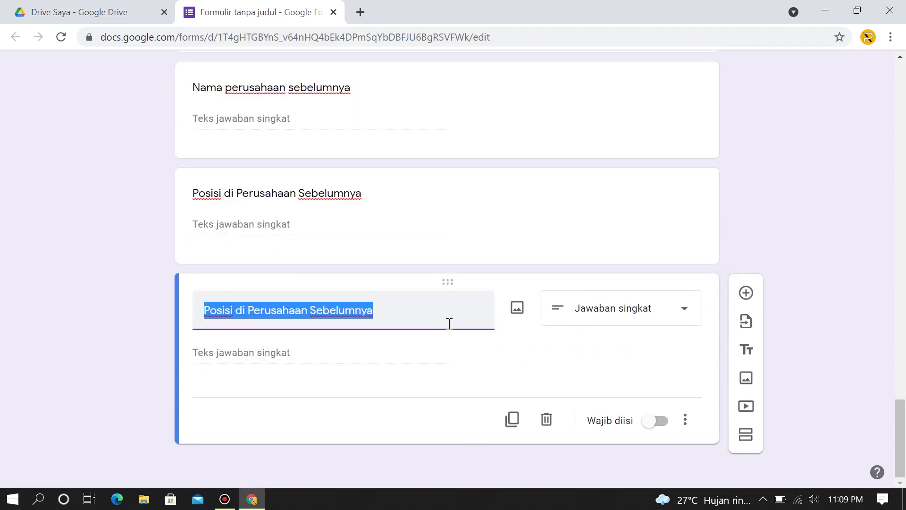
type("Gaj")
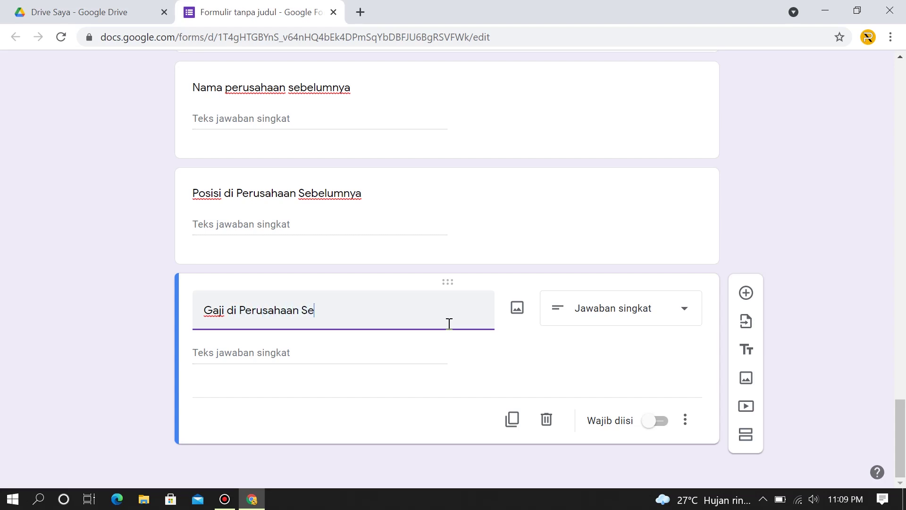
type("i di Perusahaan Sebelumnya(")
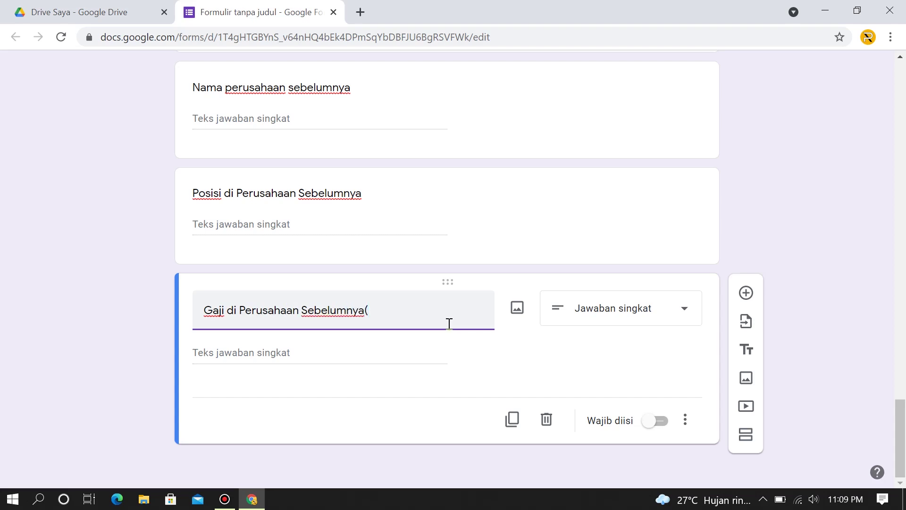
key("BackSpace")
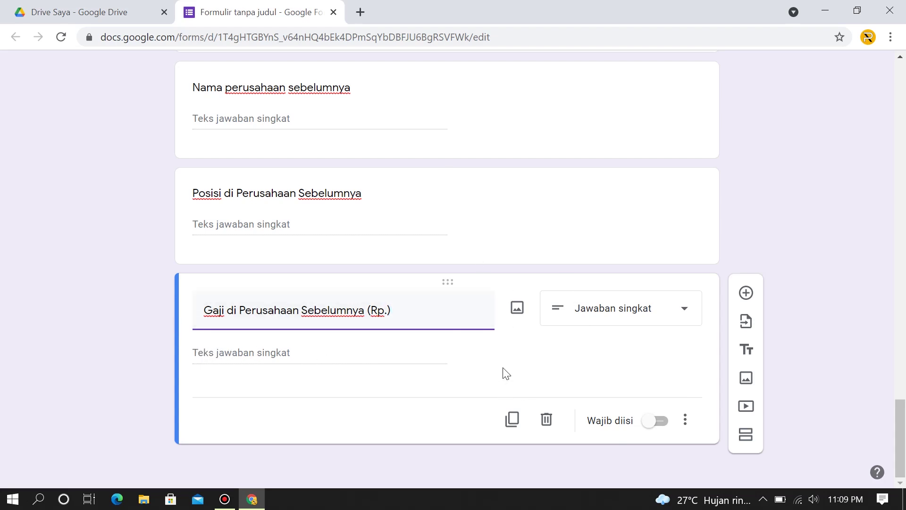
left_click(523, 417)
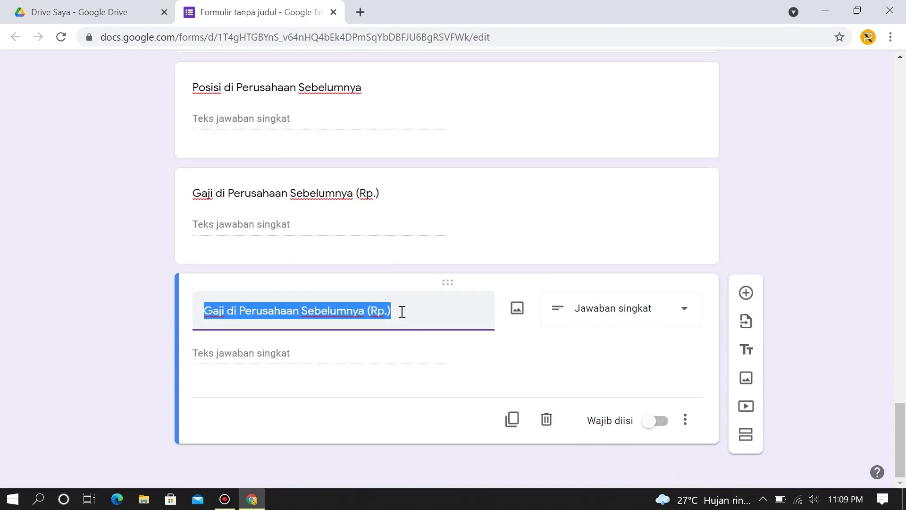
type("Lama Bekerja")
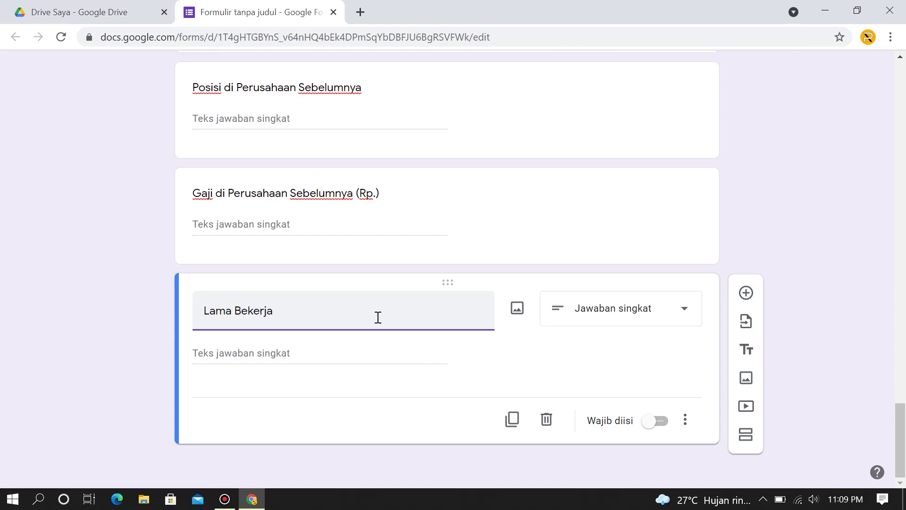
Duplicate Lama Bekerja and retitle the copy 'Alasan Berhenti Bekerja' as a paragraph question.
left_click(428, 352)
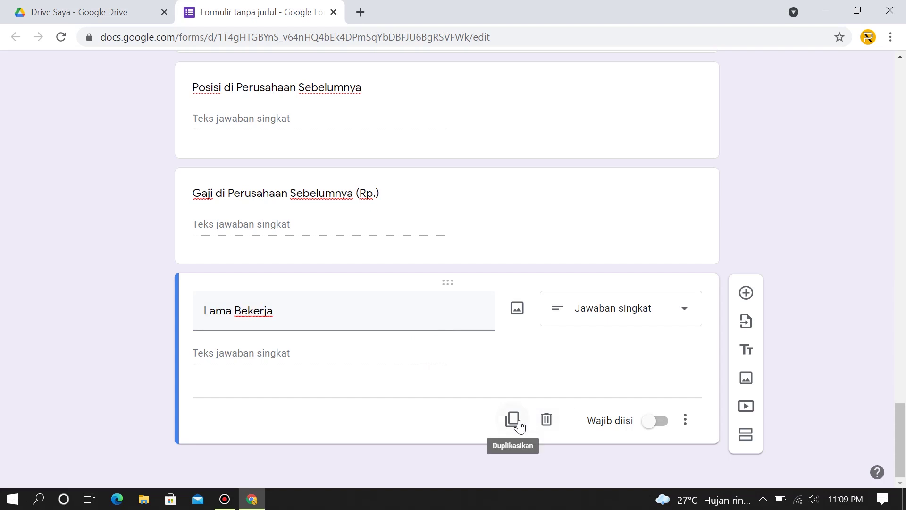
left_click(518, 422)
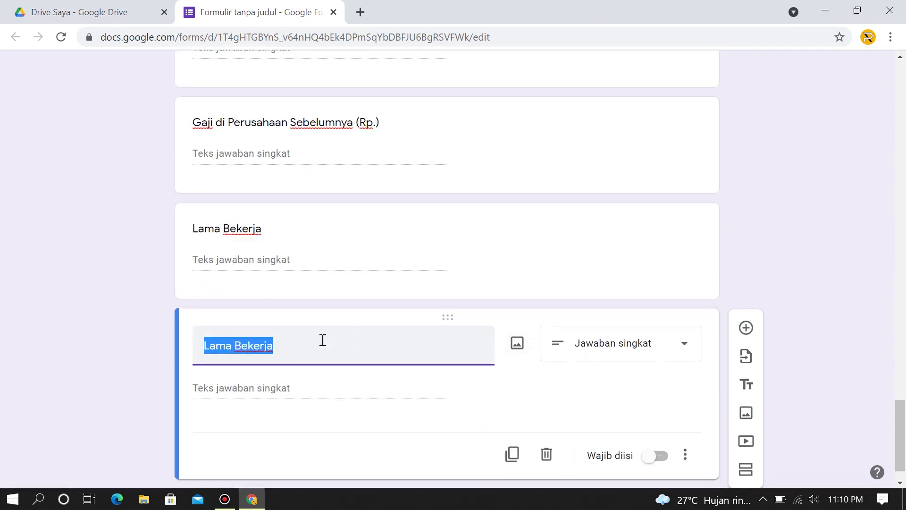
type("Alasan Be")
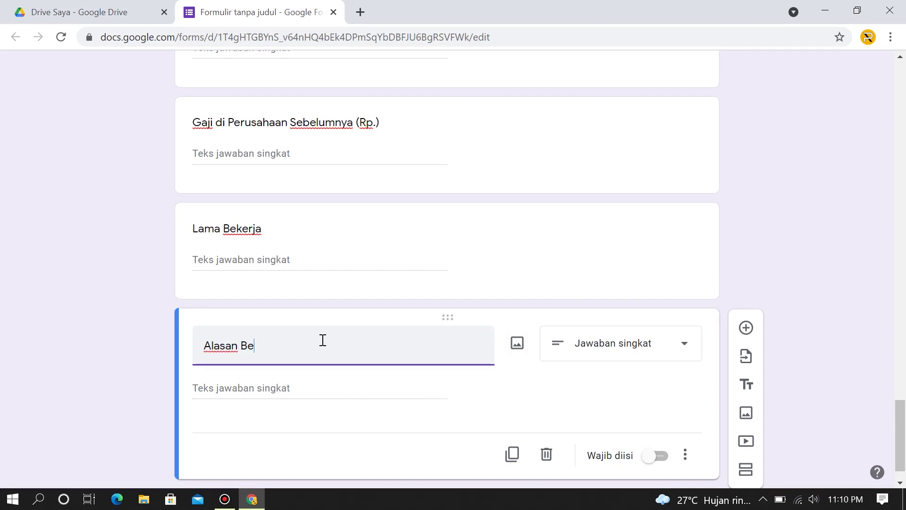
type("rhenti Bekerja")
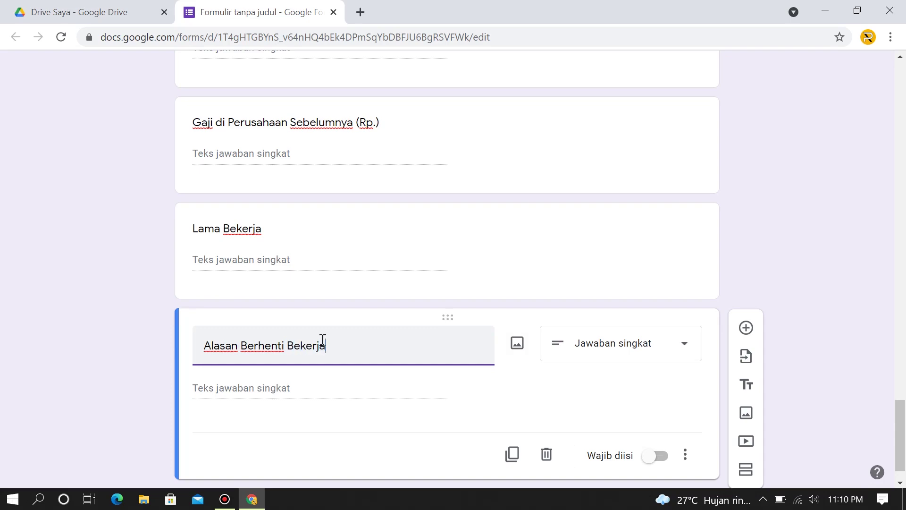
scroll(453, 394, "up", 10)
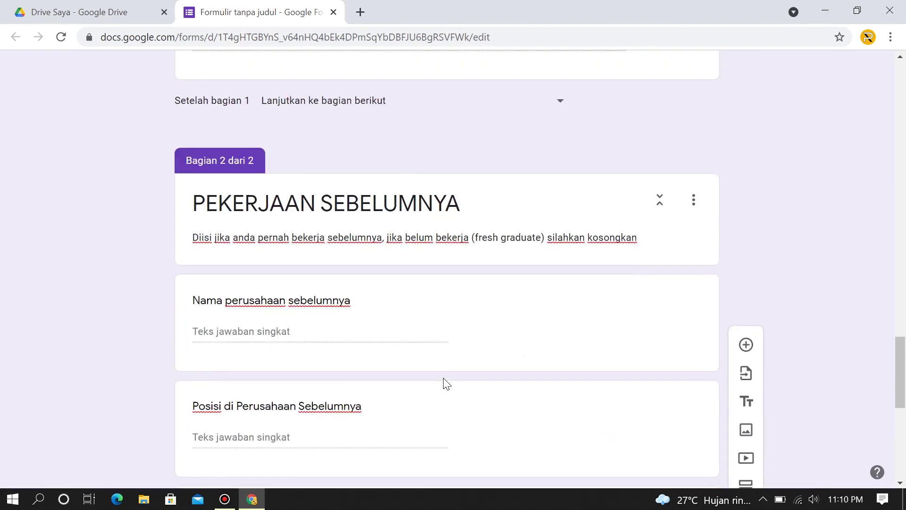
scroll(446, 383, "down", 10)
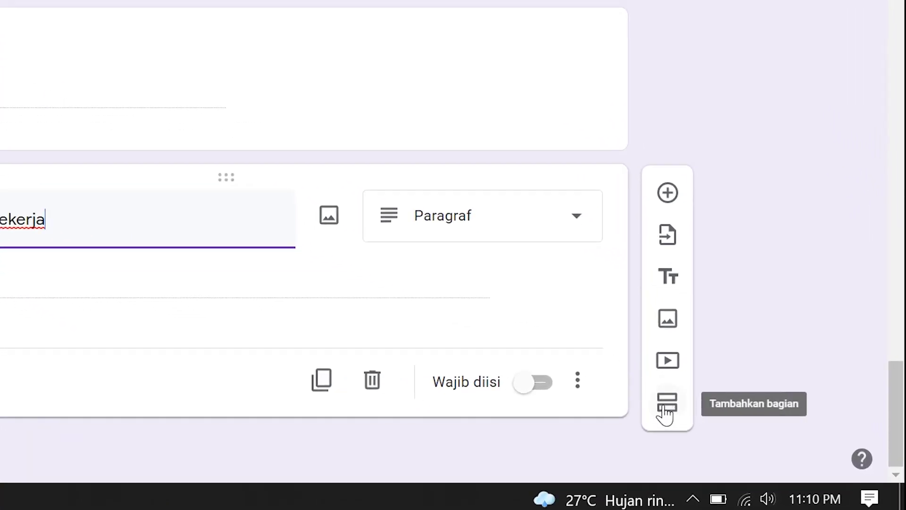
Add a third section 'ALASAN MELAMAR DI PT. RAKAPEDIA' and start a new question in it.
left_click(667, 406)
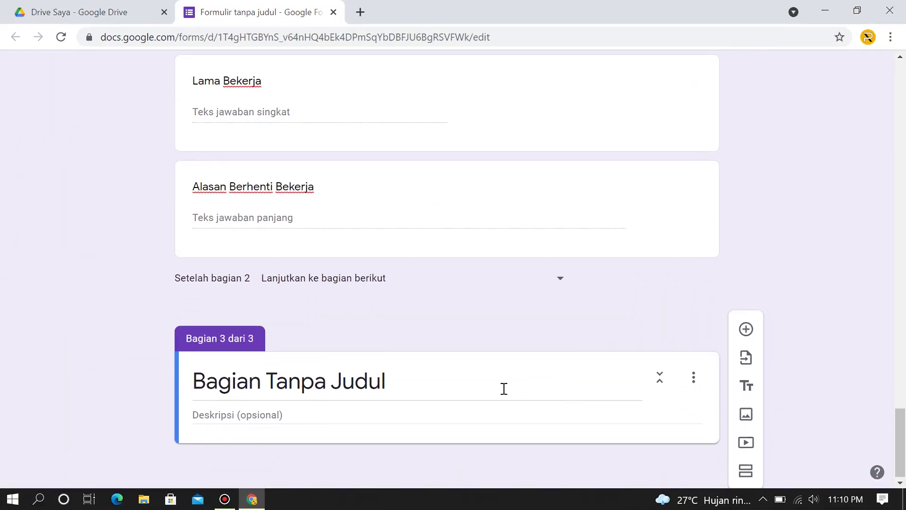
left_click(410, 378)
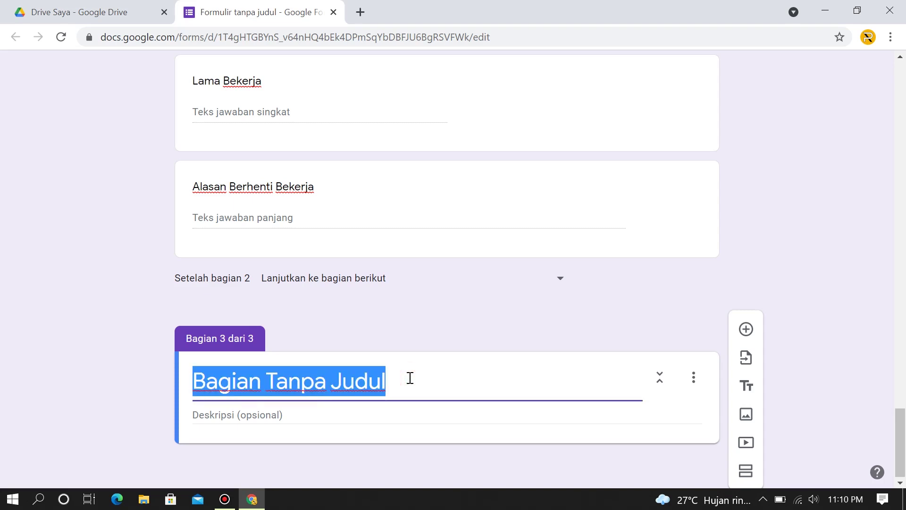
type("a")
key("BackSpace")
type("A")
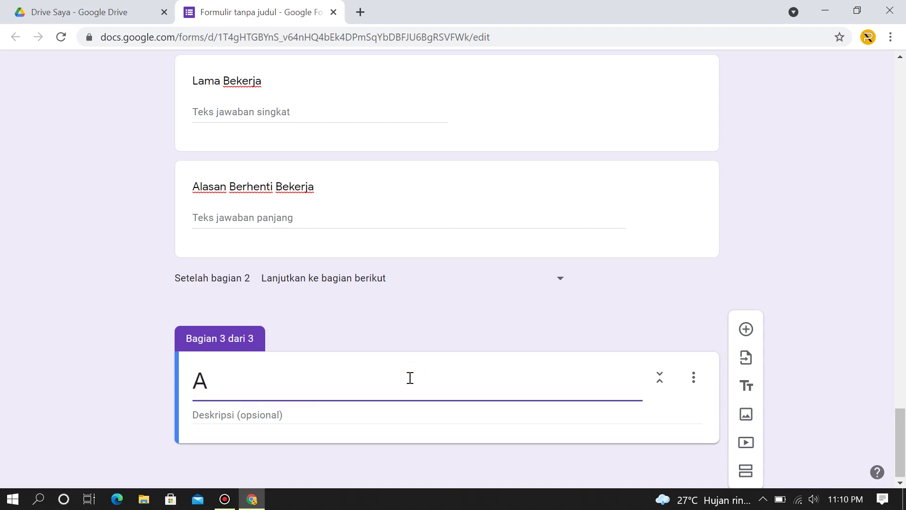
type("LASAN MELA")
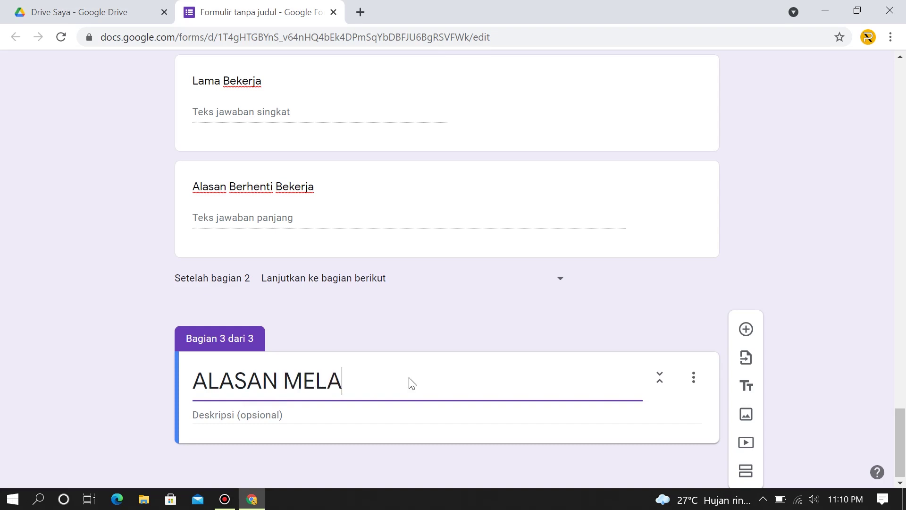
type("MAR DI P")
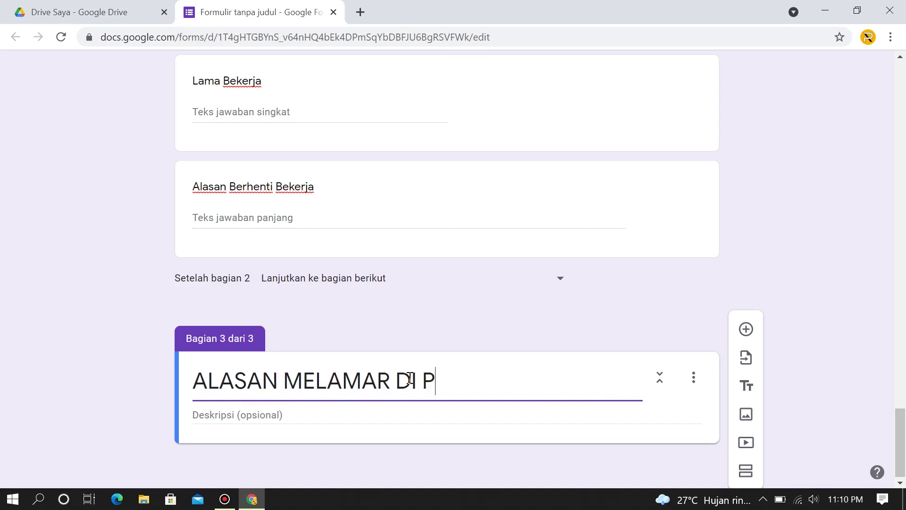
type("T. RAKAPEDI")
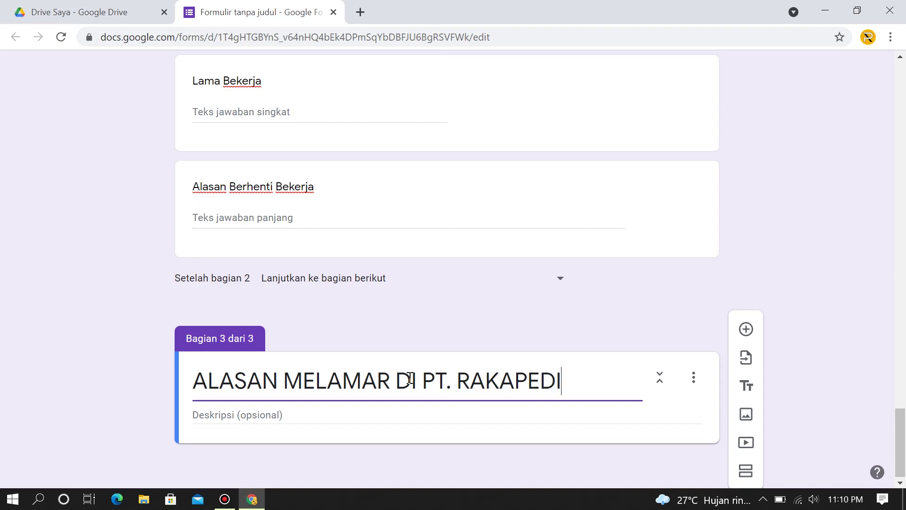
type("A")
left_click(234, 418)
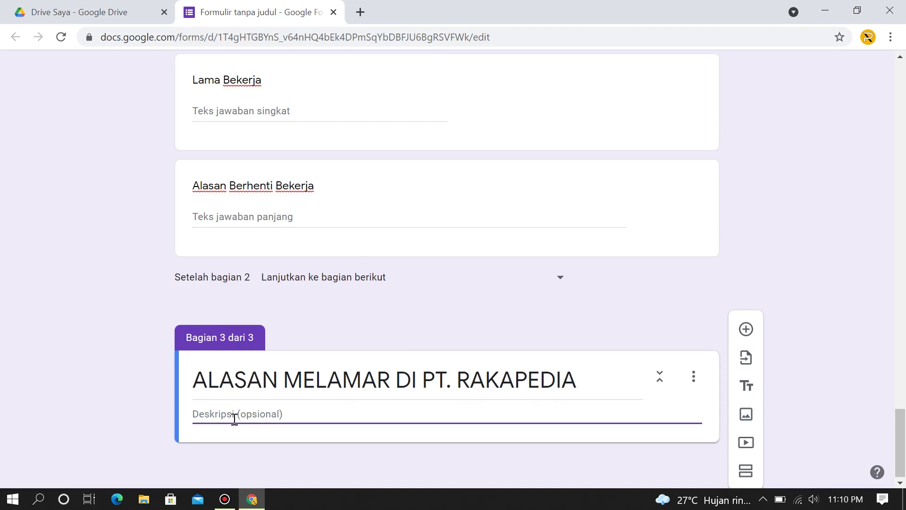
left_click(746, 330)
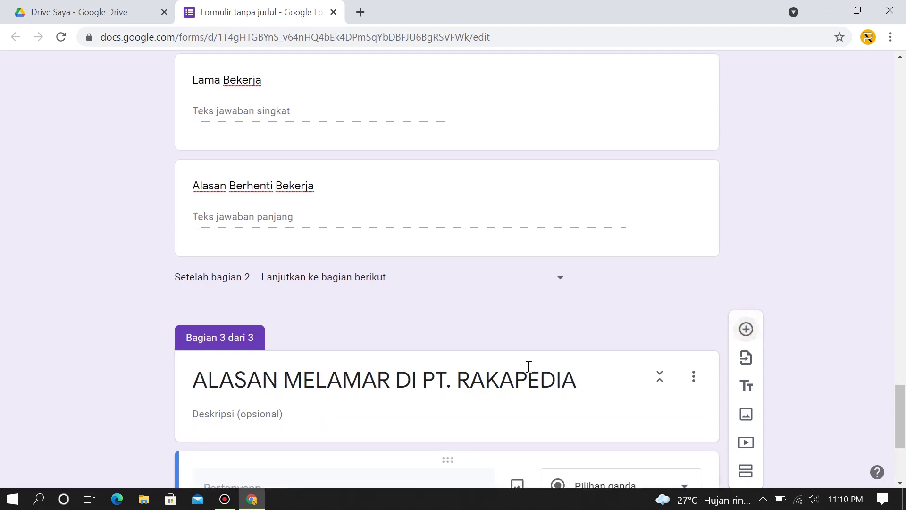
Write the question 'Dari mana anda mendapat informasi tentang lowongan pekerjaan'.
left_click(257, 286)
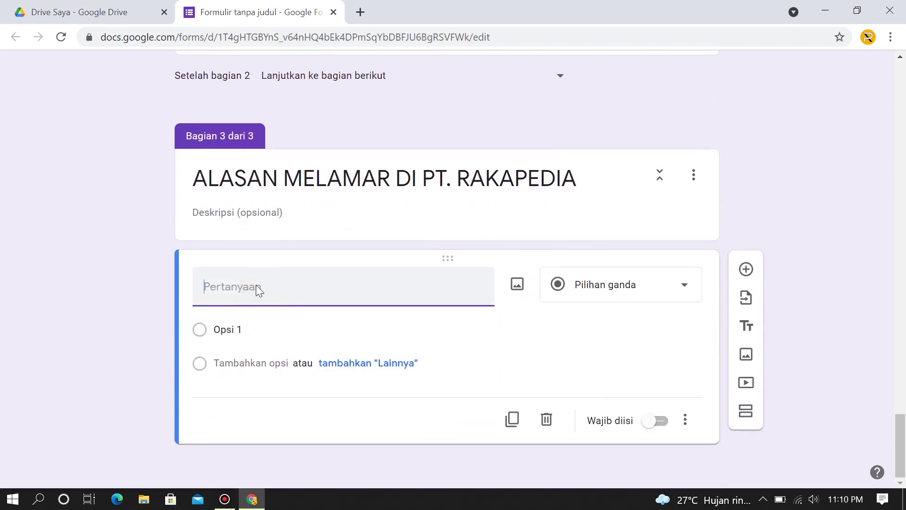
type("d")
key("BackSpace")
type("Dari mana anda menda")
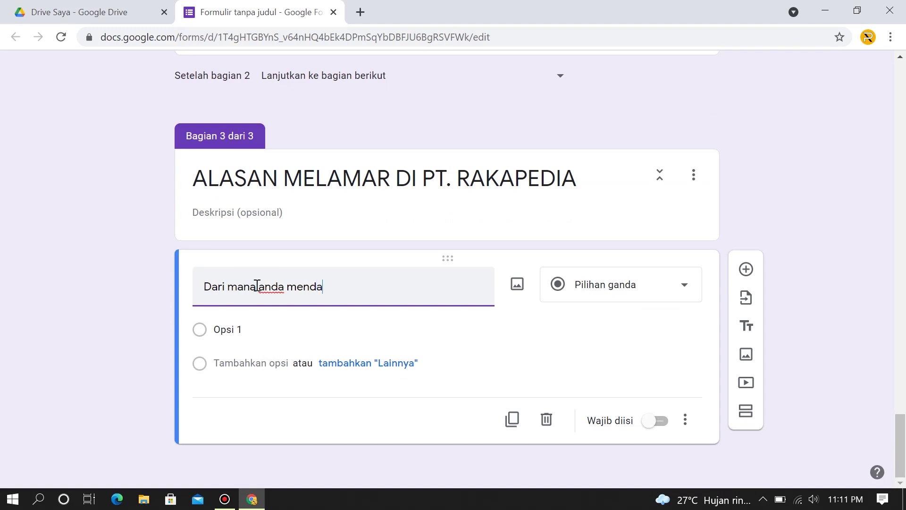
type("pat informasi")
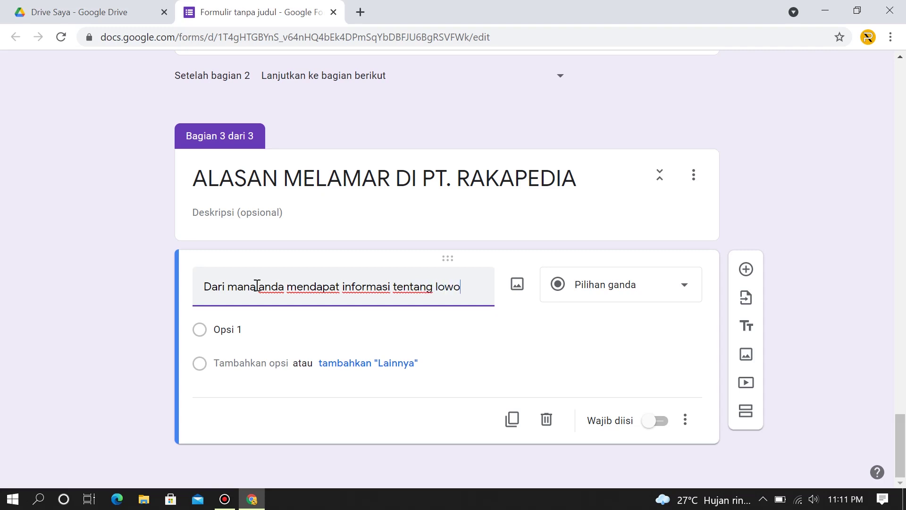
type("tentang lowongan pe")
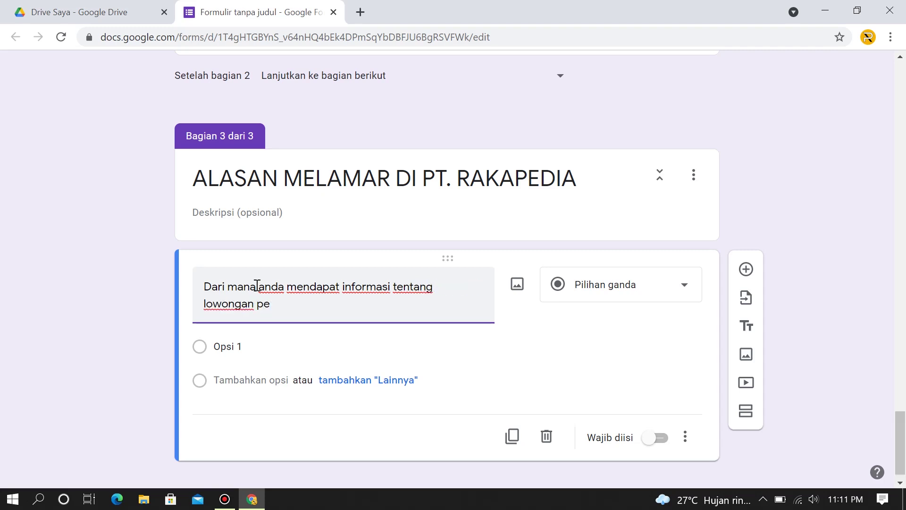
type("kerjaan ini?")
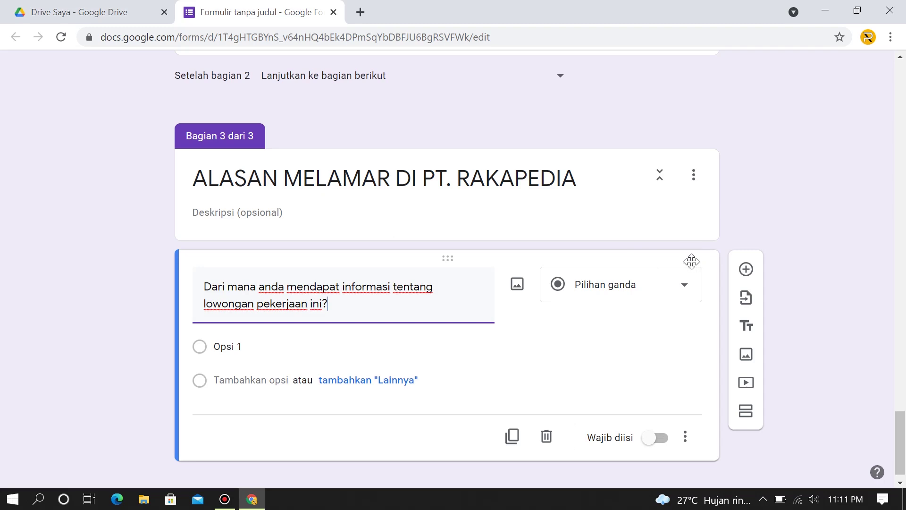
Make the question a required Paragraf question and duplicate it.
left_click(676, 289)
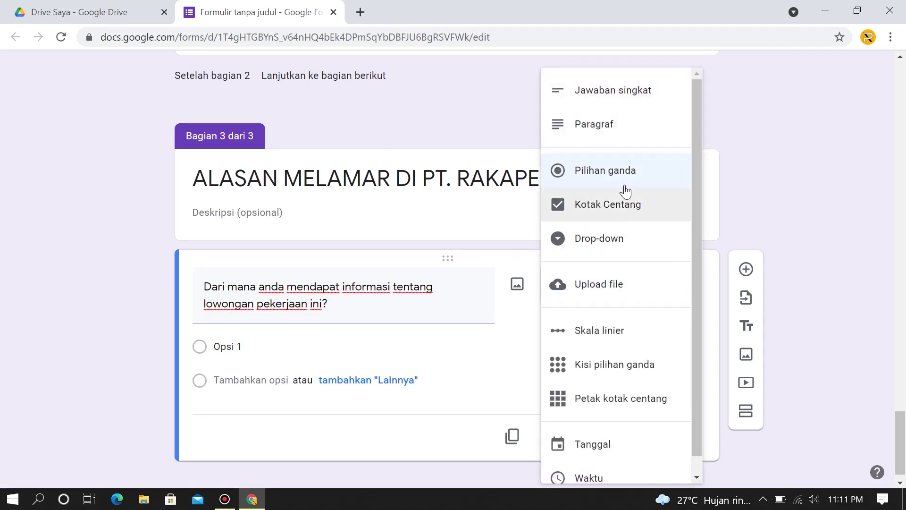
left_click(612, 126)
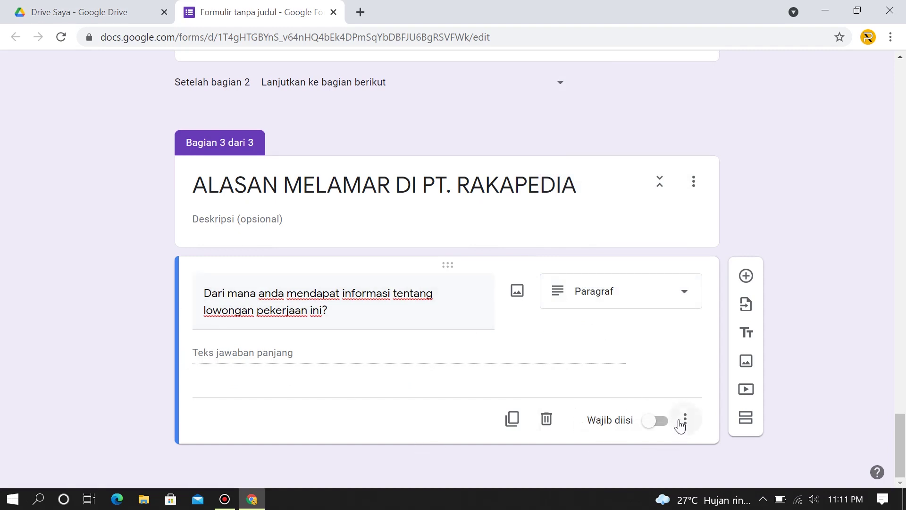
left_click(649, 429)
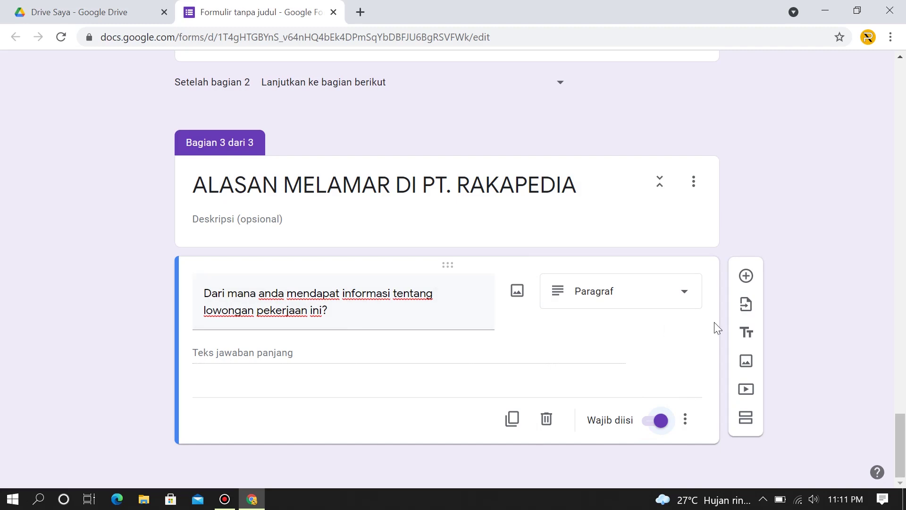
left_click(512, 419)
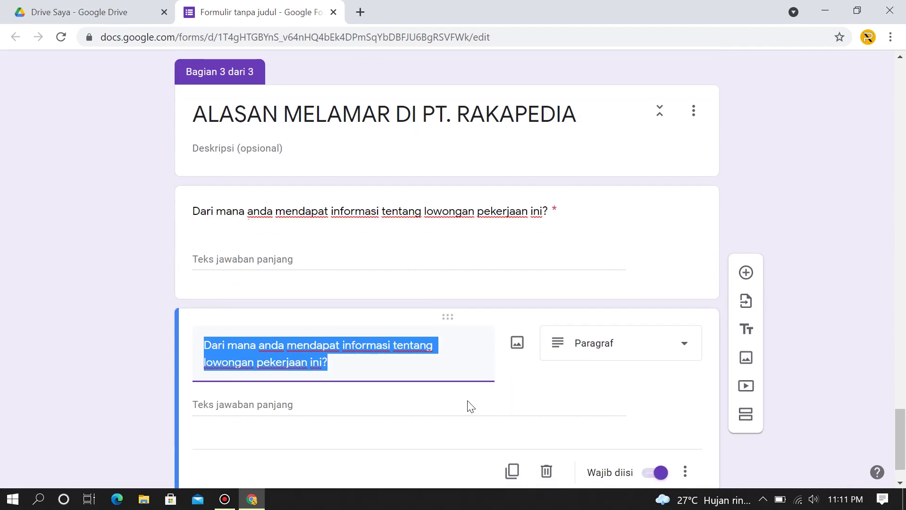
Retitle the copied question 'Apa saja yang anda ketahui tentang perusahaan ini?'.
left_click(330, 311)
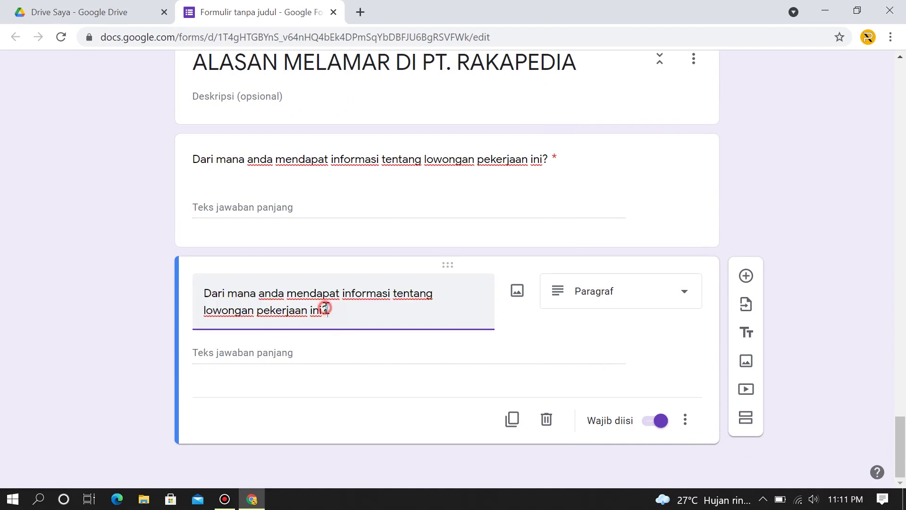
left_click_drag(325, 310, 188, 300)
type("A")
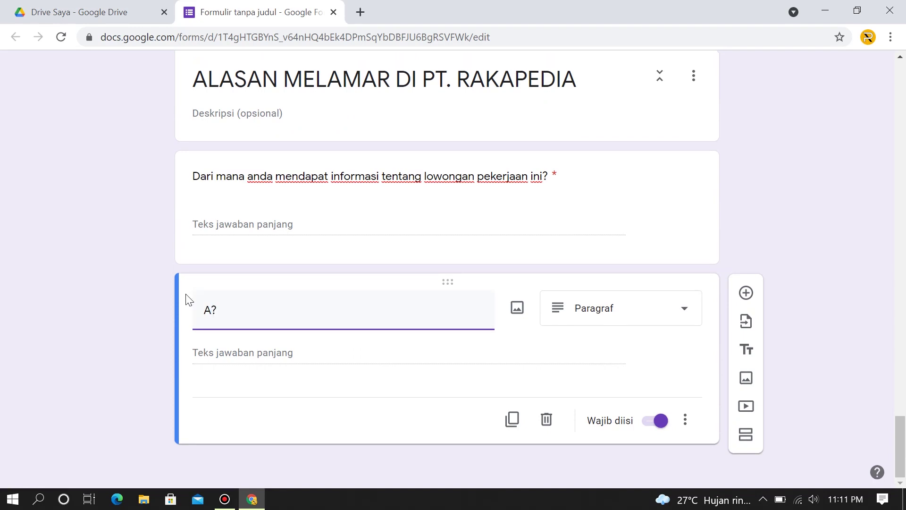
type("pa saja yang")
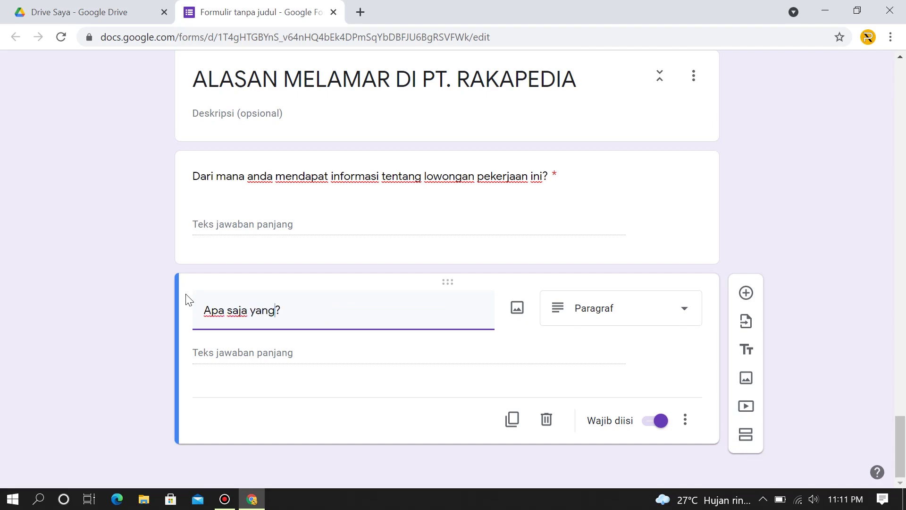
type(" anda ketahui tent")
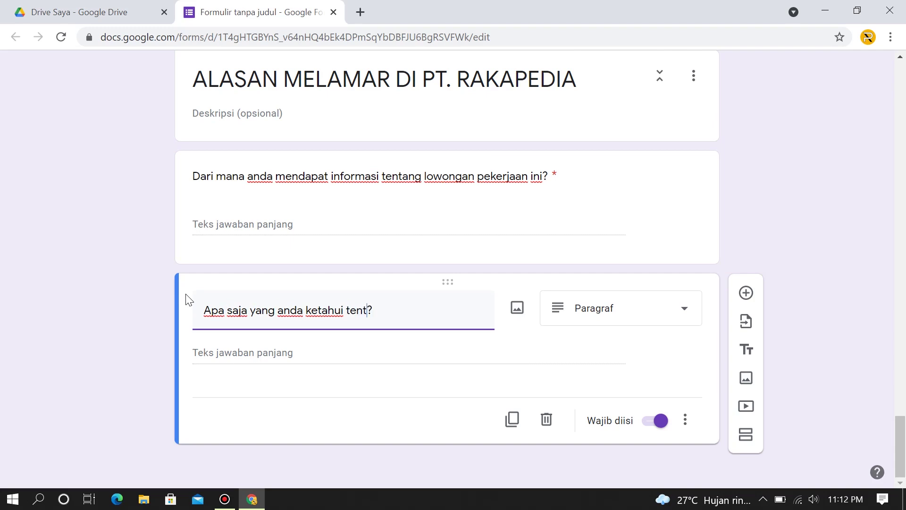
type("ang perus")
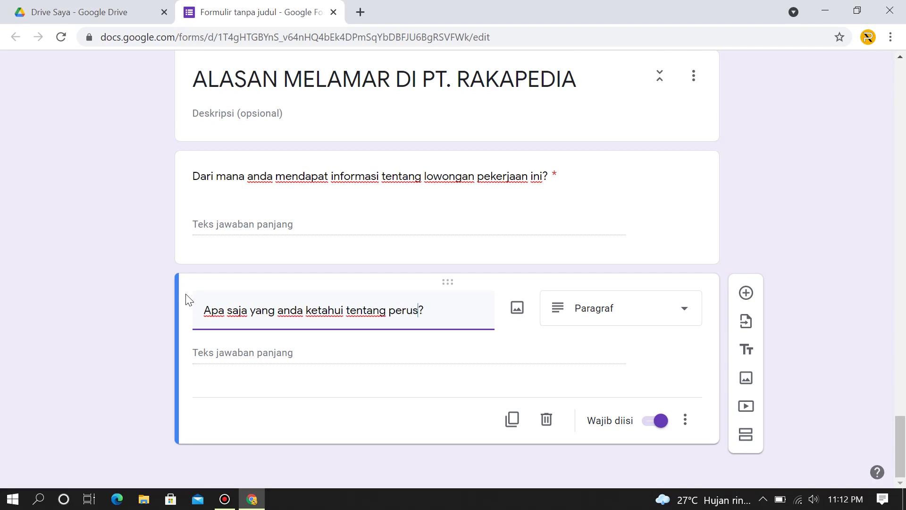
type("ahaan ini")
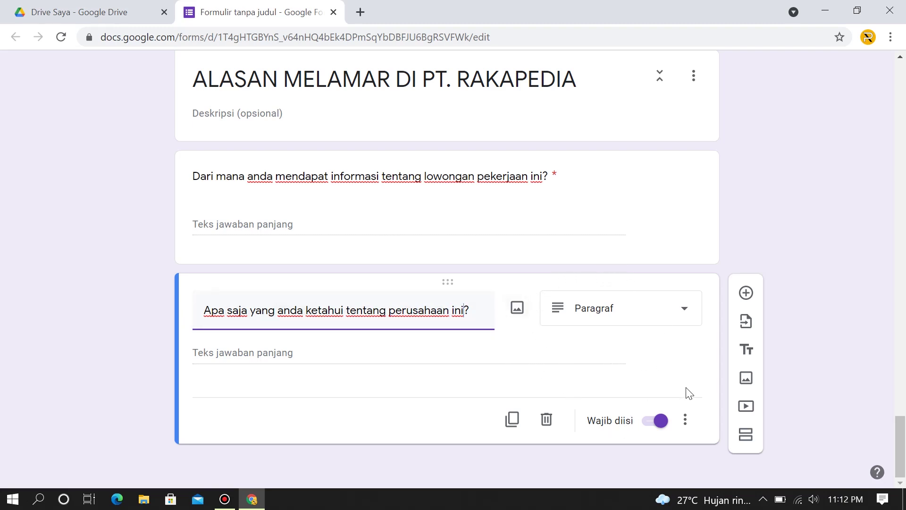
Duplicate it and reword the copy as 'Posisi apa yang anda inginkan di perusahaan ini?'.
left_click(512, 419)
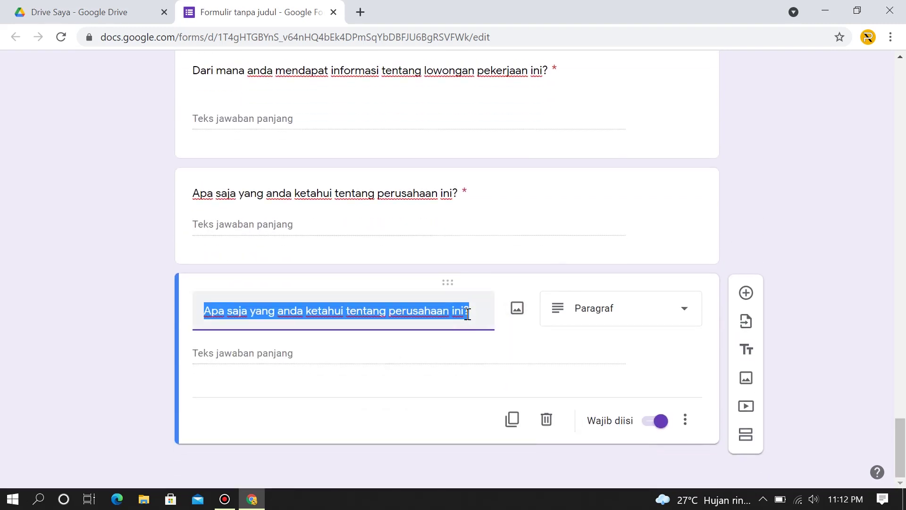
left_click(467, 312)
left_click_drag(463, 311, 168, 312)
key("BackSpace")
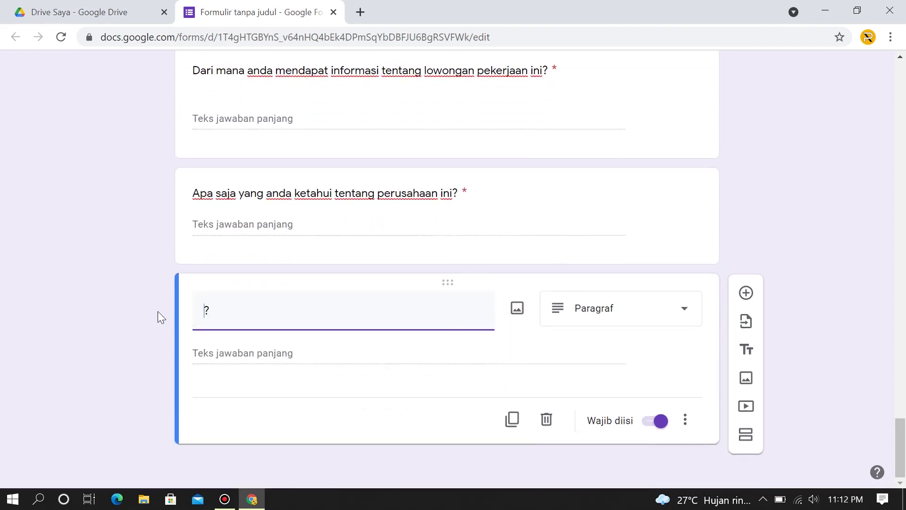
type("Posisi apa ya")
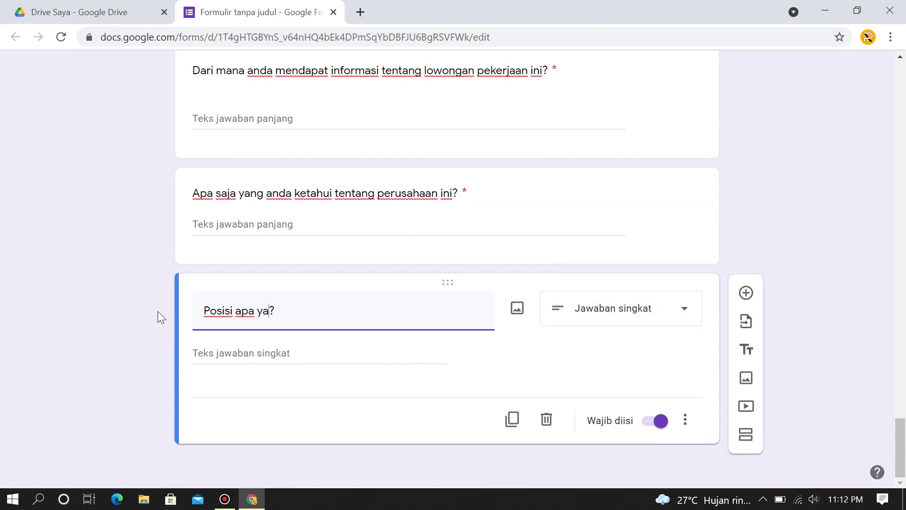
type("ng anfda")
key("BackSpace")
key("BackSpace")
type("da inginkan ")
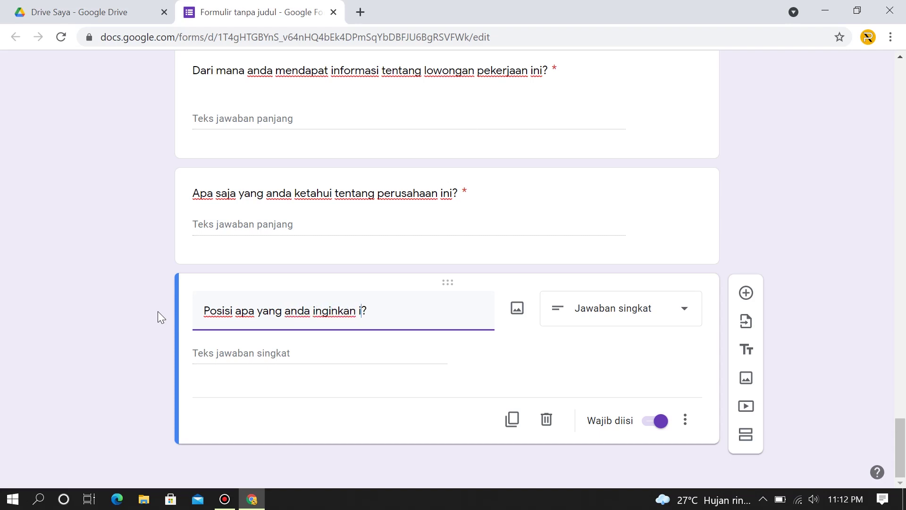
type("di perusa")
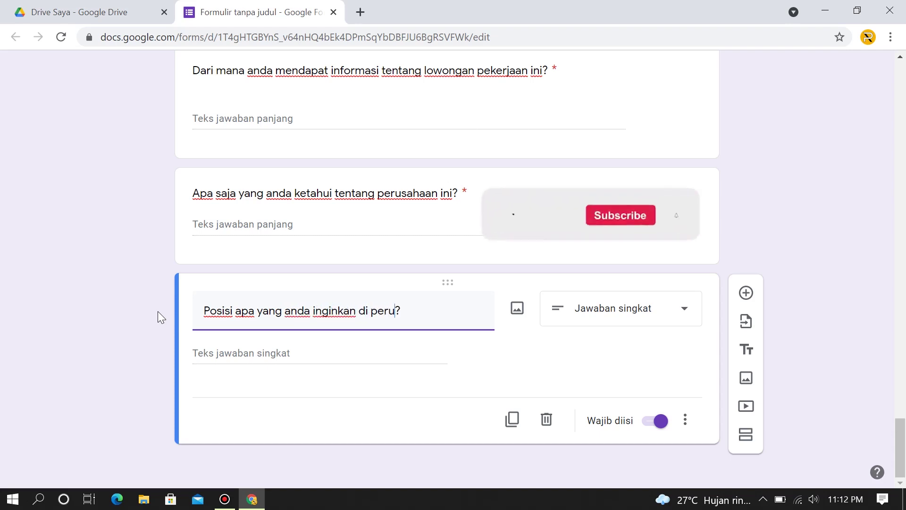
type("haan")
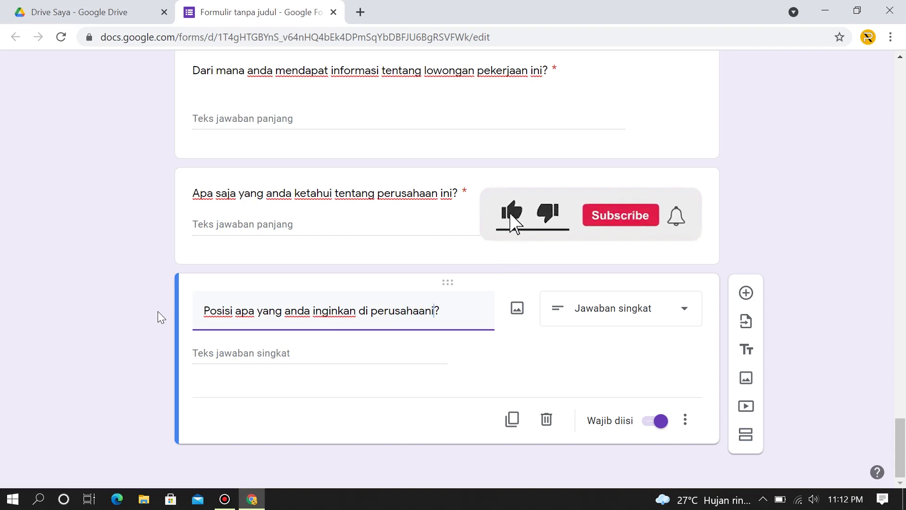
type(" ini")
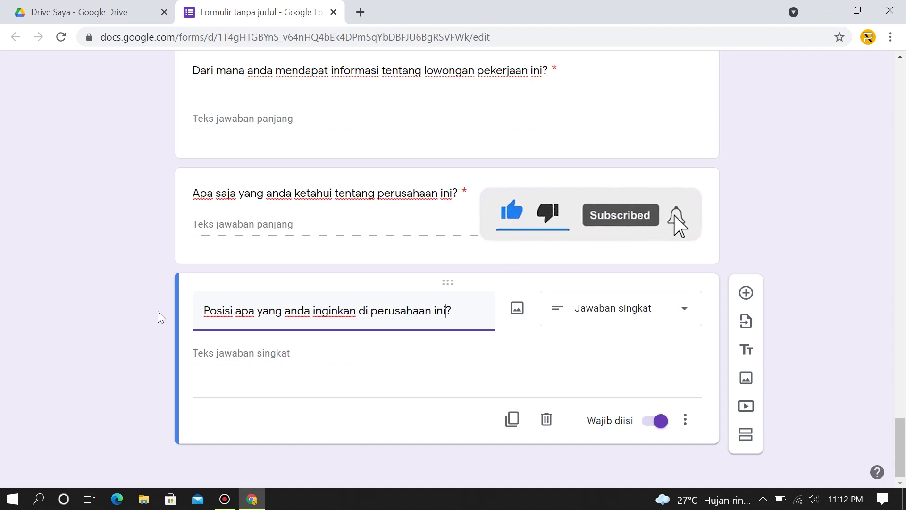
Duplicate the position question and retitle the copy 'Berapa gaji yang anda harapkan?'.
left_click(511, 419)
left_click_drag(446, 310, 173, 310)
type("Berapa ")
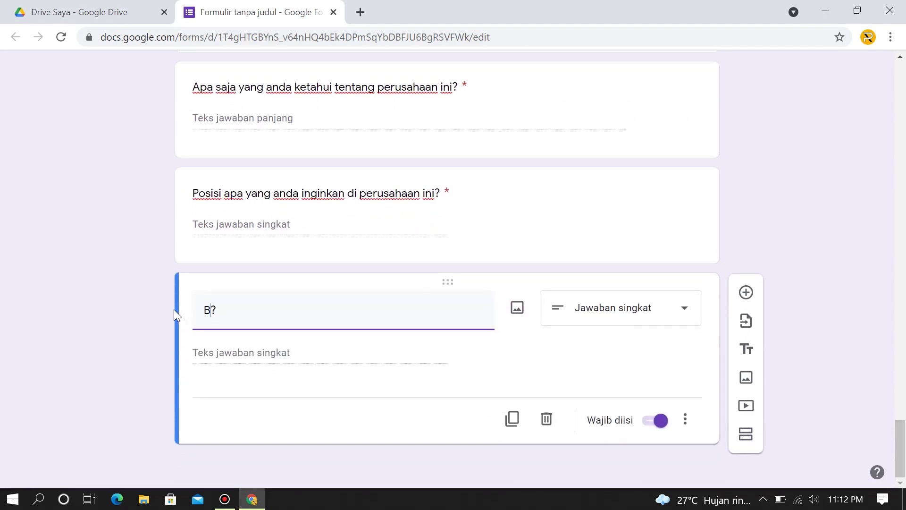
type("gaji yang ")
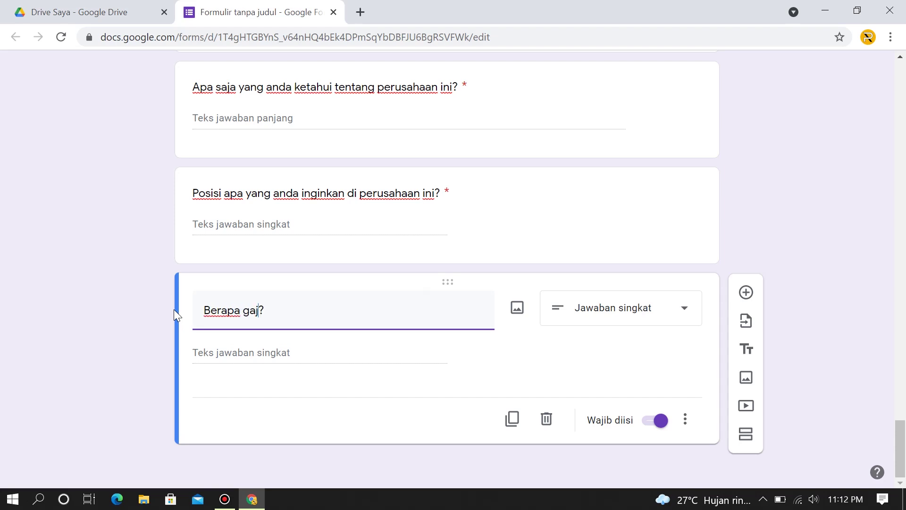
type("anda hara")
type("pkan")
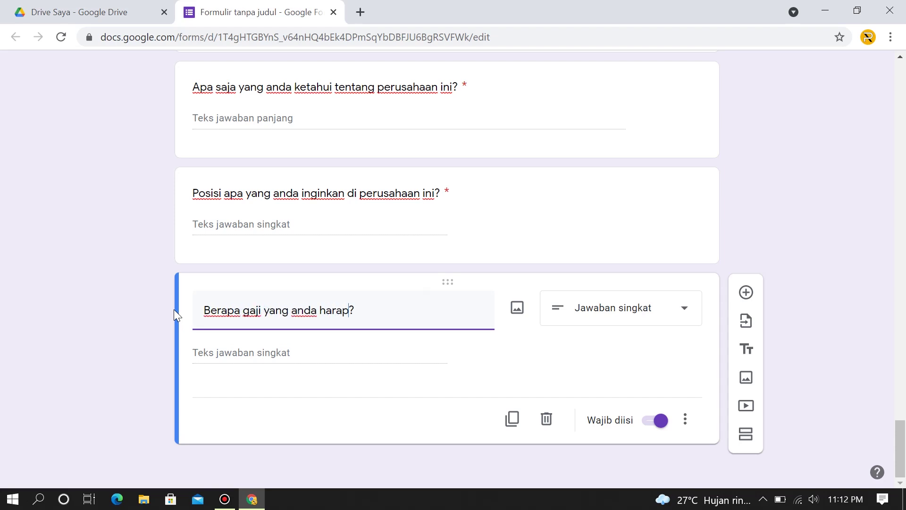
Duplicate the salary question as 'Sebutkan kekurangan anda' with a Paragraf answer type.
left_click(513, 420)
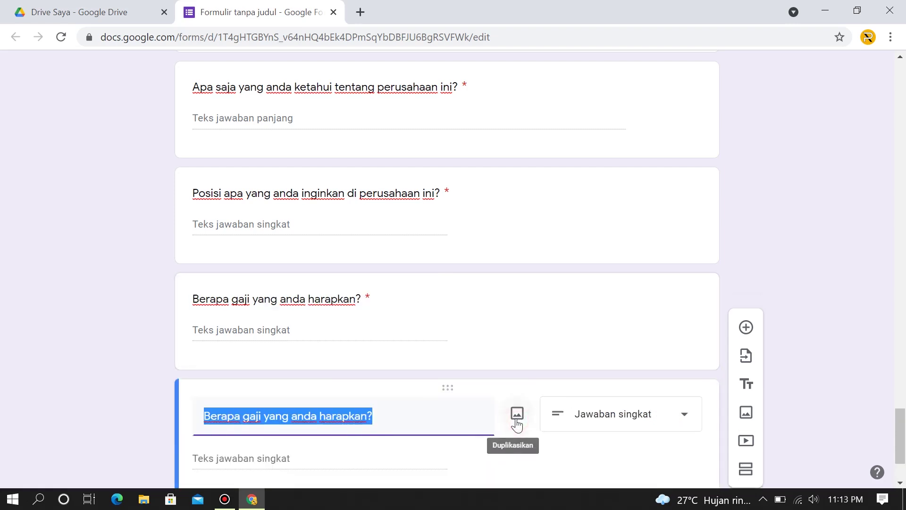
type("Se")
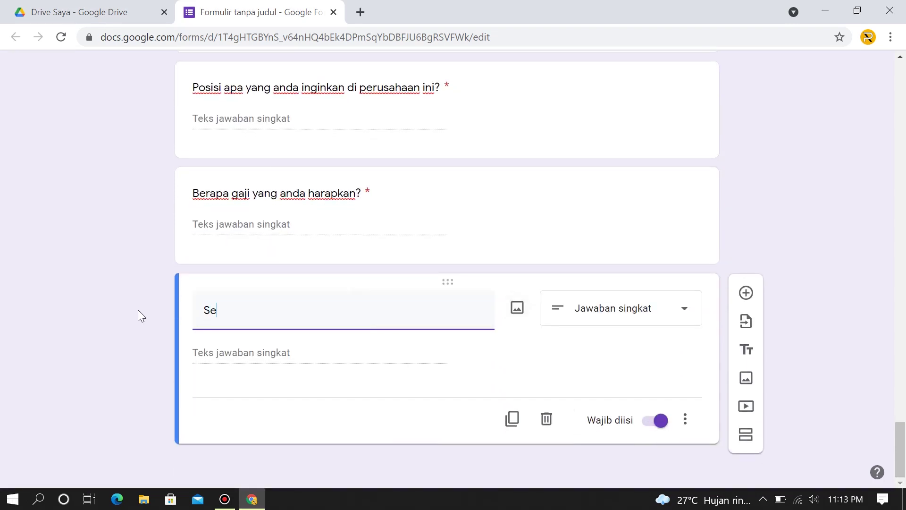
type("butkan kekura")
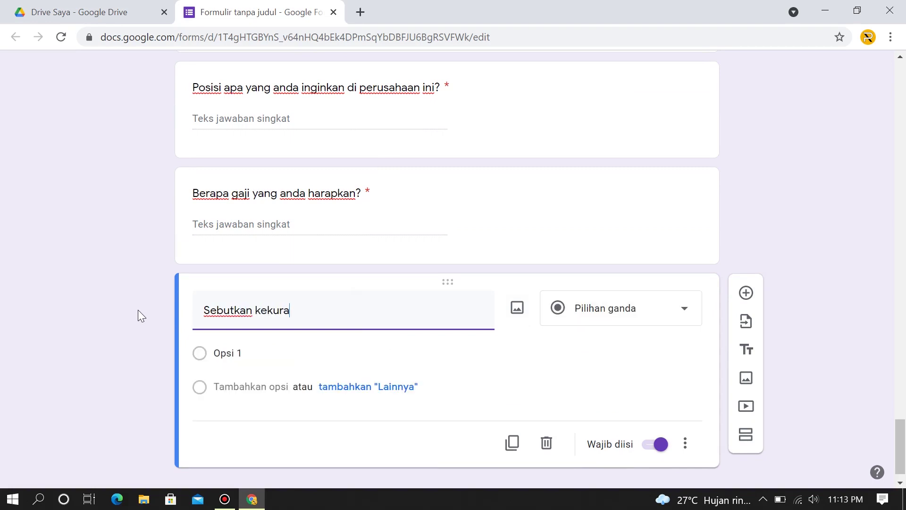
type("ngan anda")
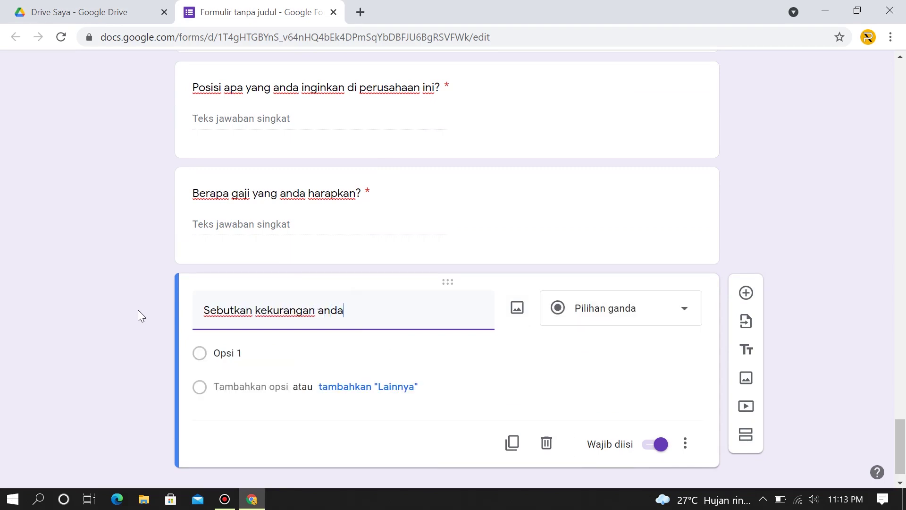
left_click(614, 314)
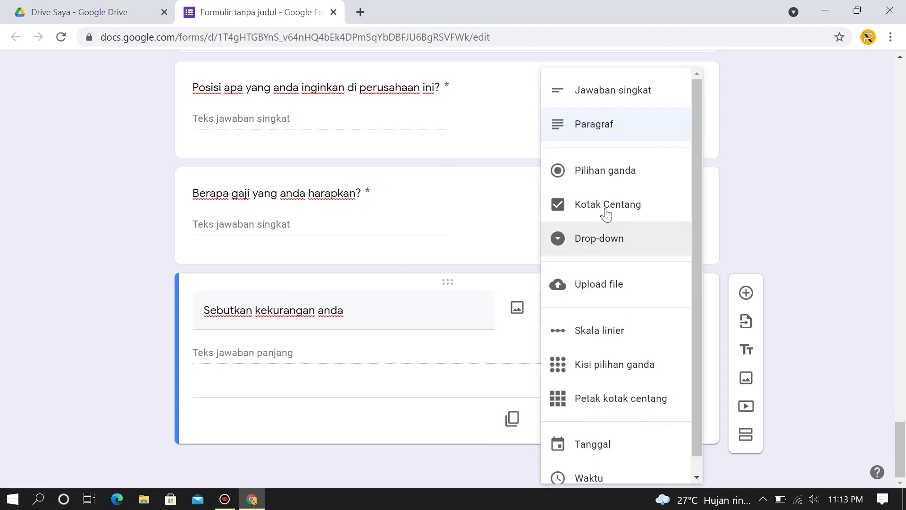
left_click(608, 131)
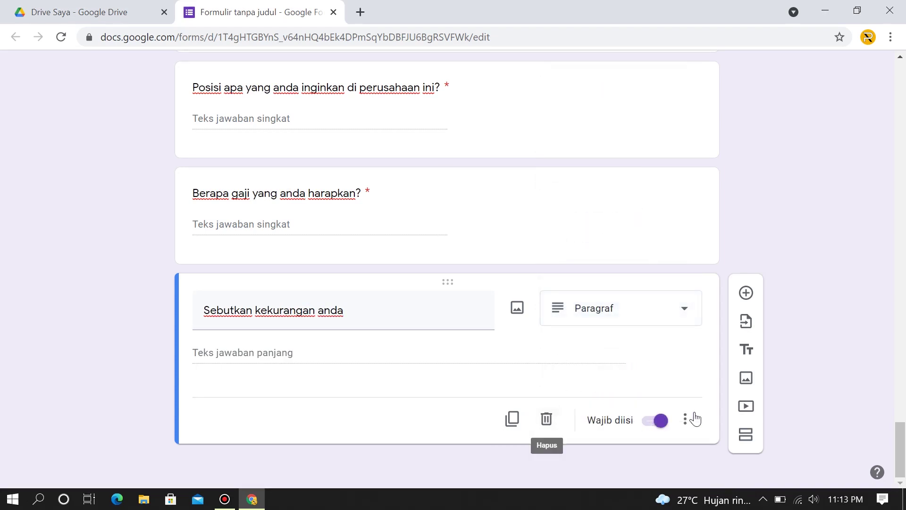
Duplicate it as the strengths question 'Sebutkan kelebihan anda', then duplicate that once more.
left_click(514, 420)
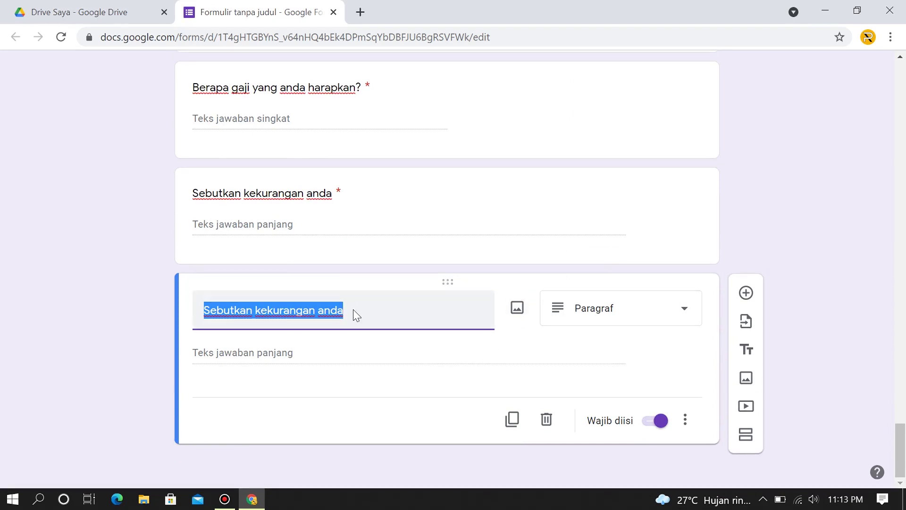
type("Sebut")
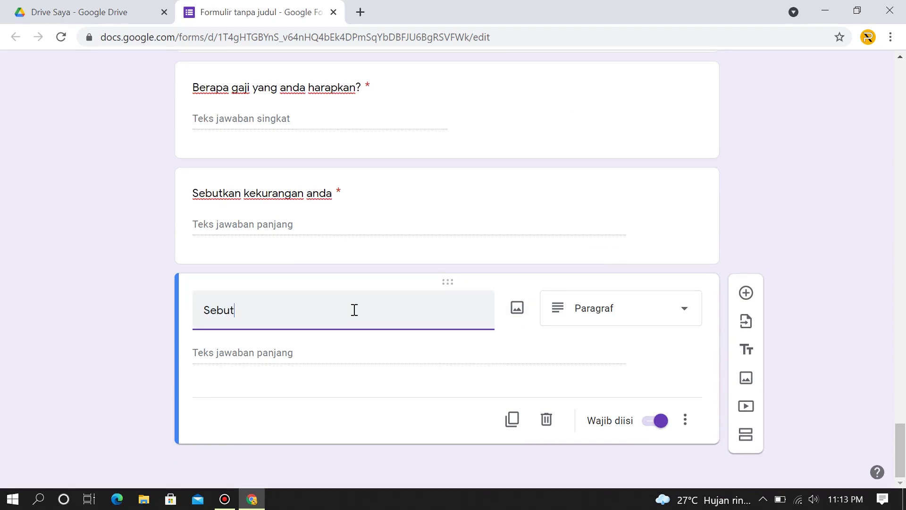
type("kan kelebihan anda")
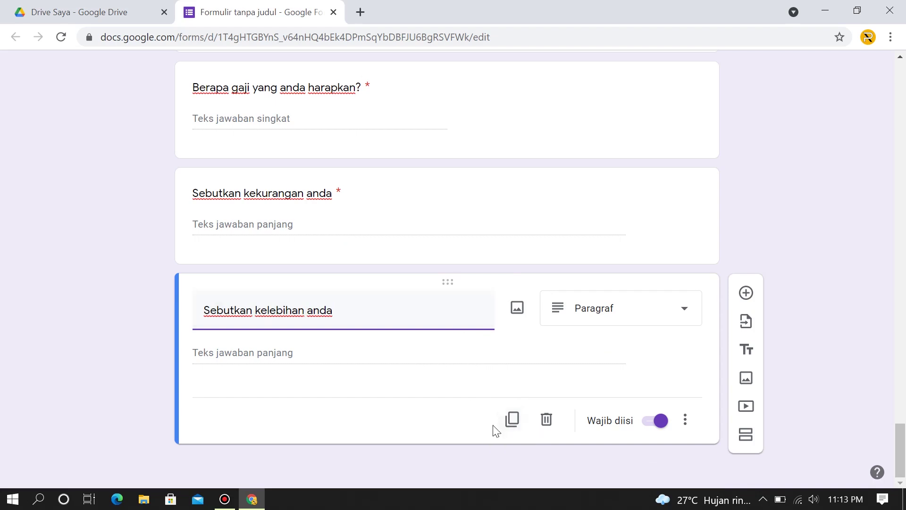
left_click(513, 419)
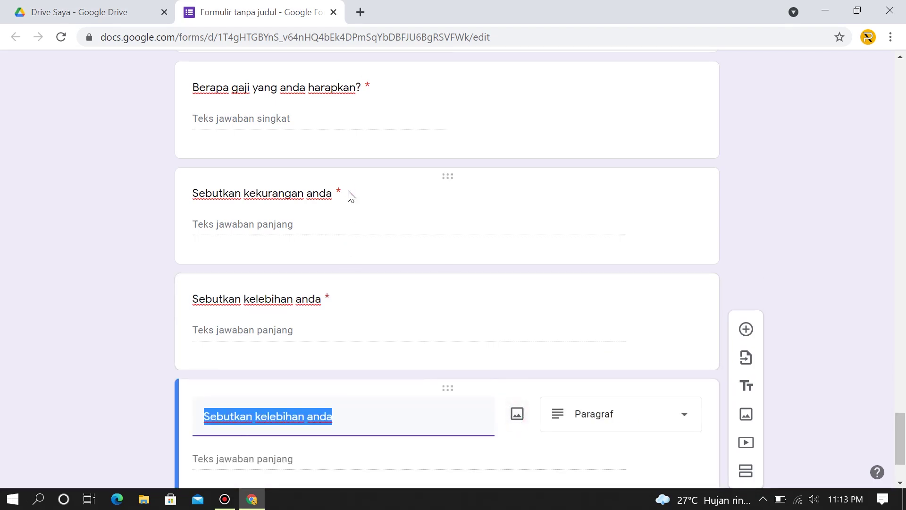
Add an exclamation mark to the end of the weaknesses and strengths question titles.
left_click(351, 196)
left_click(362, 201)
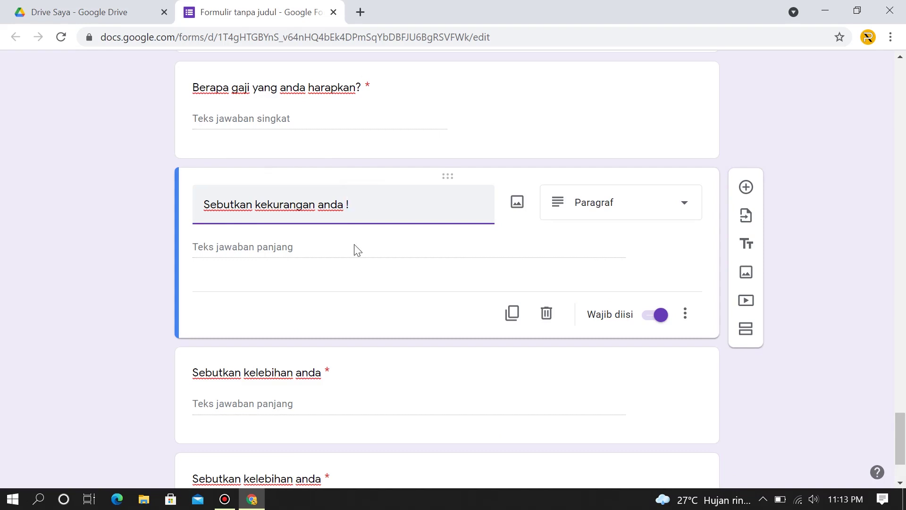
left_click(333, 359)
left_click(355, 312)
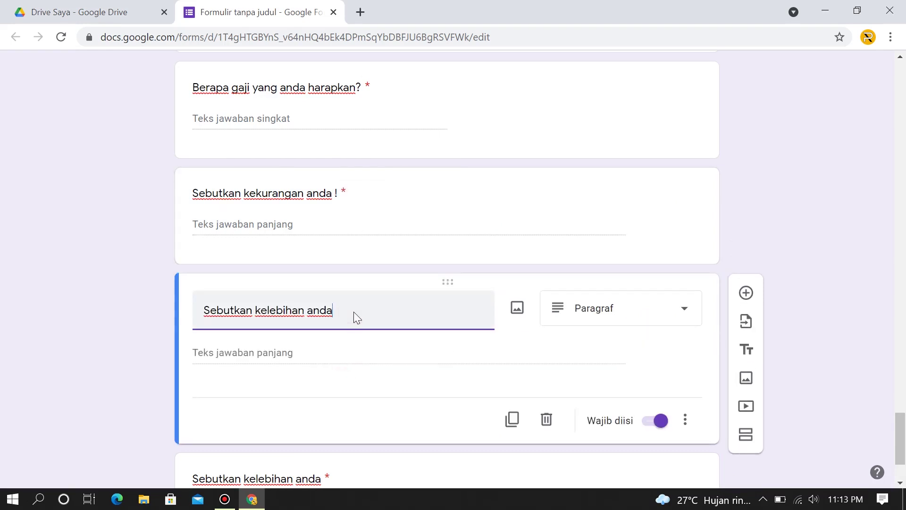
Retitle the last duplicated question 'Kenapa kami harus memilih anda?'.
scroll(355, 311, "down", 2)
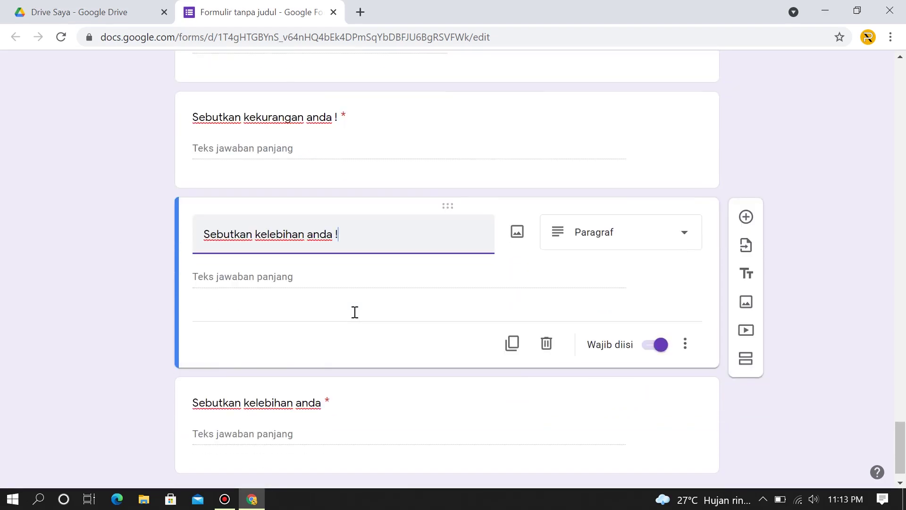
left_click(387, 381)
key("BackSpace")
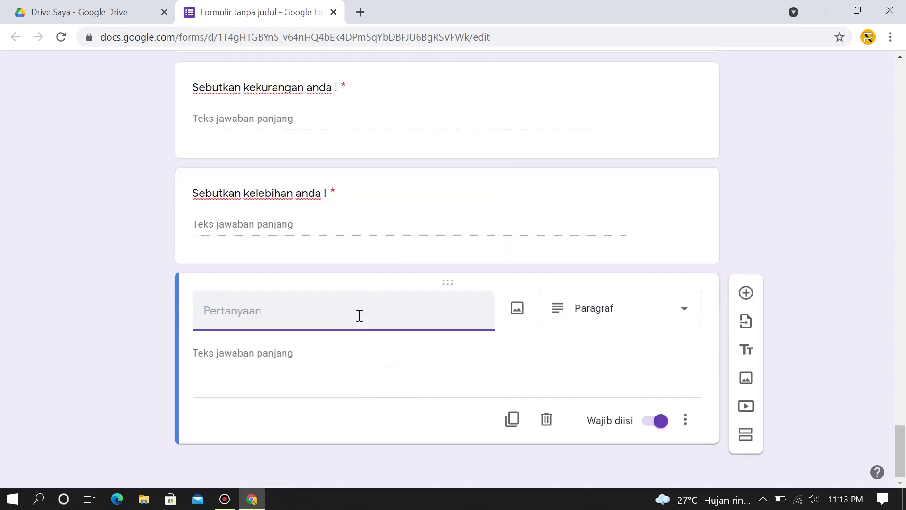
type("Kenapa kami har")
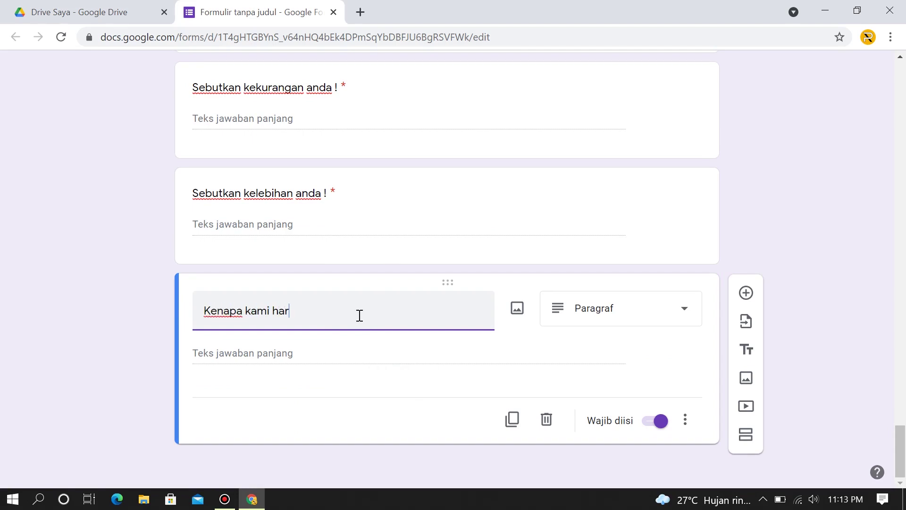
type("us memilih anda?")
Scroll through the finished form to check it, then open the Pratinjau preview.
scroll(504, 324, "up", 15)
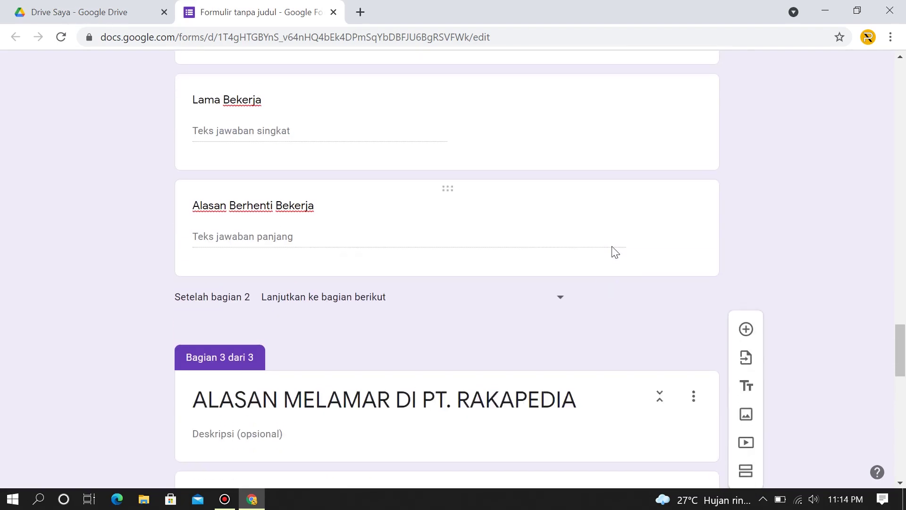
scroll(612, 250, "down", 20)
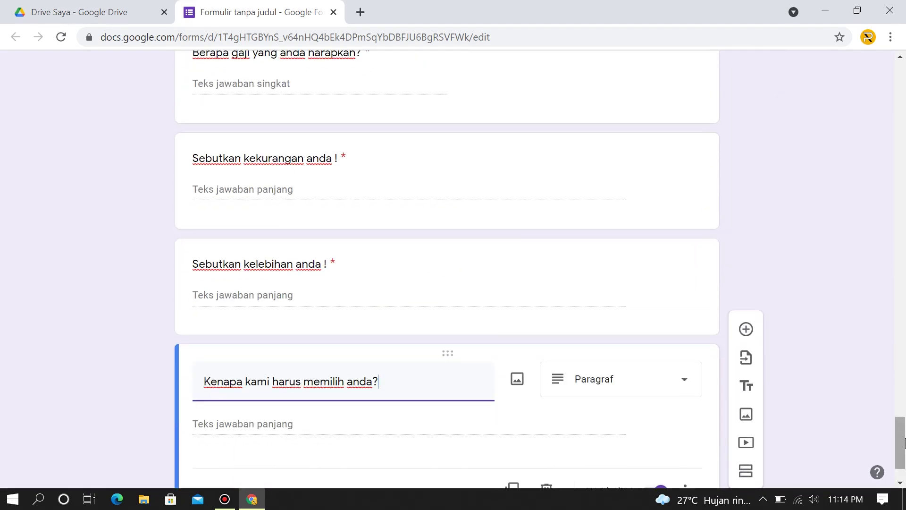
scroll(901, 416, "up", 2)
left_click_drag(903, 432, 904, 77)
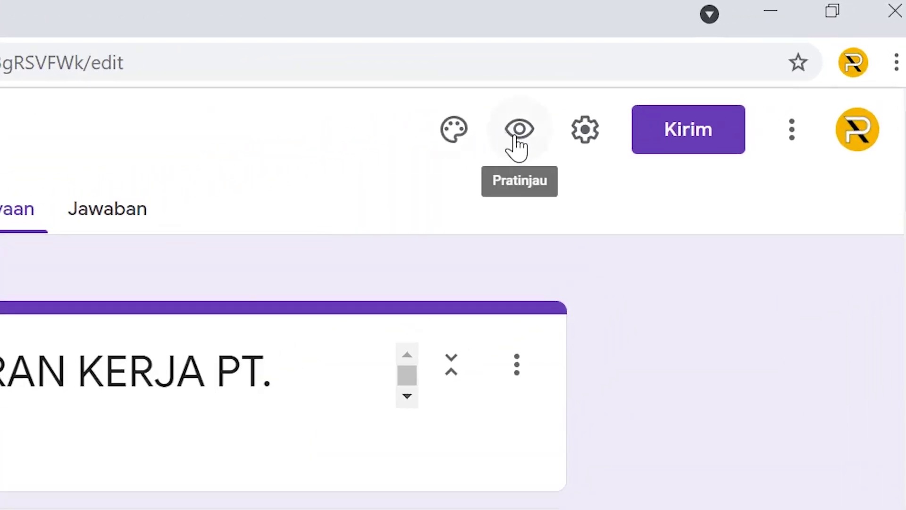
left_click(516, 138)
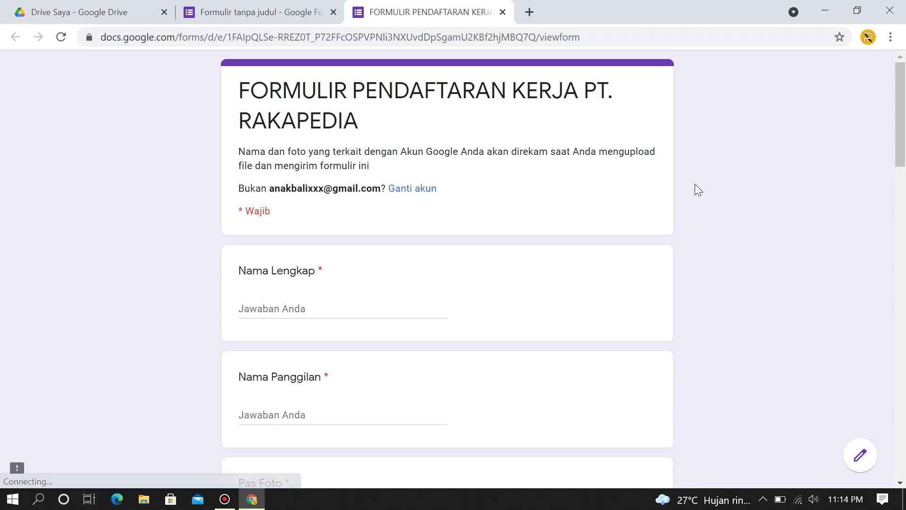
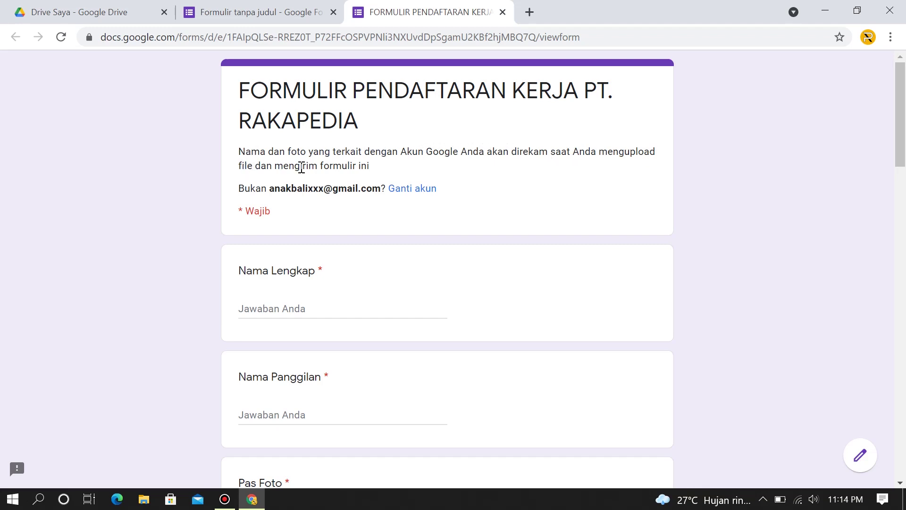
Scroll through the FORMULIR PENDAFTARAN preview to review the questions.
scroll(444, 214, "down", 4)
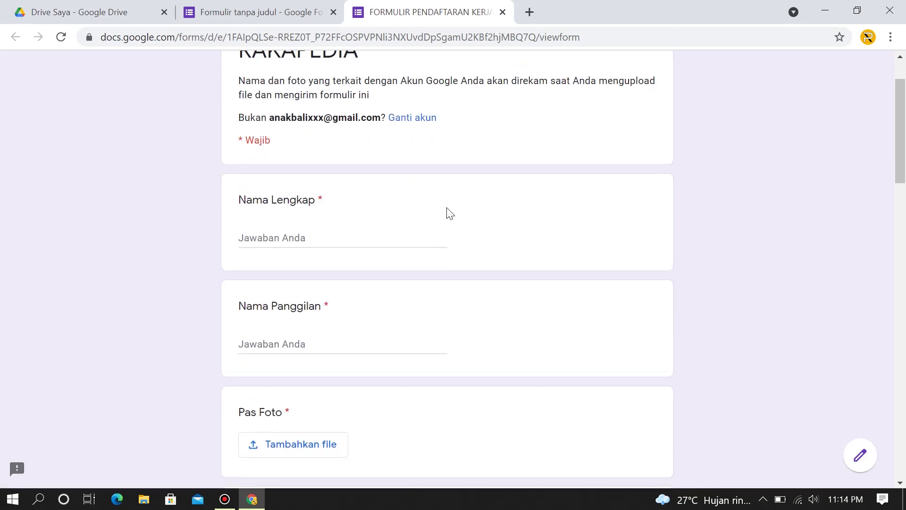
scroll(449, 213, "up", 1)
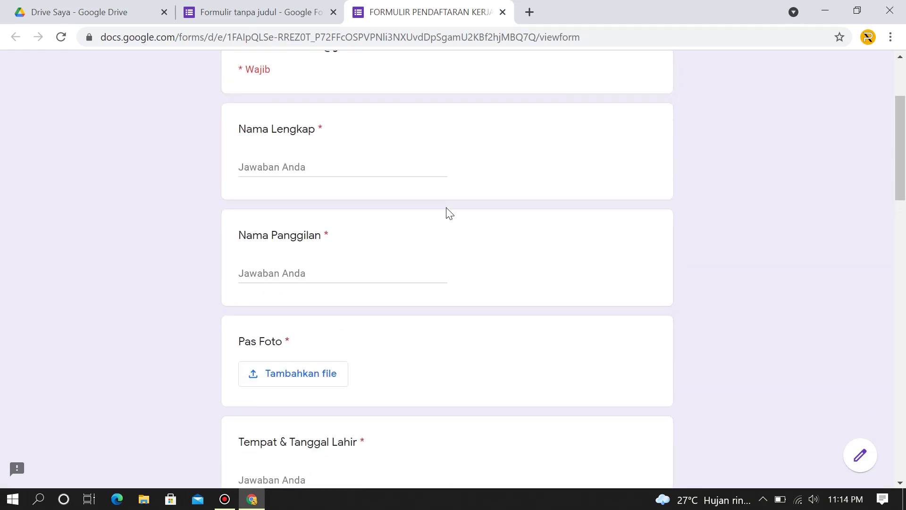
scroll(449, 213, "down", 2)
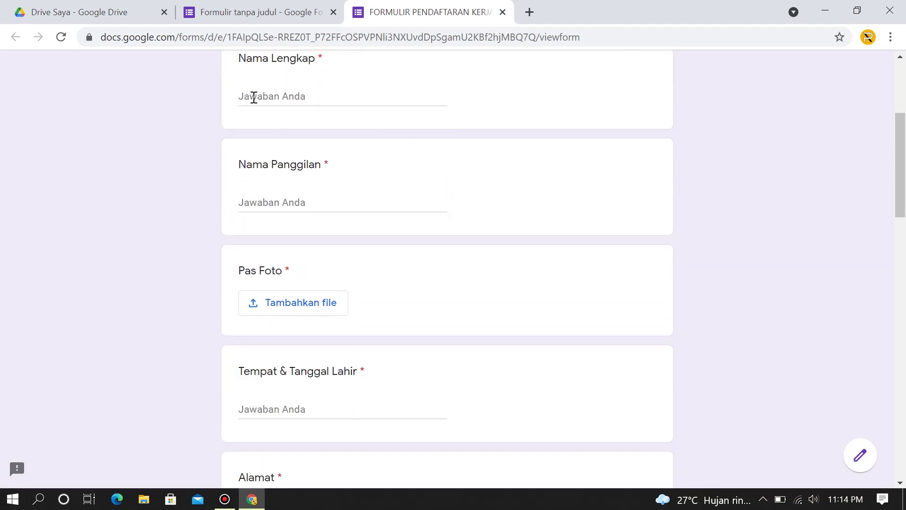
scroll(313, 125, "down", 2)
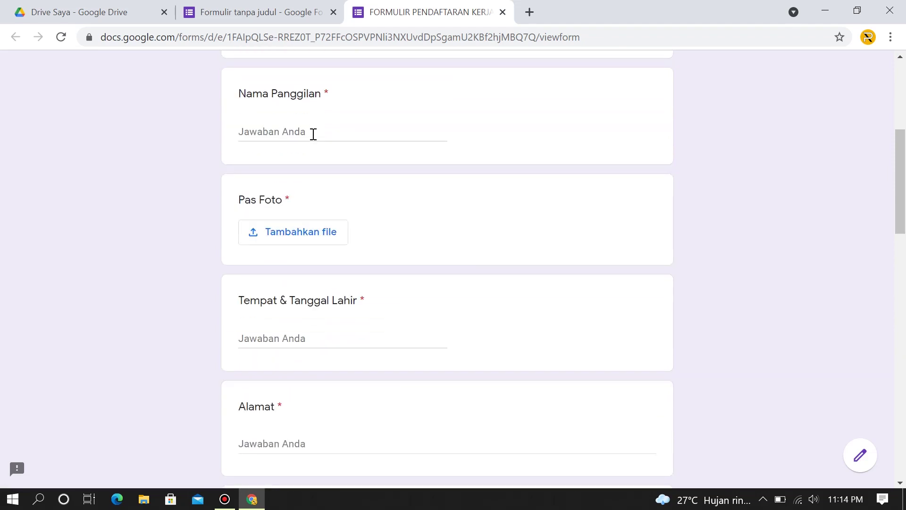
scroll(313, 137, "down", 4)
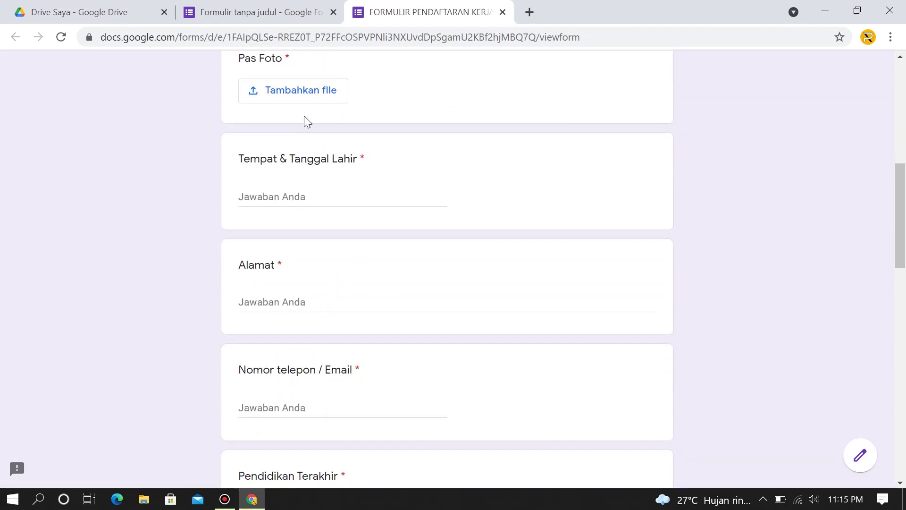
scroll(304, 117, "down", 4)
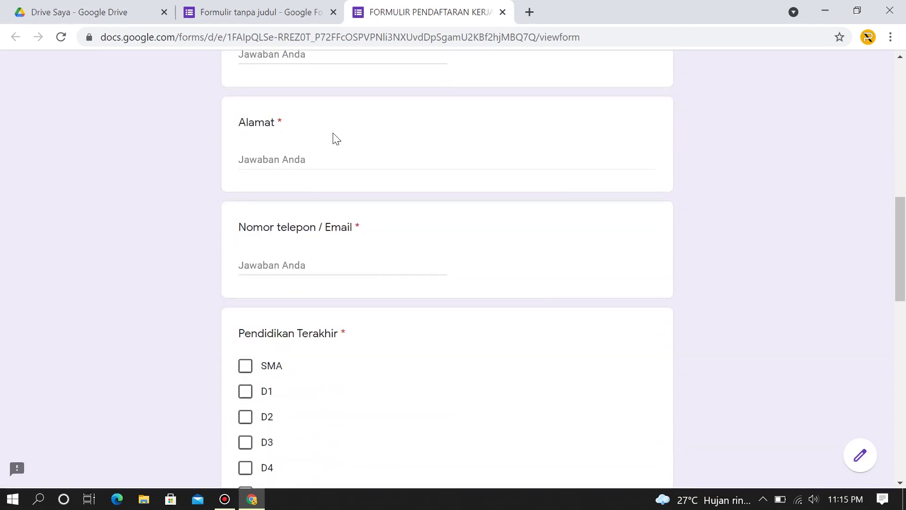
scroll(336, 138, "down", 15)
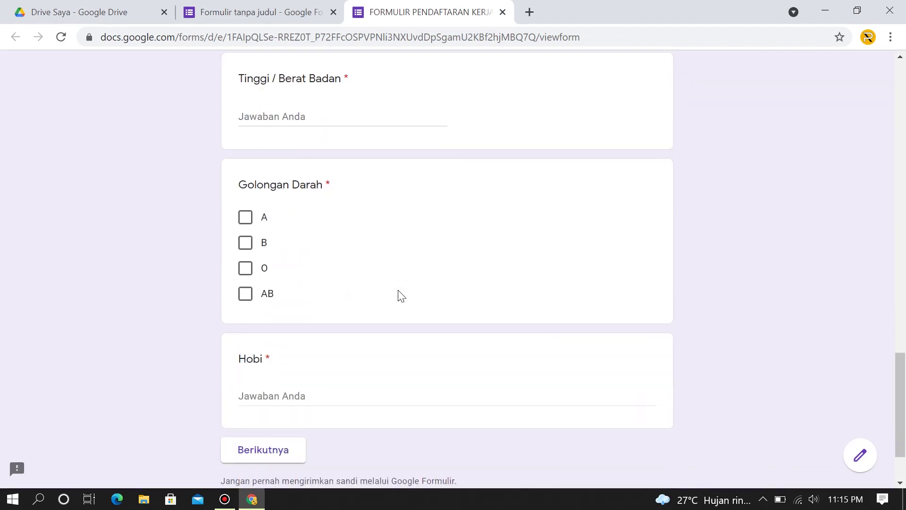
scroll(401, 296, "down", 2)
scroll(612, 212, "up", 18)
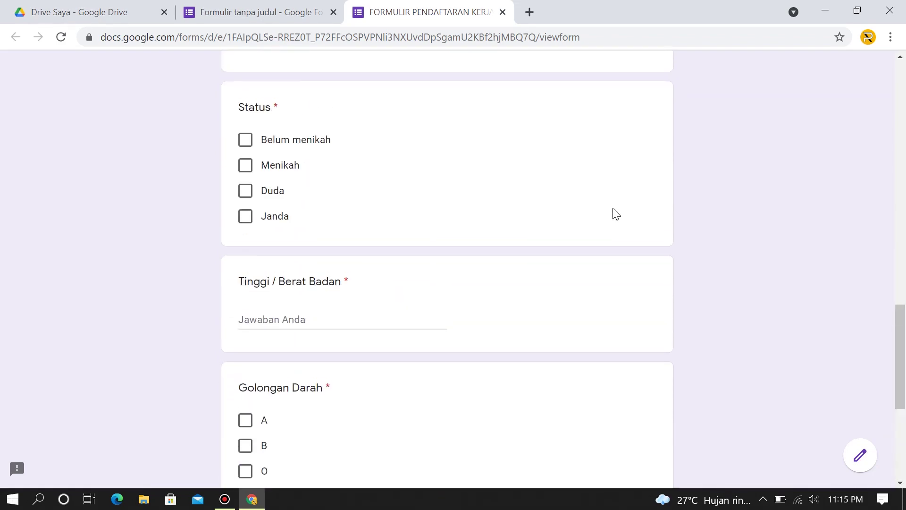
Glance at the editor tab, then return to the preview and keep scrolling.
left_click(222, 5)
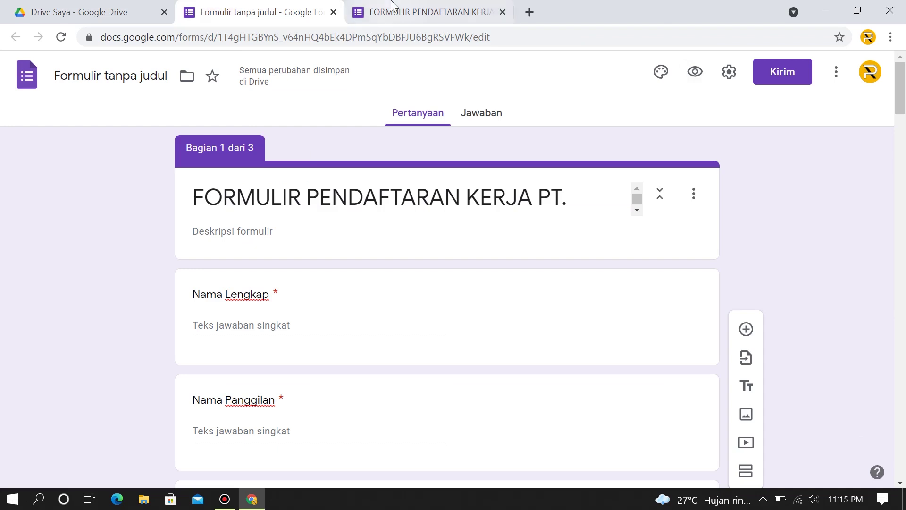
key("ctrl+Tab")
scroll(451, 263, "down", 5)
scroll(452, 263, "down", 13)
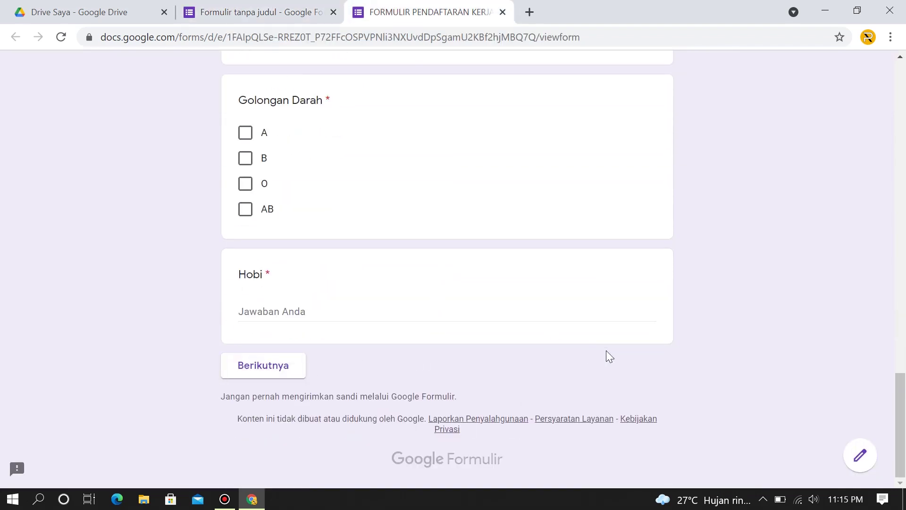
scroll(514, 333, "up", 20)
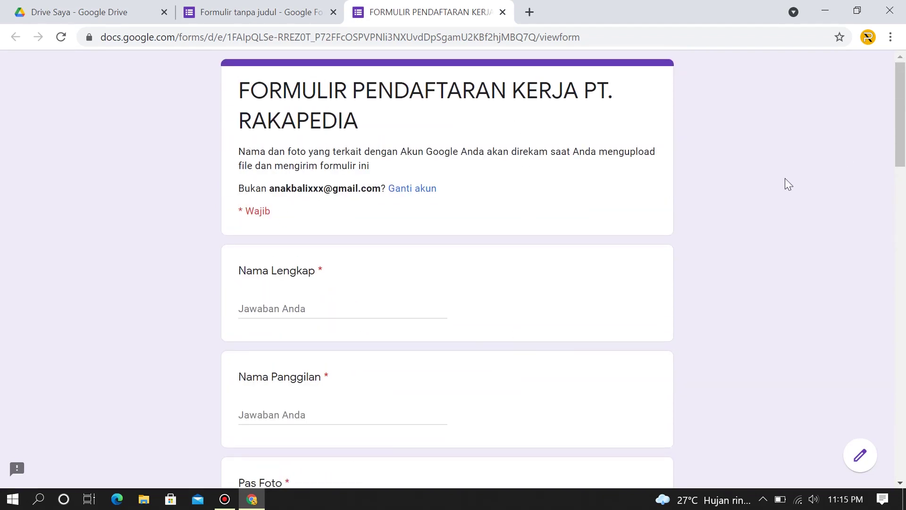
scroll(493, 60, "down", 2)
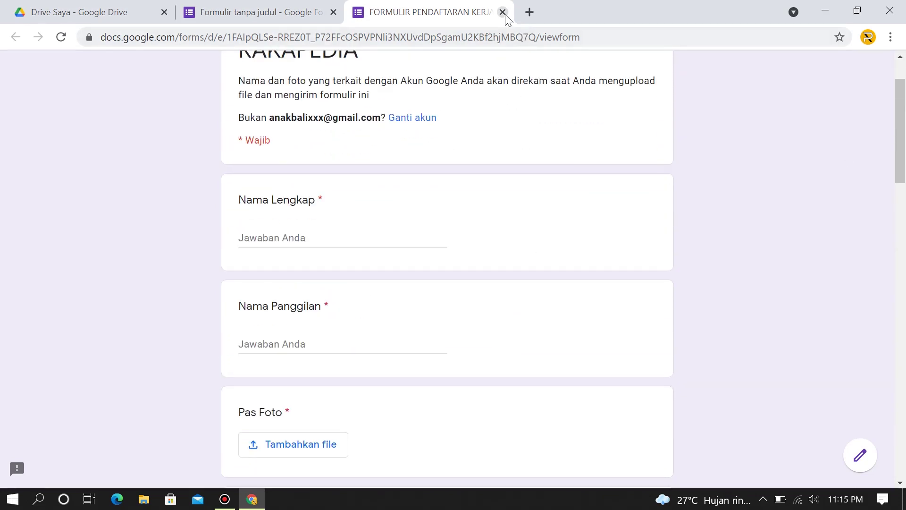
Close the preview tab and scroll through the three-section form in the editor.
left_click(502, 12)
scroll(547, 202, "down", 1)
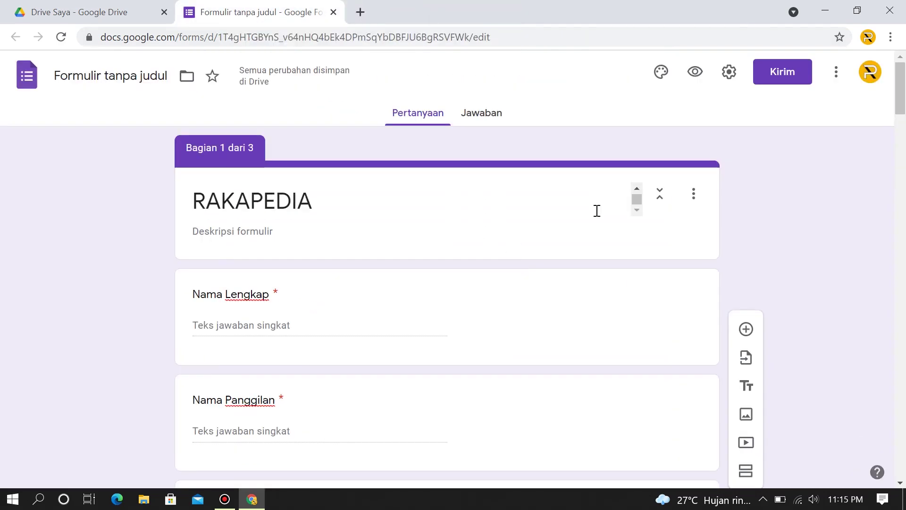
scroll(585, 206, "up", 1)
scroll(858, 181, "down", 1)
scroll(858, 181, "down", 15)
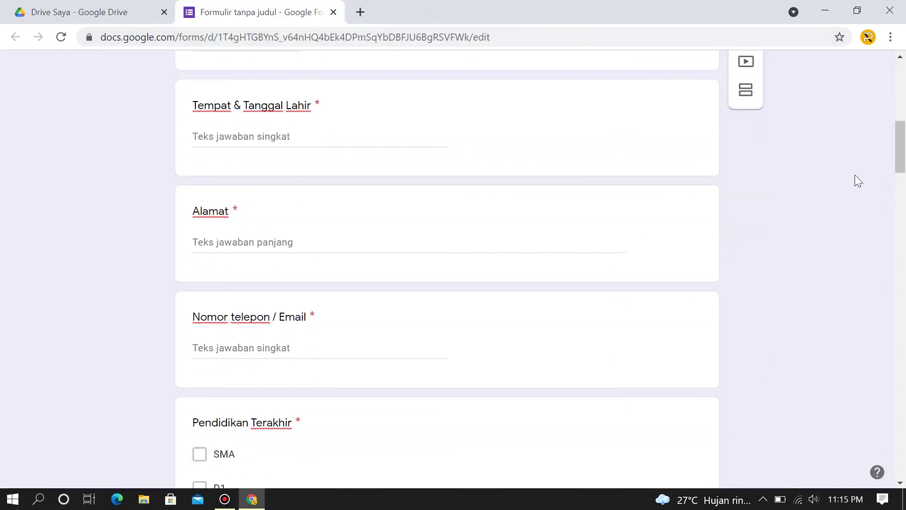
scroll(857, 181, "up", 16)
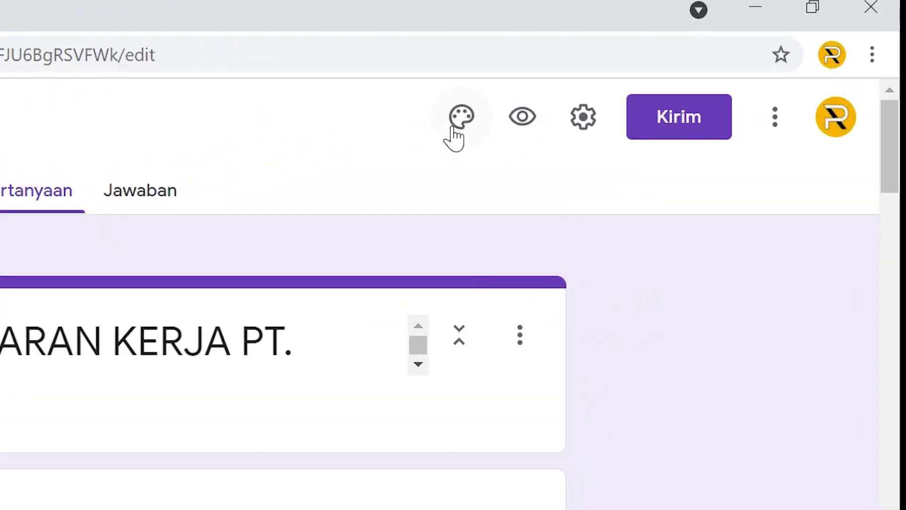
Upload the banner image as the form header, cropping it tighter around the banner.
left_click(459, 118)
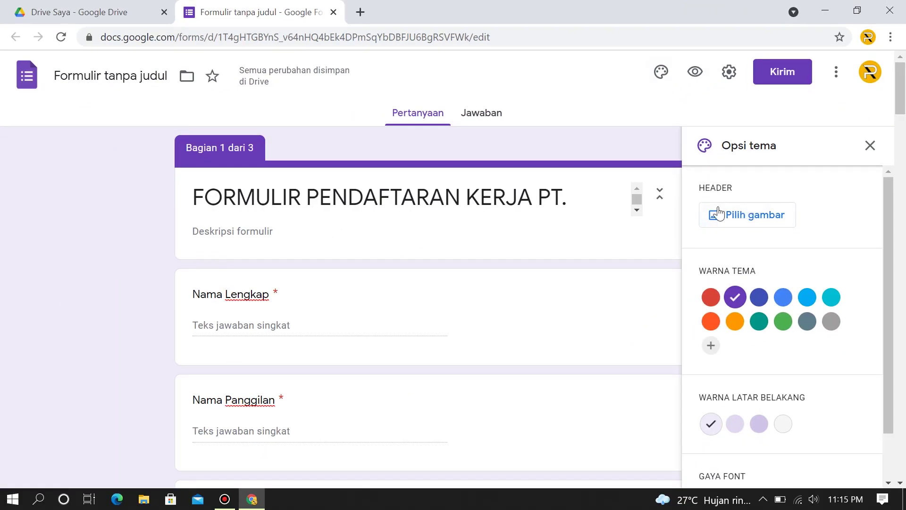
left_click(752, 214)
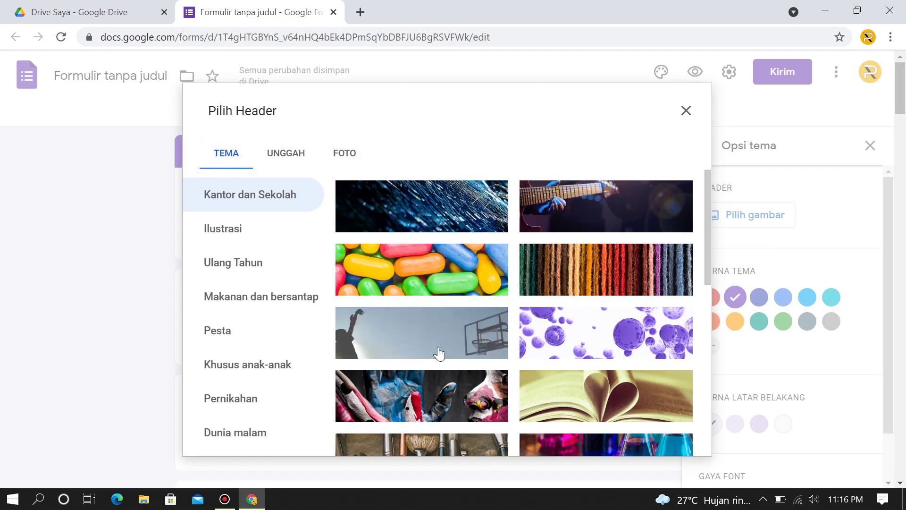
left_click(286, 158)
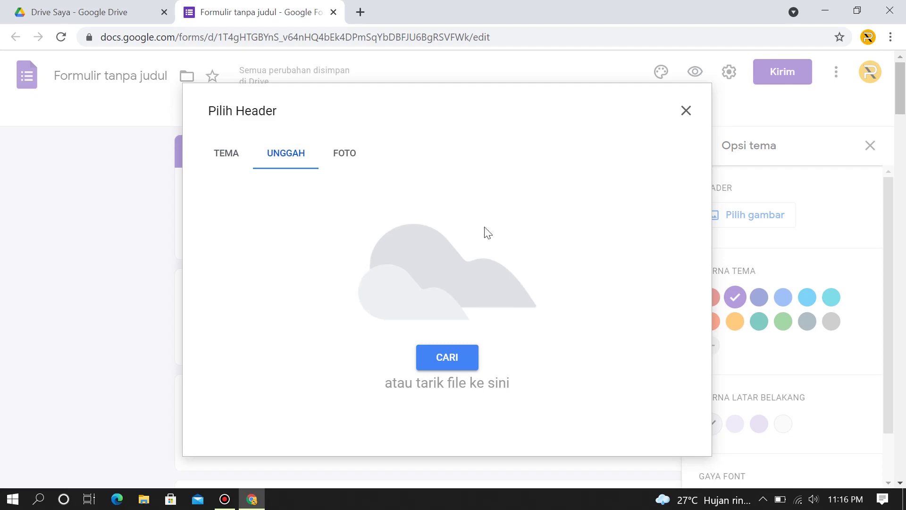
left_click(447, 363)
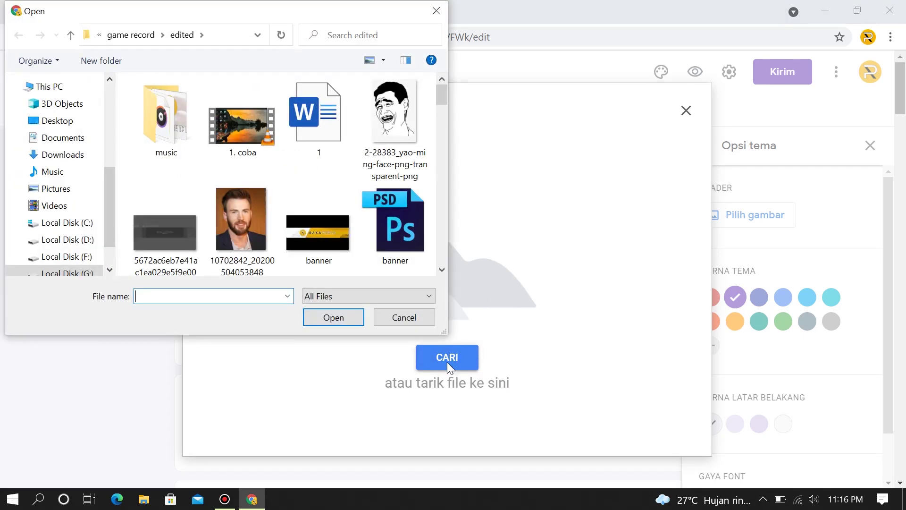
double_click(310, 228)
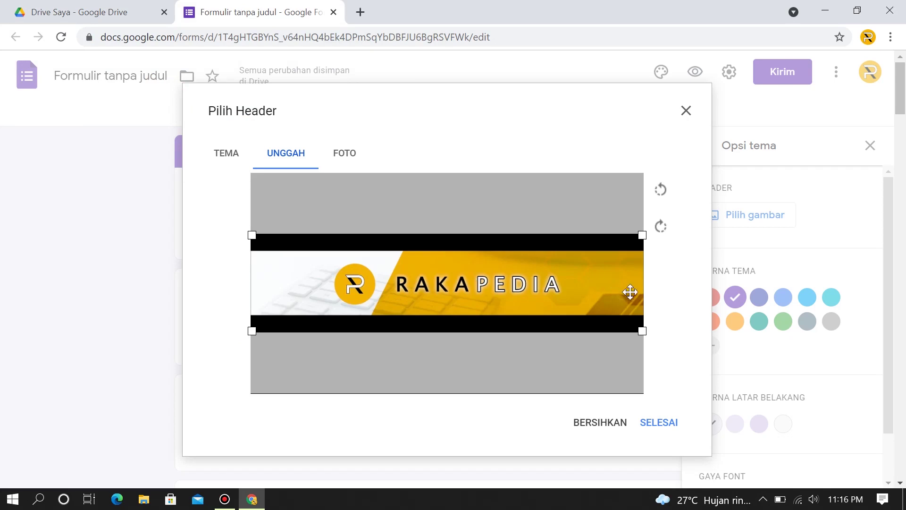
left_click_drag(642, 331, 576, 315)
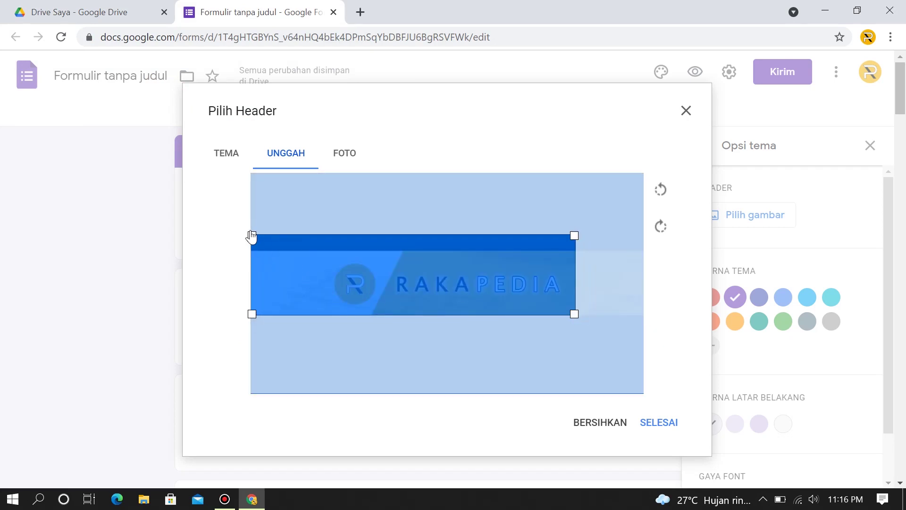
left_click_drag(251, 235, 314, 268)
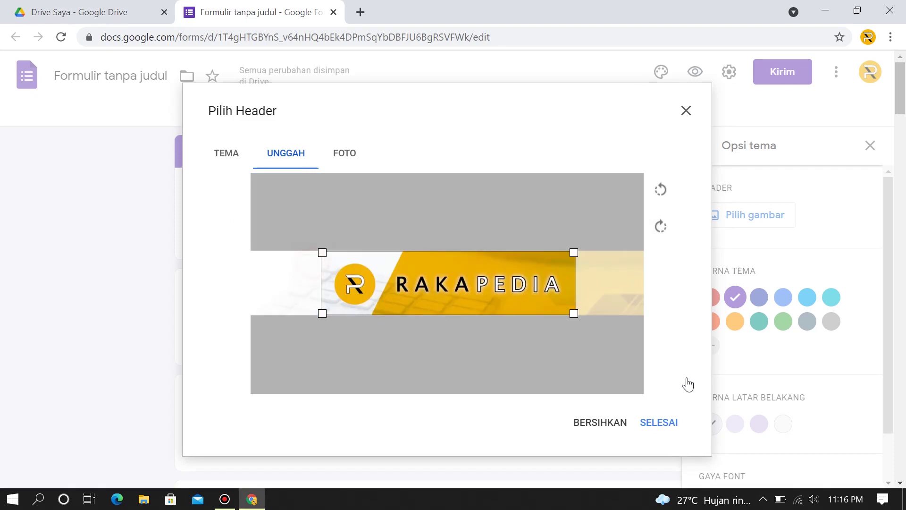
left_click(669, 425)
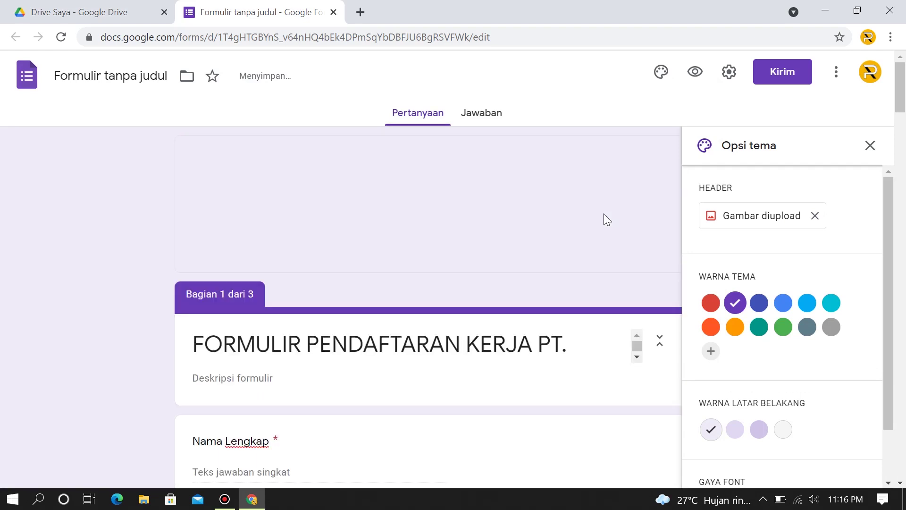
Close the theme options and check the new RAKAPEDIA header in the editor.
left_click(869, 145)
scroll(802, 211, "down", 2)
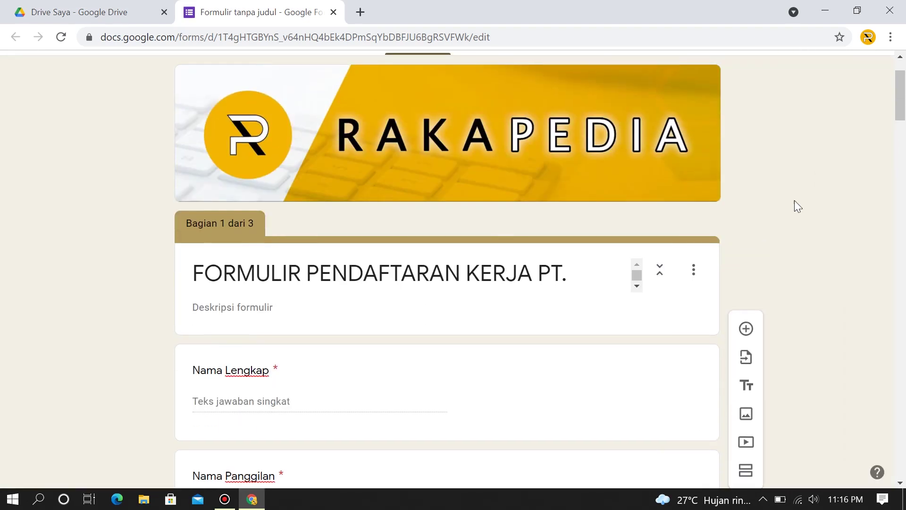
scroll(486, 270, "down", 1)
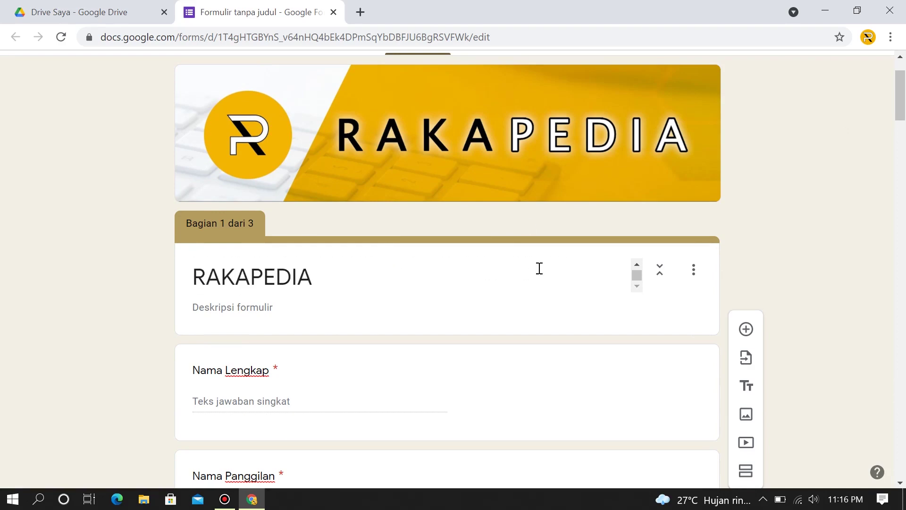
scroll(533, 279, "up", 1)
scroll(601, 136, "up", 2)
scroll(651, 148, "down", 12)
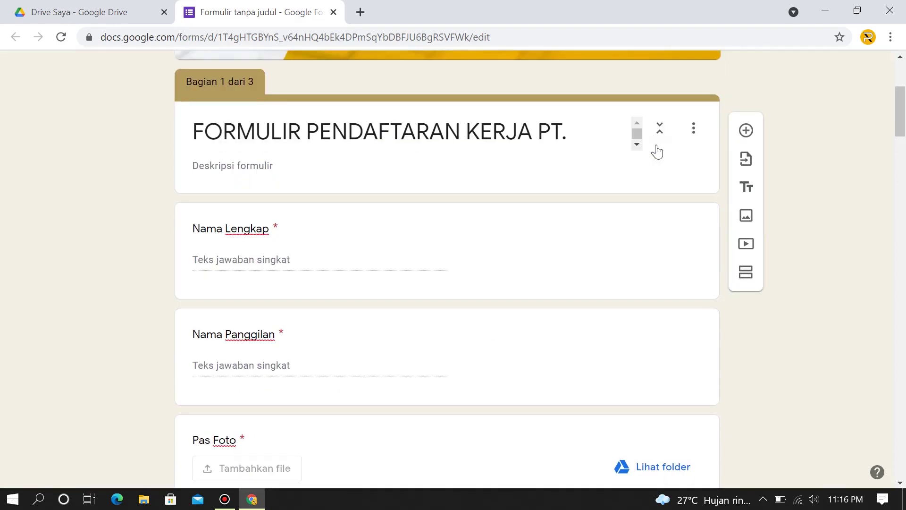
scroll(781, 179, "up", 12)
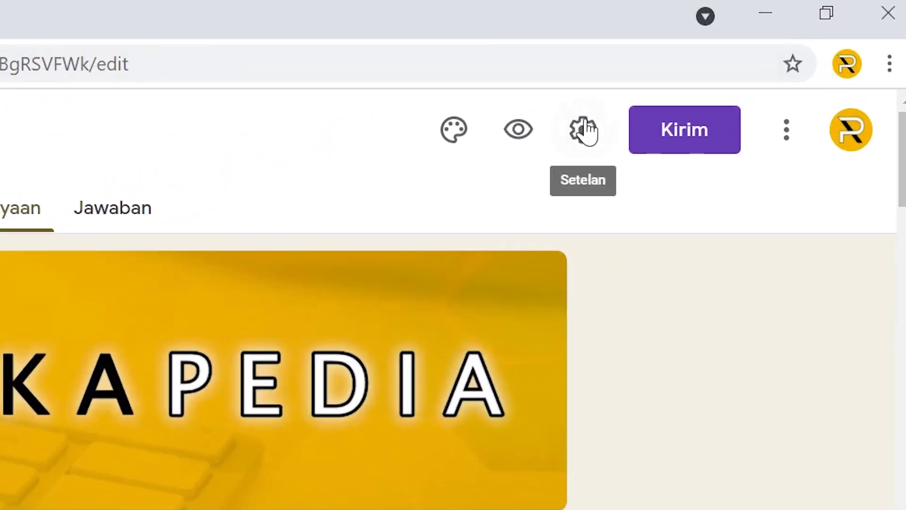
In the Presentasi settings, turn off the link to submit another response.
left_click(584, 137)
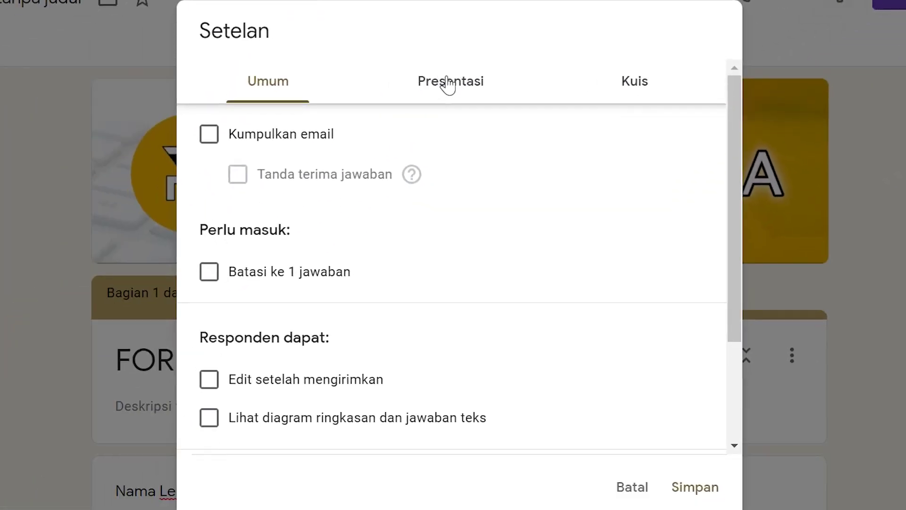
left_click(168, 179)
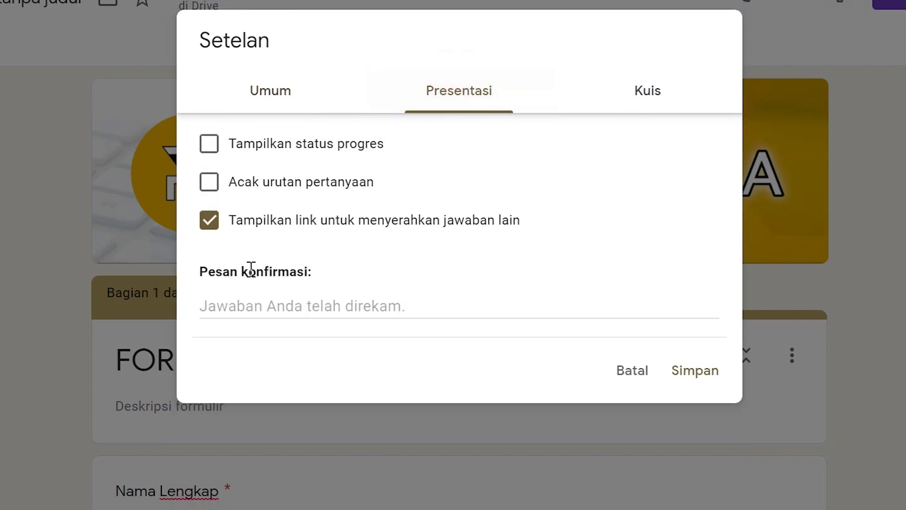
left_click(215, 226)
Set the confirmation message 'Terima kasih telah mengisi formulir pendaftaran. Silahkan menunggu informasi selanjutnya.' and save.
left_click(278, 302)
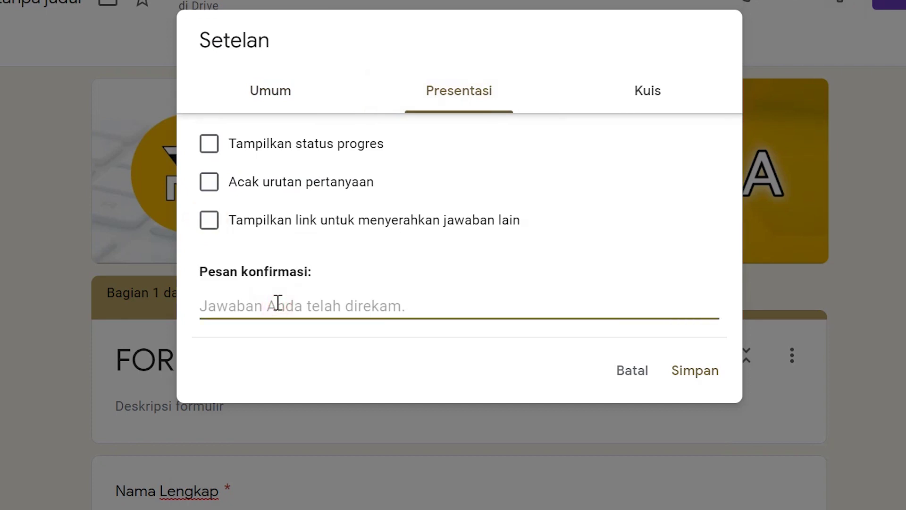
type("Terima ")
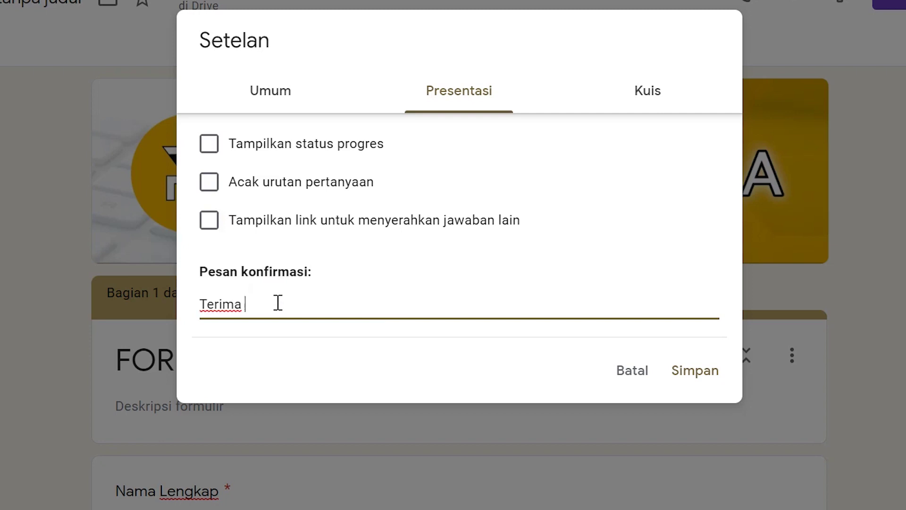
type("kasih telah mengisi")
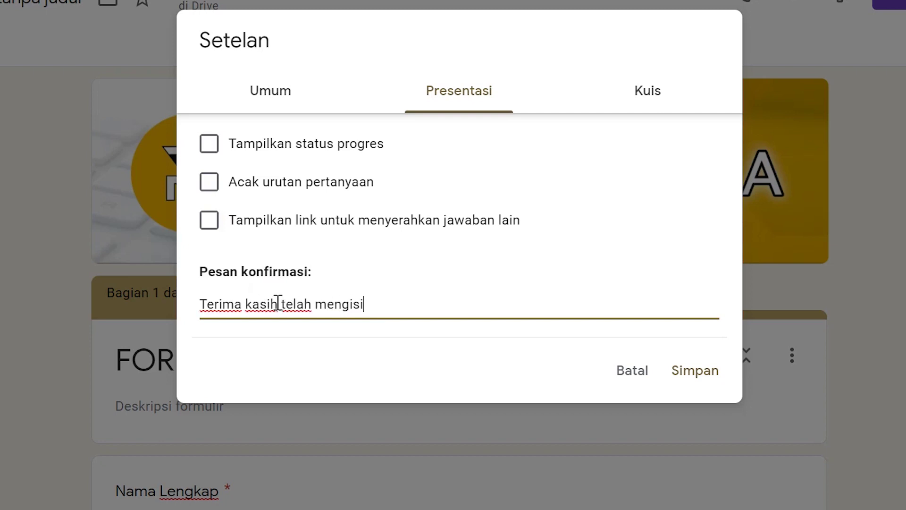
type(" formulir pen")
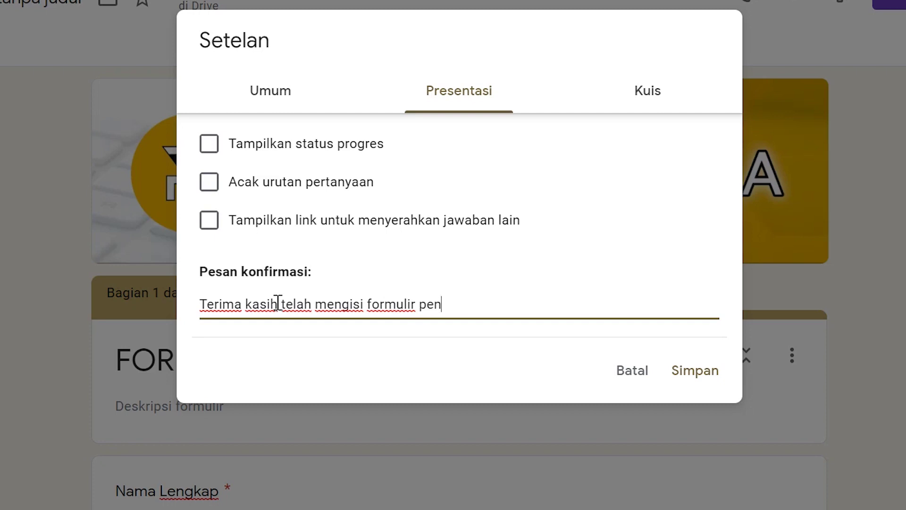
type("daftaran. ")
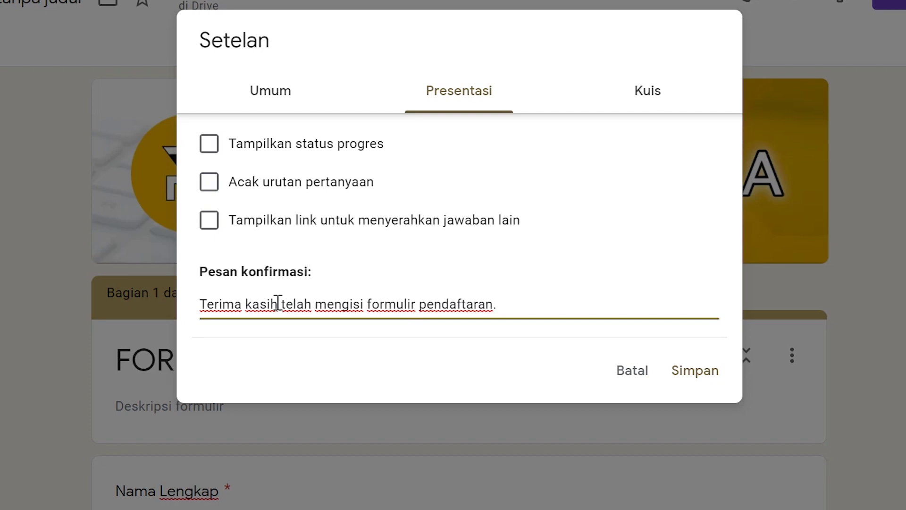
type("Silahkan menungg")
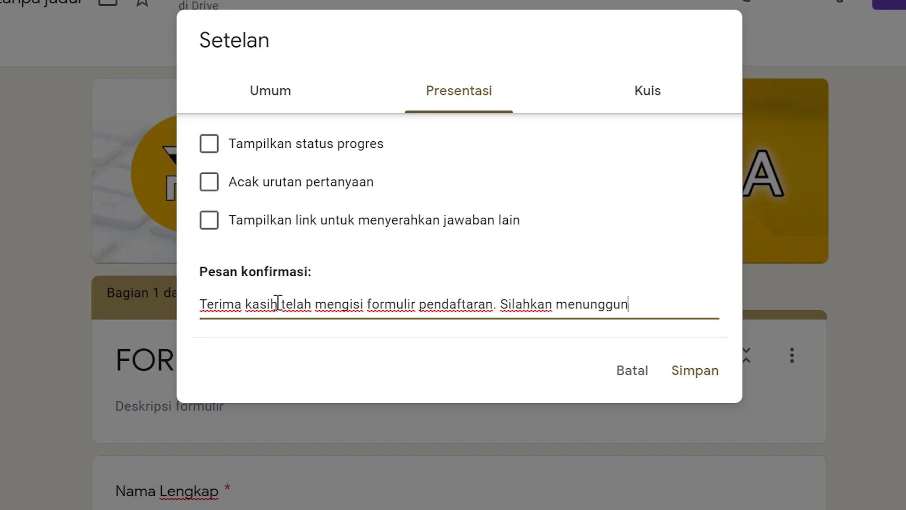
type("u inform")
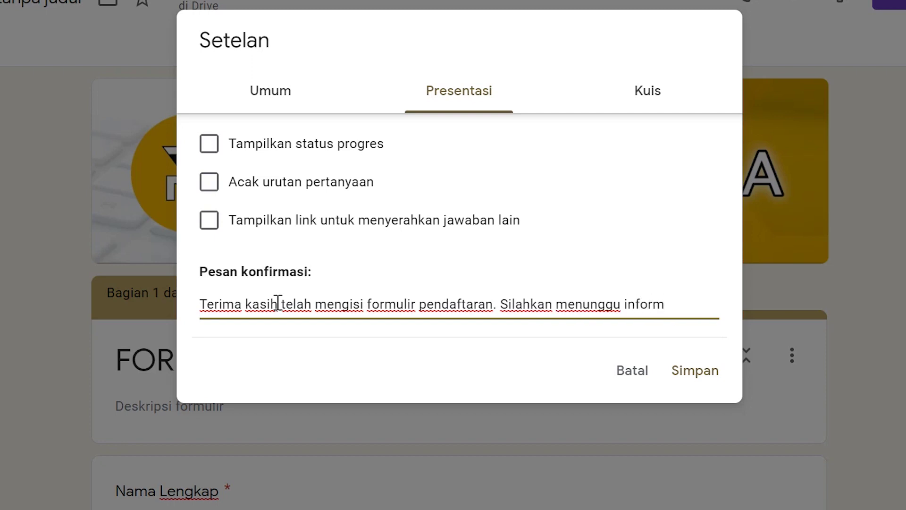
type("asi selanjutnya.")
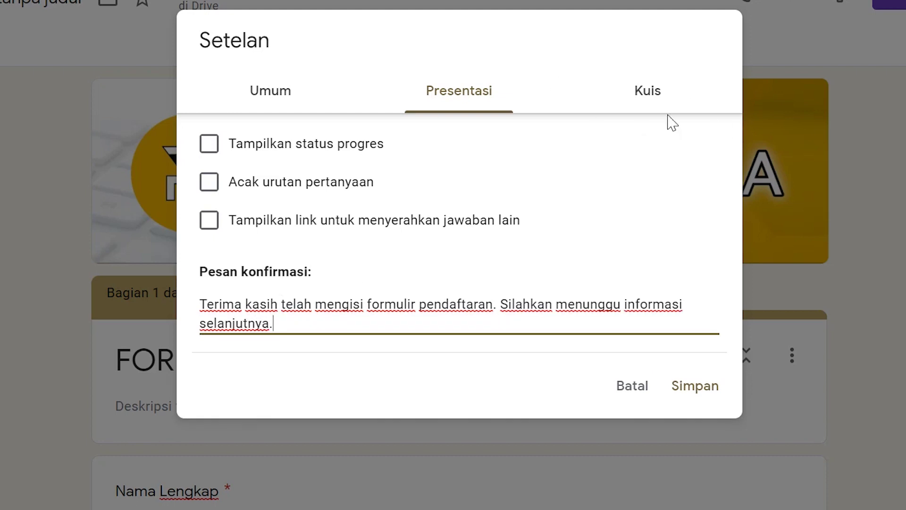
left_click(650, 90)
left_click(286, 82)
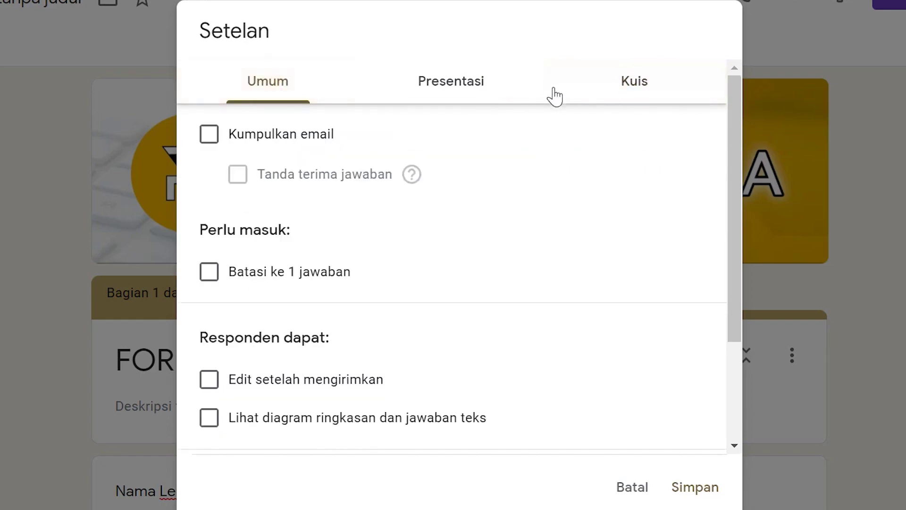
left_click(453, 81)
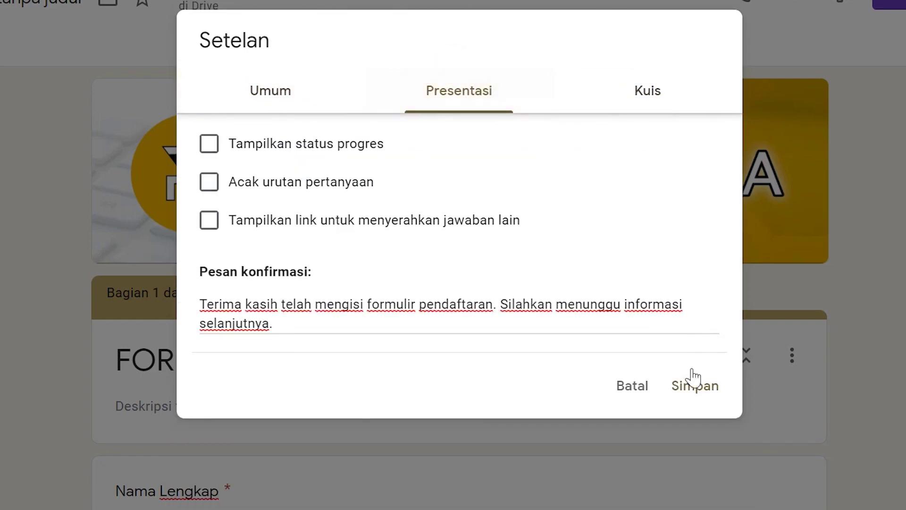
left_click(703, 396)
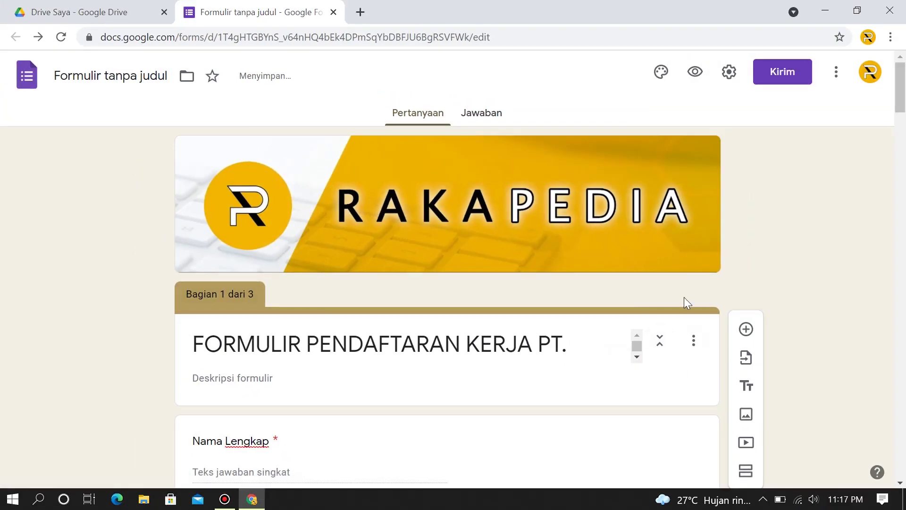
Shorten the form's share link and copy the forms.gle URL to the clipboard.
scroll(687, 302, "down", 15)
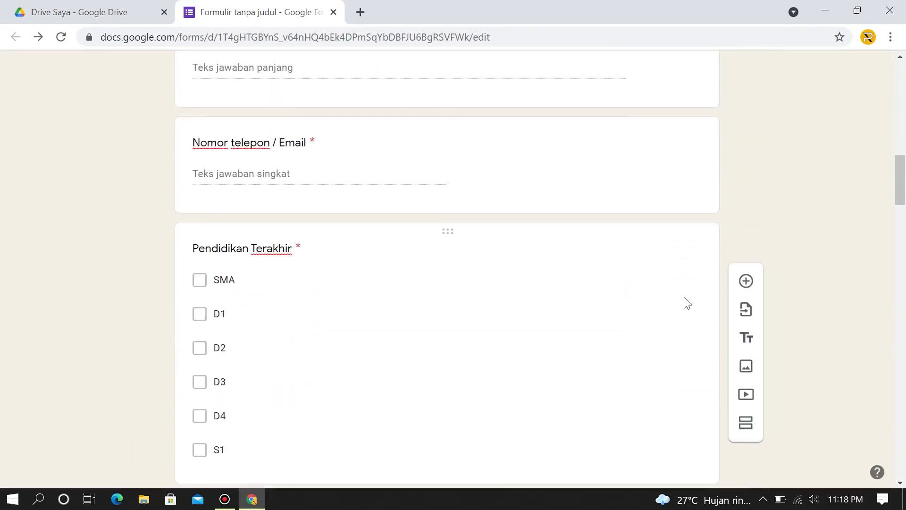
scroll(687, 302, "down", 8)
scroll(851, 309, "up", 20)
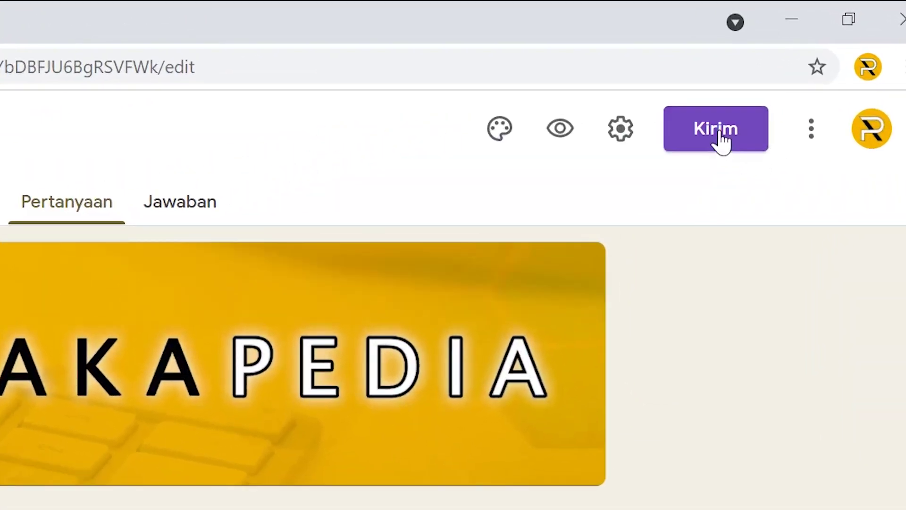
left_click(720, 142)
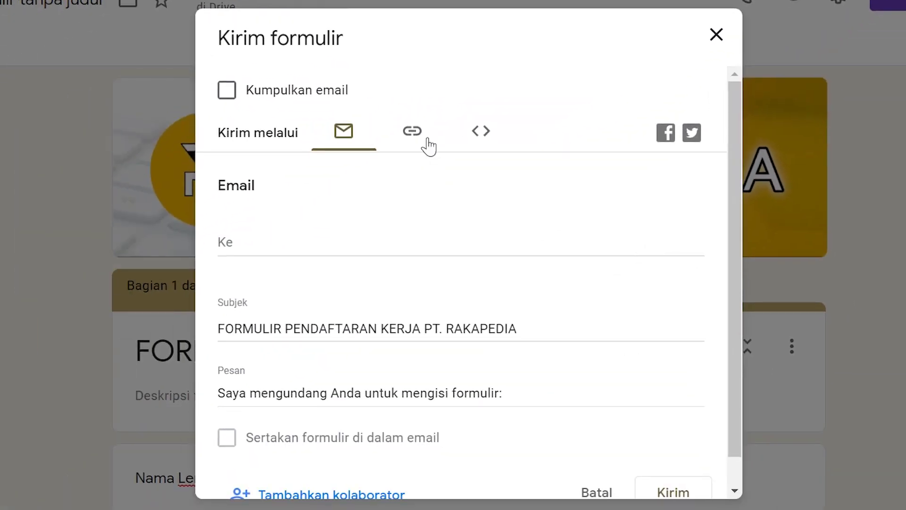
left_click(411, 127)
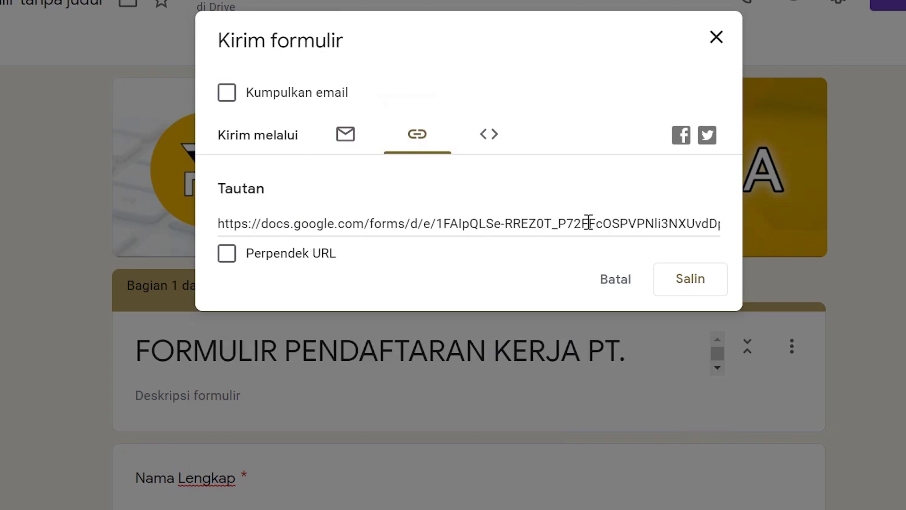
left_click(226, 255)
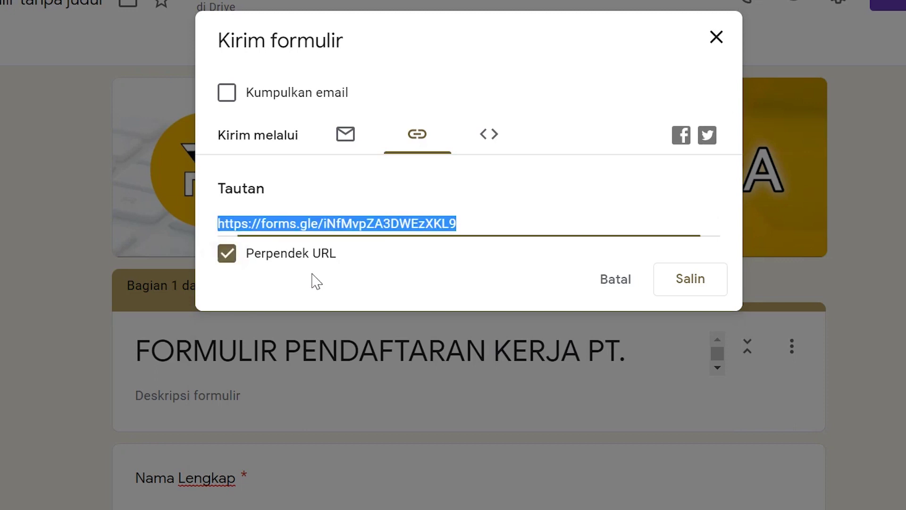
left_click(480, 224)
left_click(698, 279)
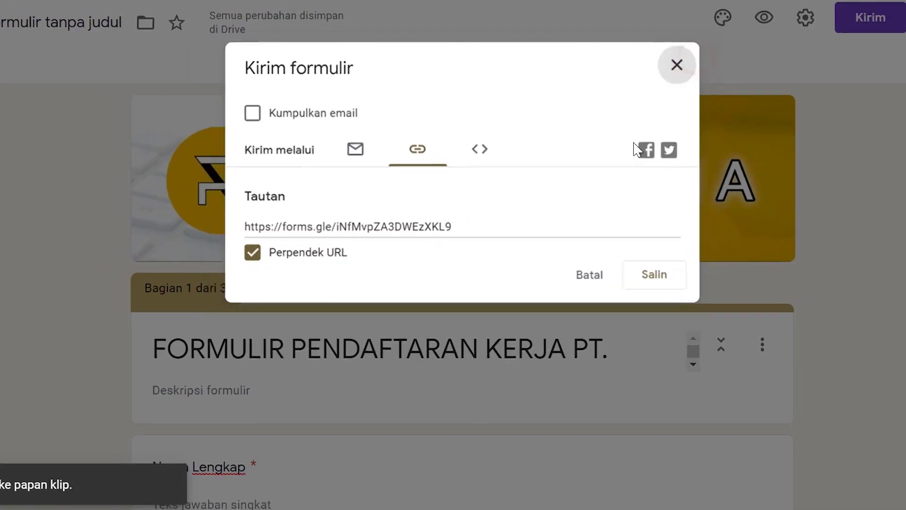
left_click(716, 37)
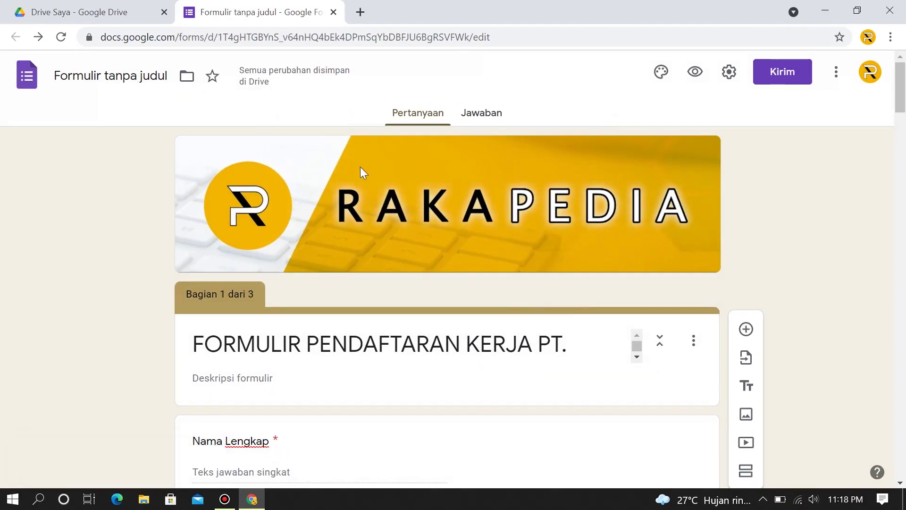
Paste the copied forms.gle link into a new tab and load the live form.
left_click(363, 8)
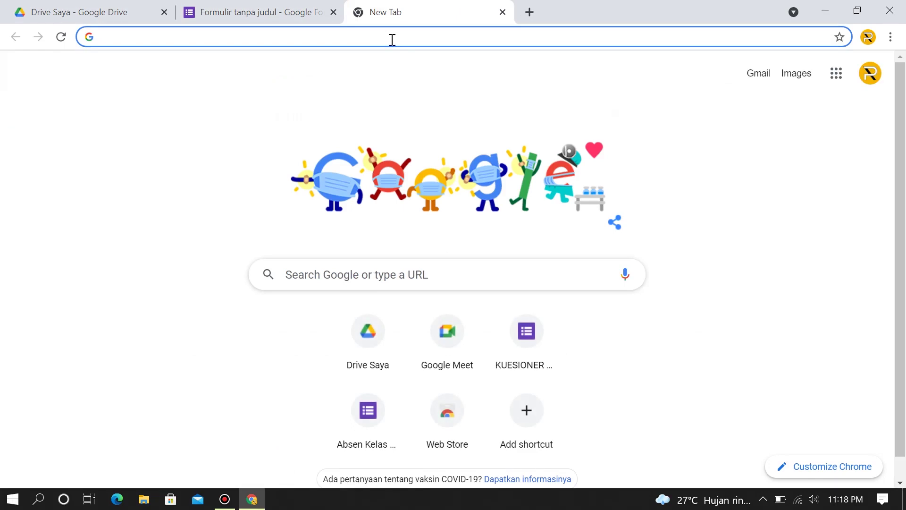
type("https://forms.gle/iNfMvpZA3DWEzXKL9")
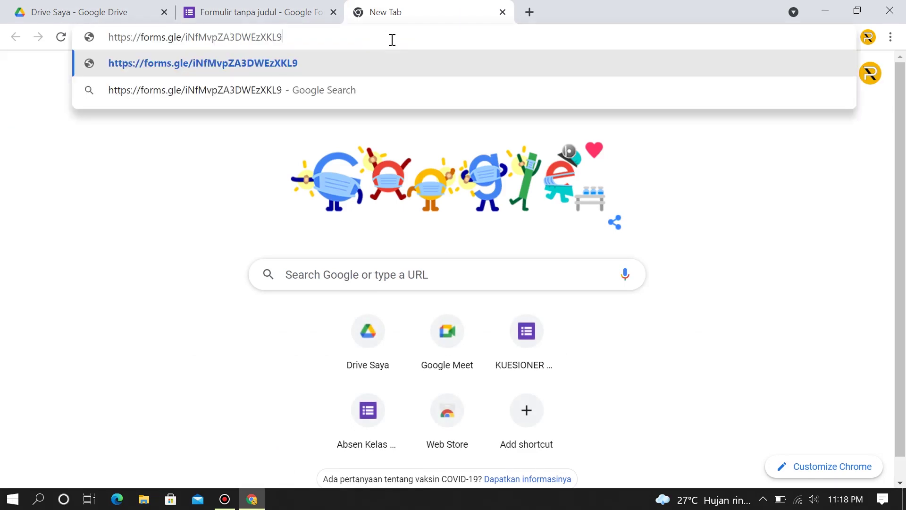
key("Return")
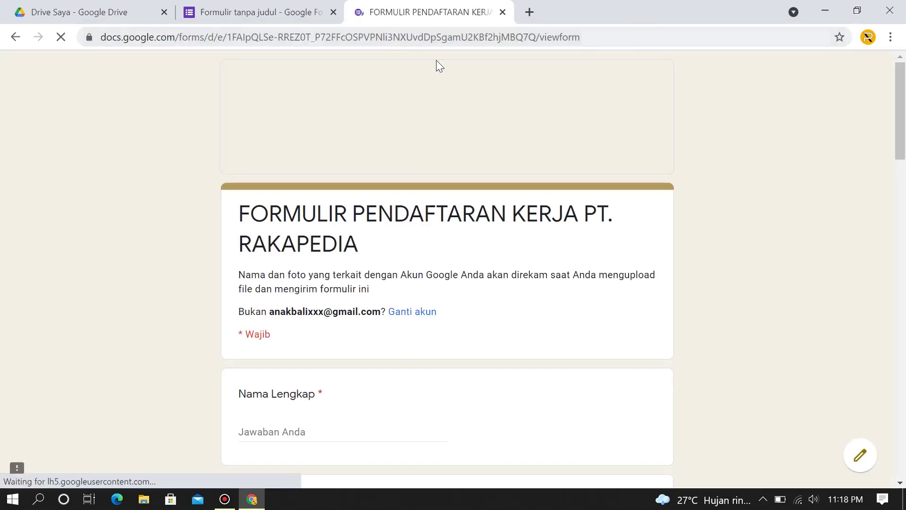
Fill in the applicant's full name and nickname, then begin attaching the Pas Foto.
scroll(759, 154, "up", 1)
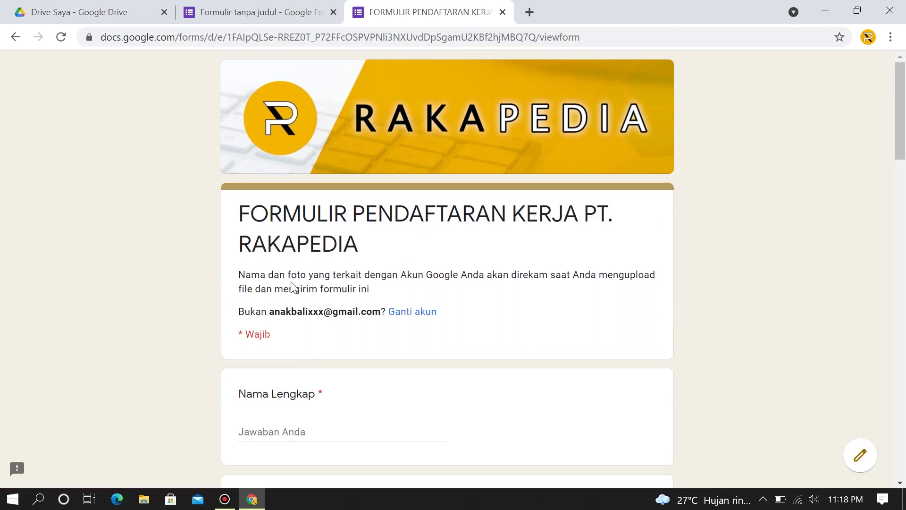
scroll(434, 337, "down", 5)
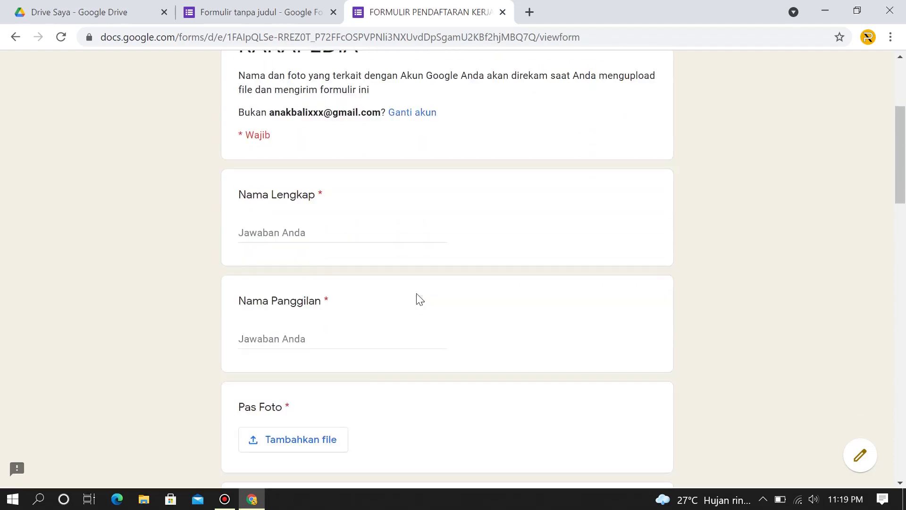
left_click(315, 151)
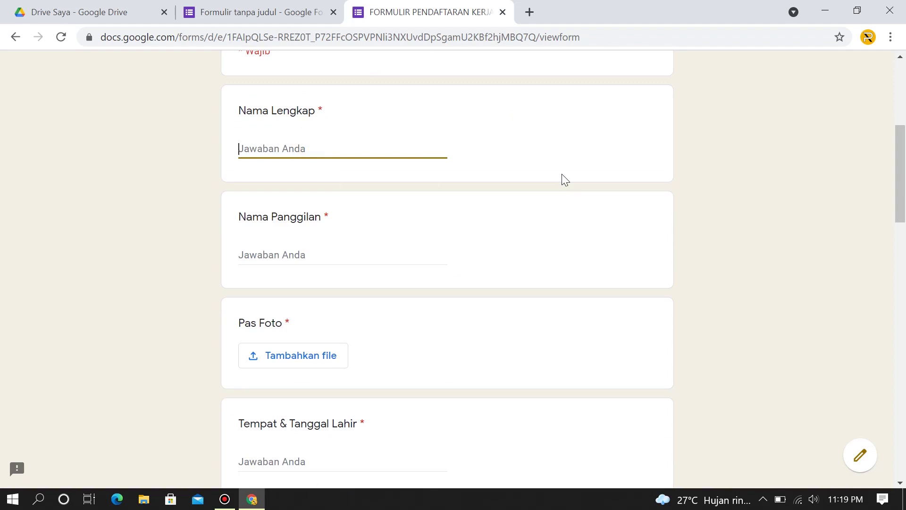
type("Raka pedia")
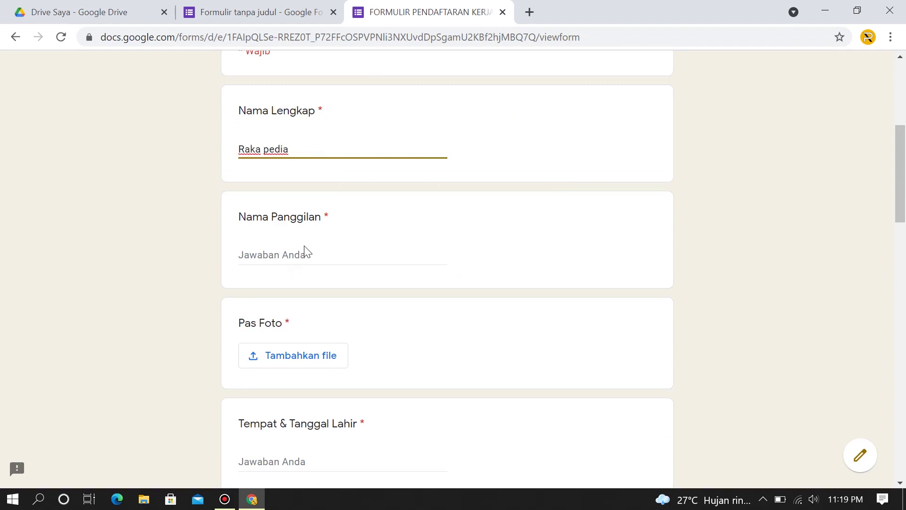
left_click(267, 253)
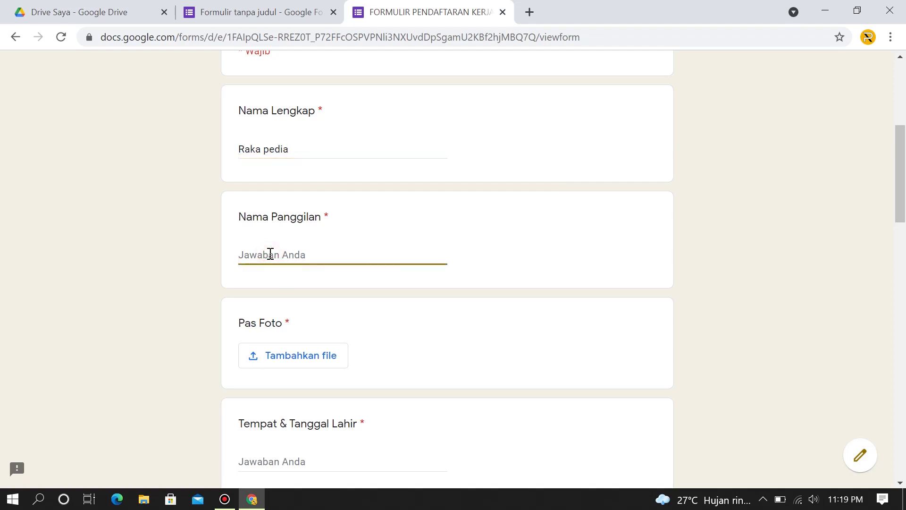
type("Raka")
scroll(283, 254, "down", 1)
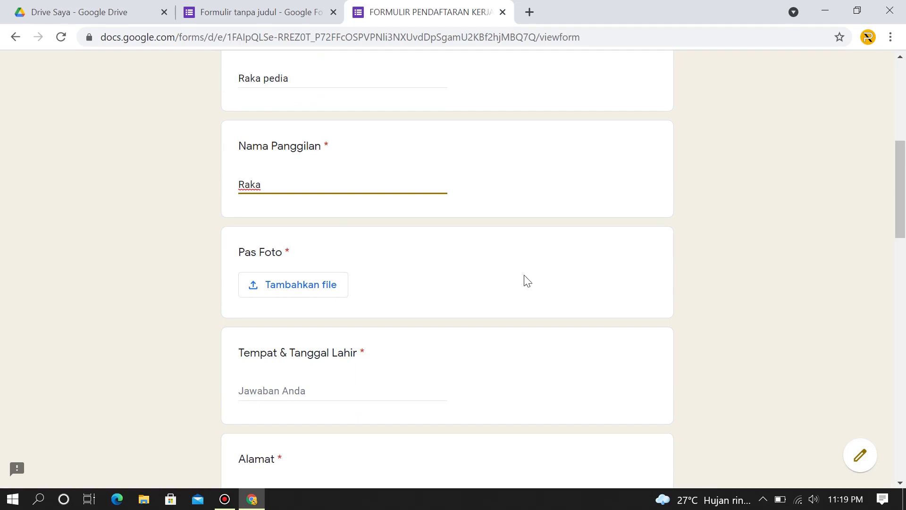
left_click(490, 289)
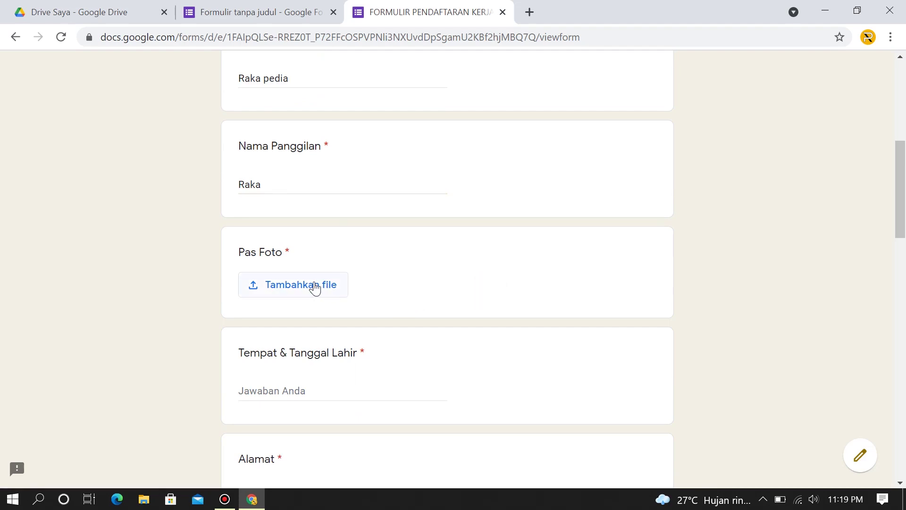
left_click(300, 286)
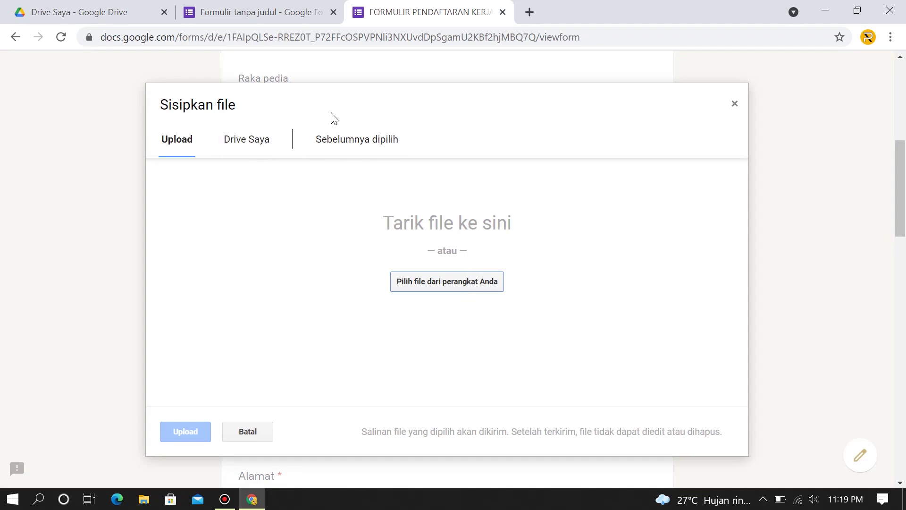
Upload 10702842_20200504053848.jpg from the computer as the Pas Foto answer.
left_click(481, 282)
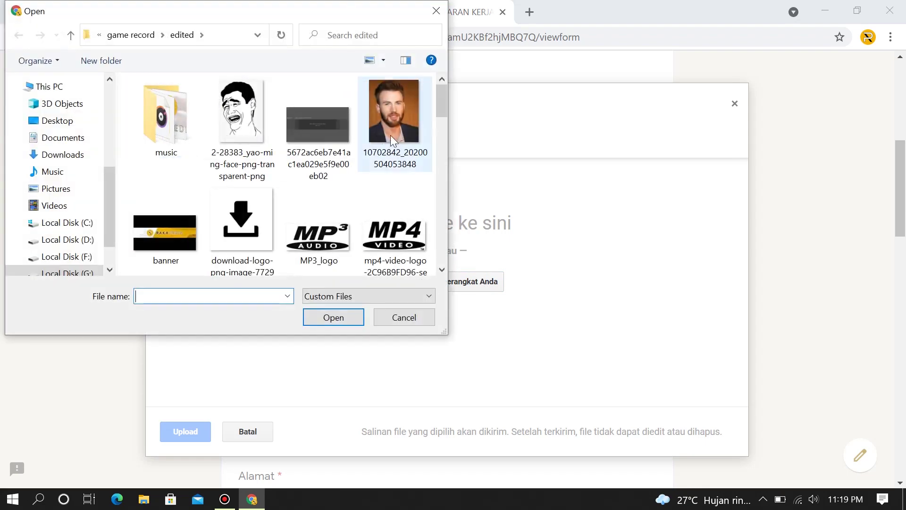
left_click(386, 114)
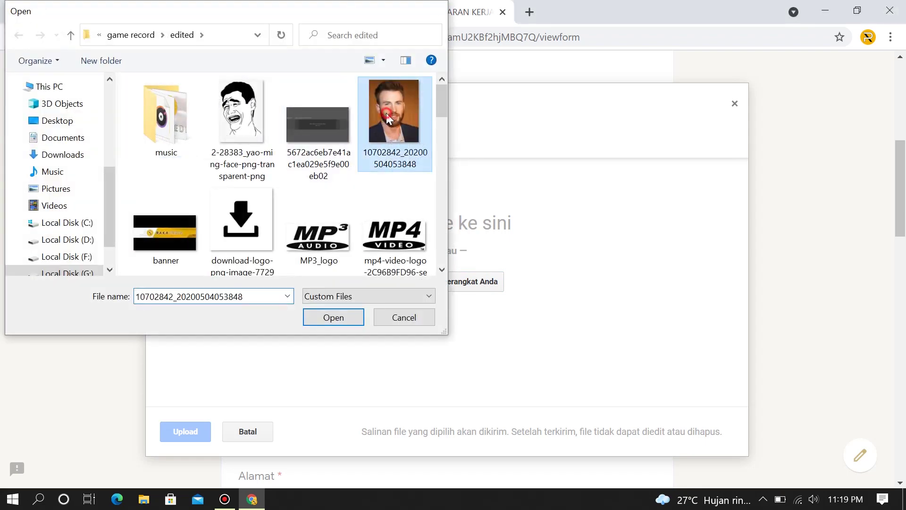
double_click(386, 113)
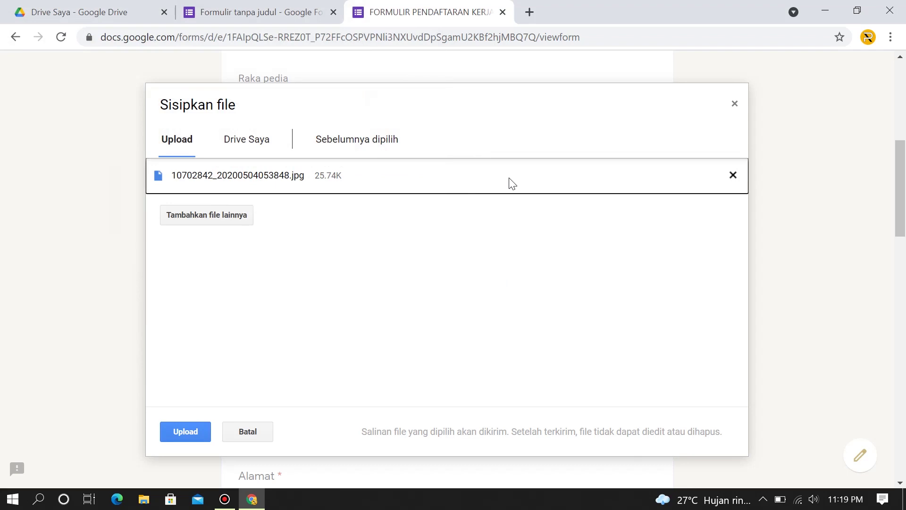
left_click(191, 431)
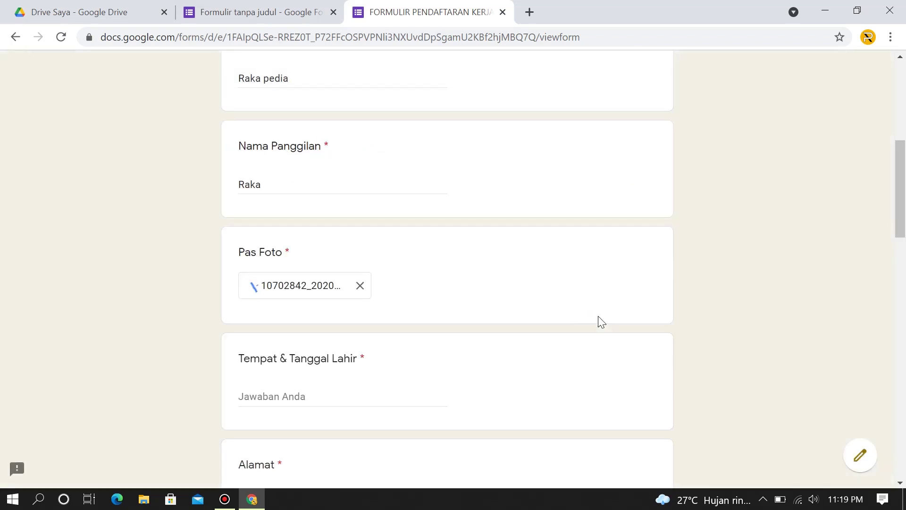
Answer Tempat & Tanggal Lahir with 'Jakarta, 12 Januari 1998' and fill in the address.
scroll(576, 316, "down", 3)
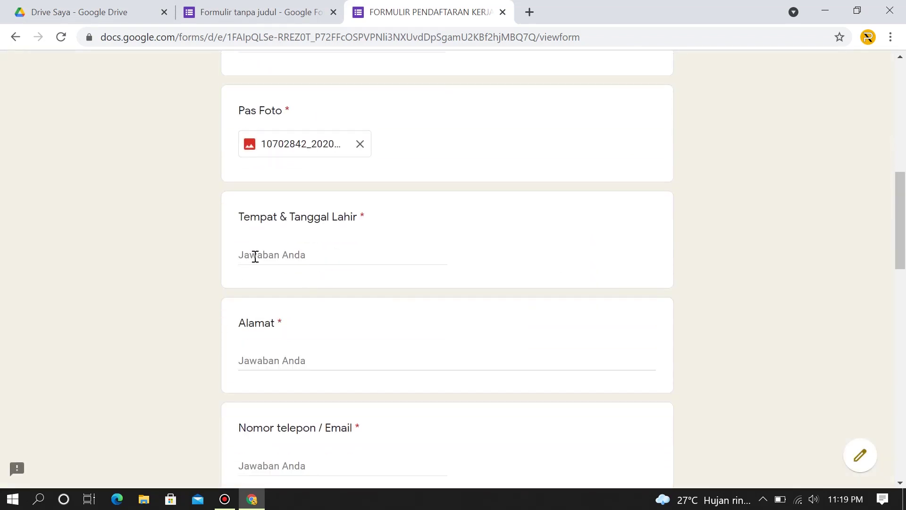
left_click(255, 257)
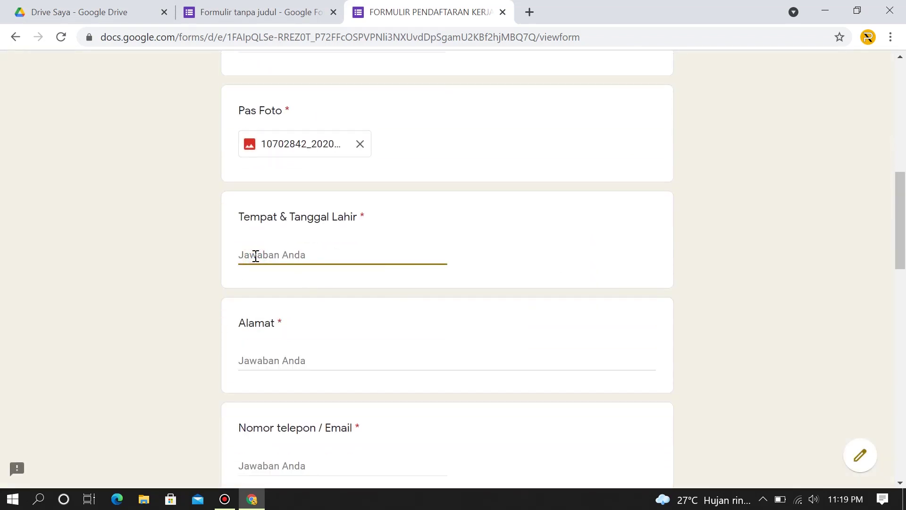
type("Jakarta")
type(", 12 Januari 1998")
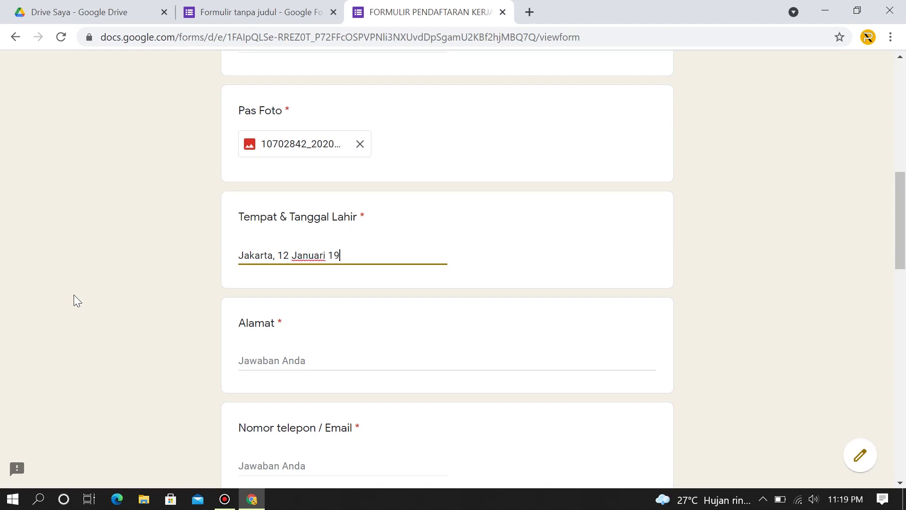
scroll(348, 263, "down", 1)
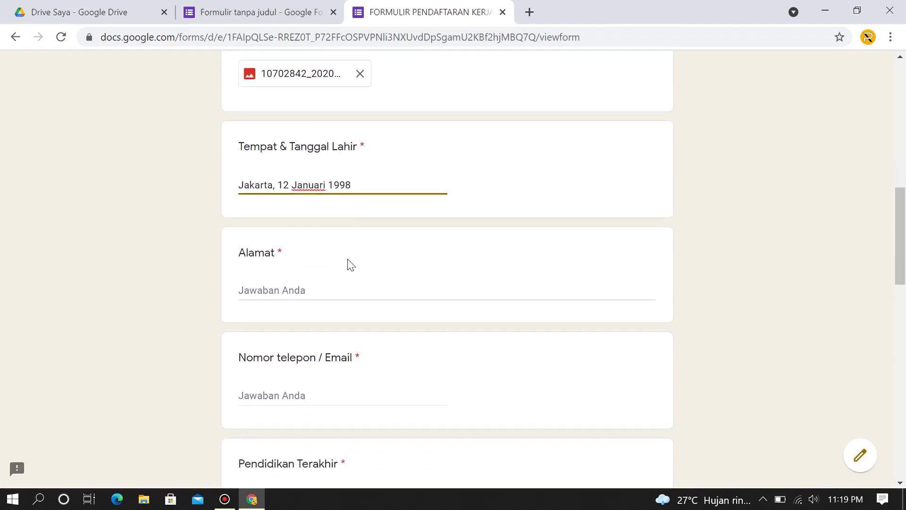
left_click(301, 290)
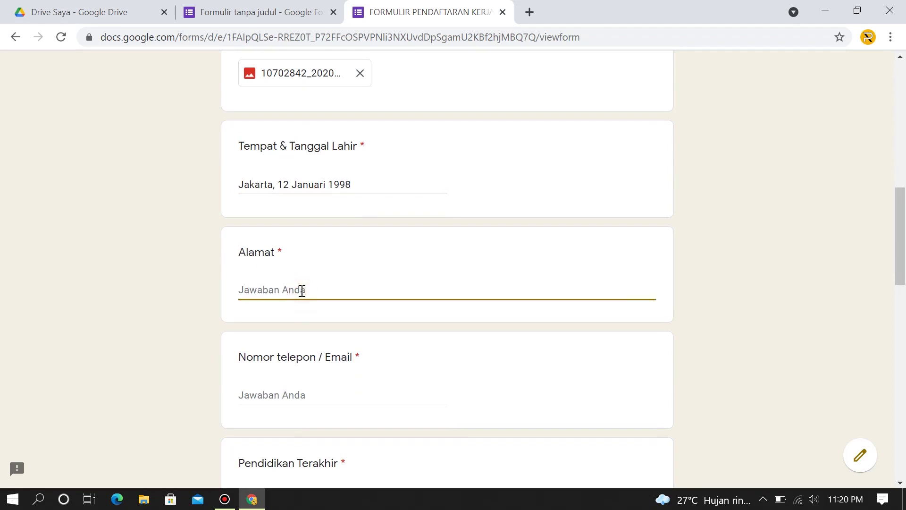
type("Jakarta Timur")
Enter the applicant's phone number and e-mail address, correcting a typo.
scroll(288, 283, "down", 1)
left_click(300, 324)
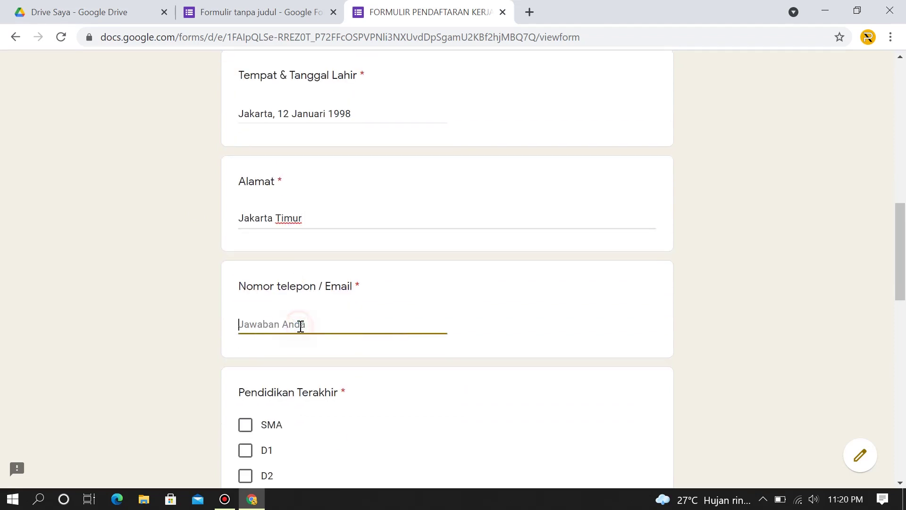
scroll(338, 304, "down", 1)
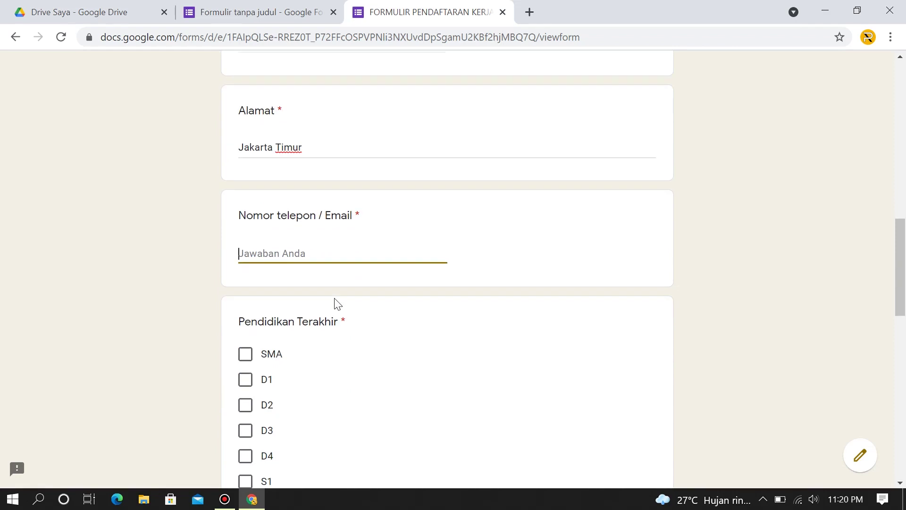
type("081123456")
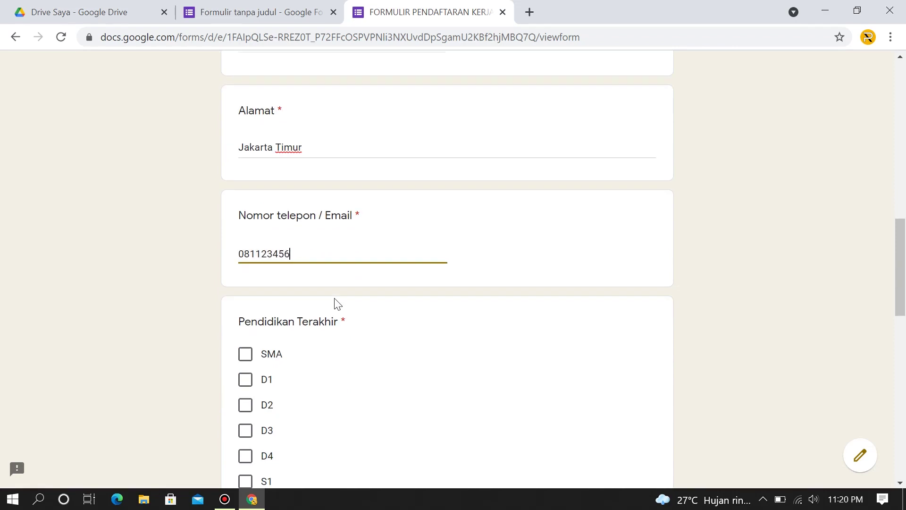
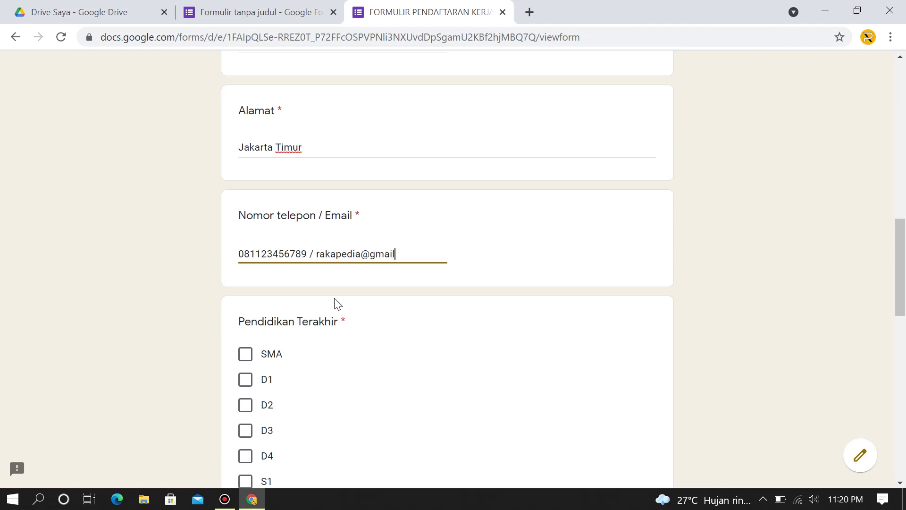
Tick D4 education and Belum menikah status, and enter height/weight 175 / 75.
scroll(337, 303, "down", 1)
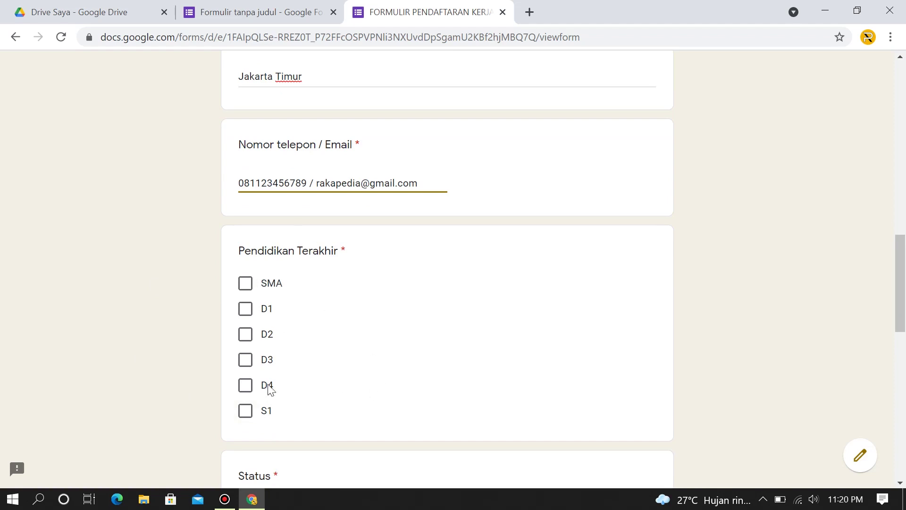
left_click(249, 392)
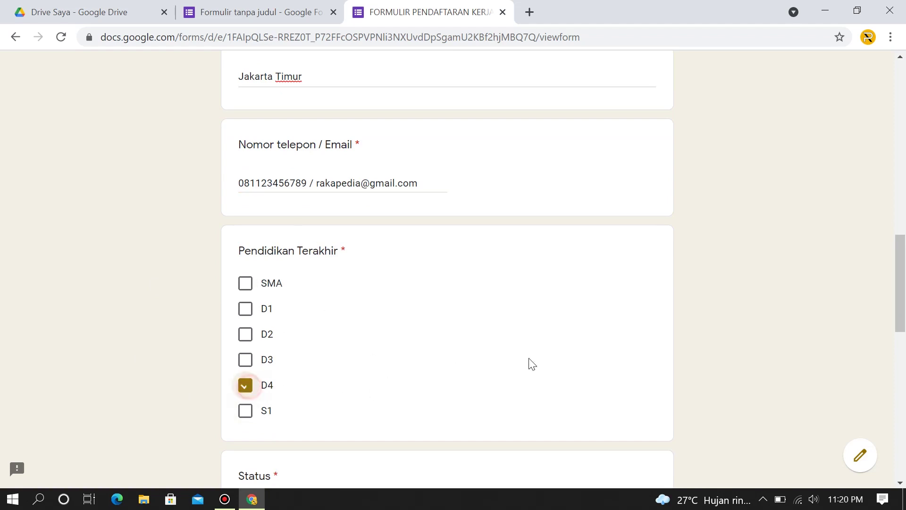
scroll(585, 337, "down", 3)
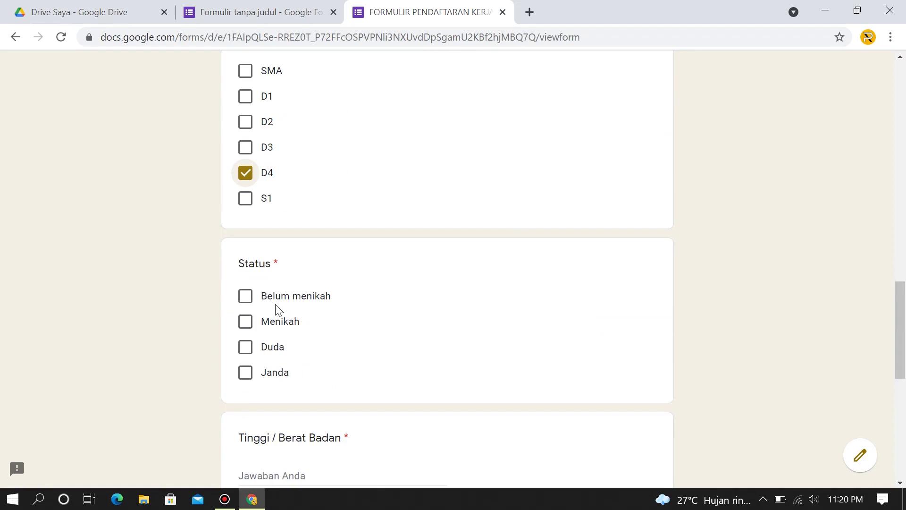
left_click(245, 297)
scroll(500, 397, "down", 3)
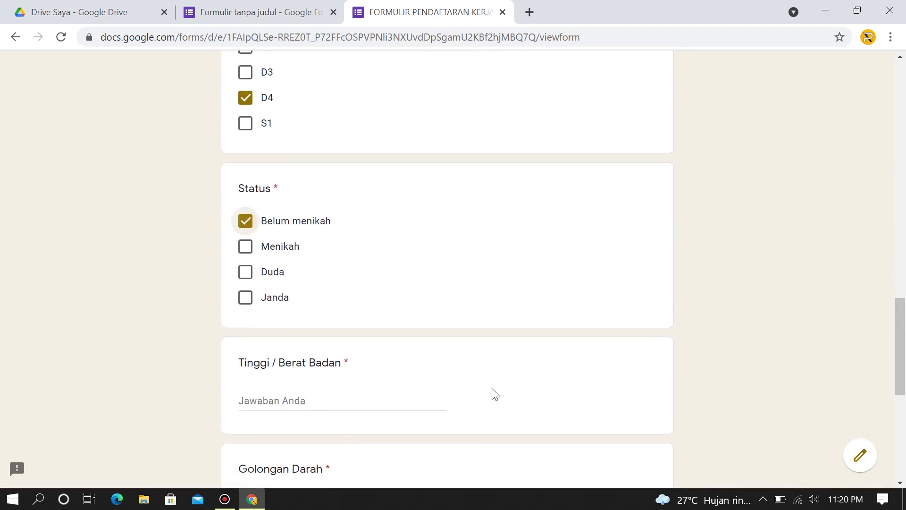
left_click(319, 335)
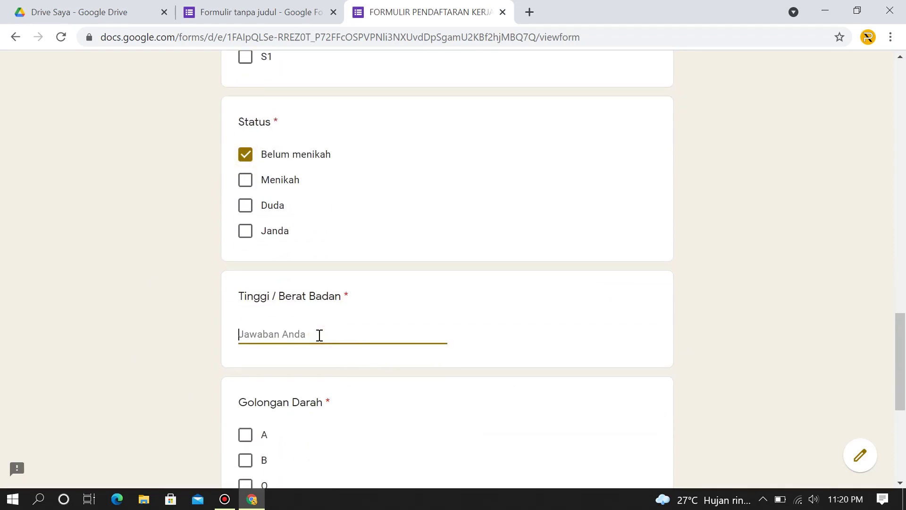
type("1")
type("75")
type(" /")
type("8")
type("75")
Choose blood type B, enter the hobby Bermain musik, and go to the next page.
scroll(310, 336, "down", 5)
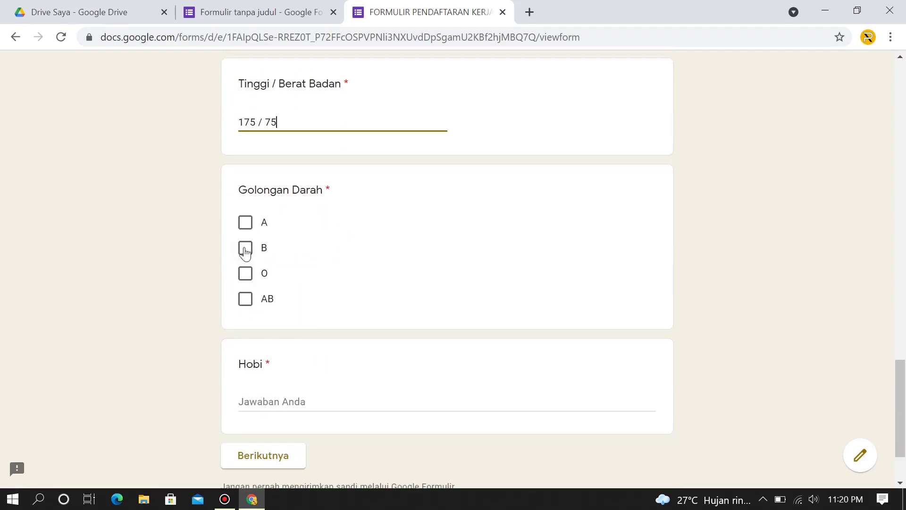
left_click(245, 248)
left_click(308, 401)
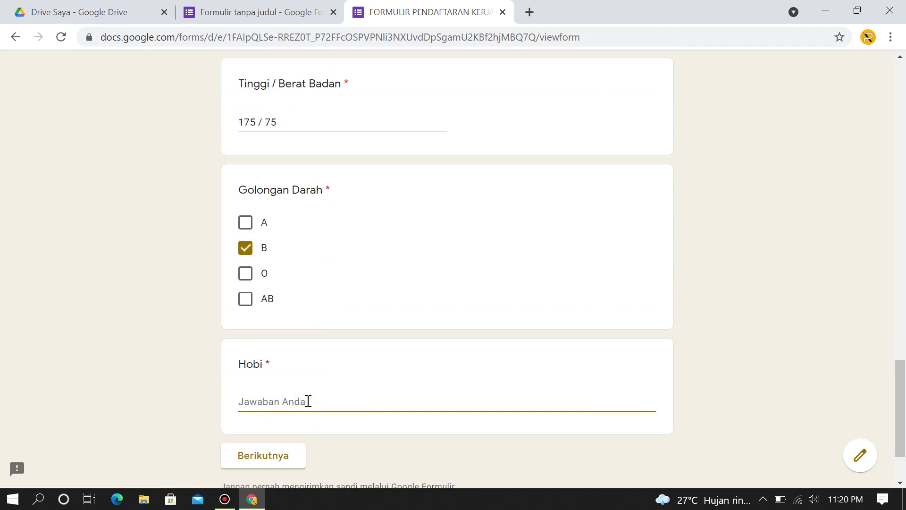
type("Bermin")
type("ain musik")
scroll(293, 435, "down", 2)
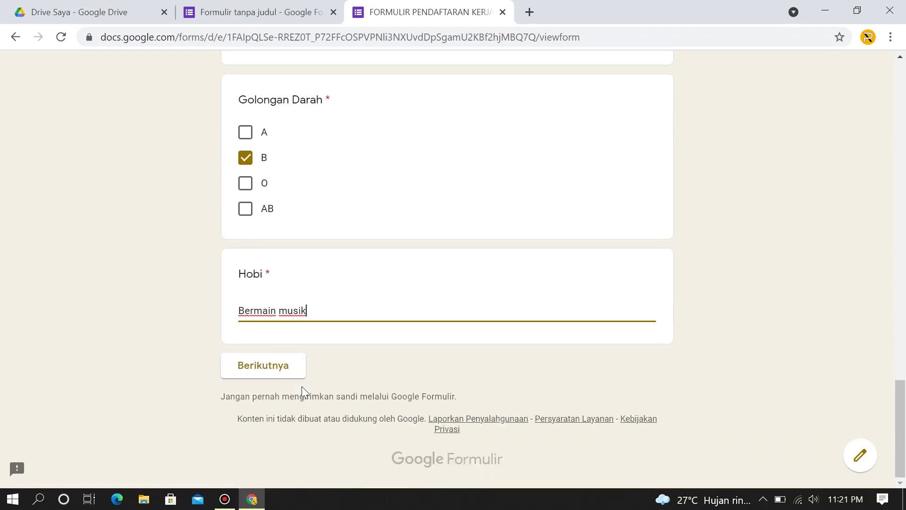
left_click(262, 365)
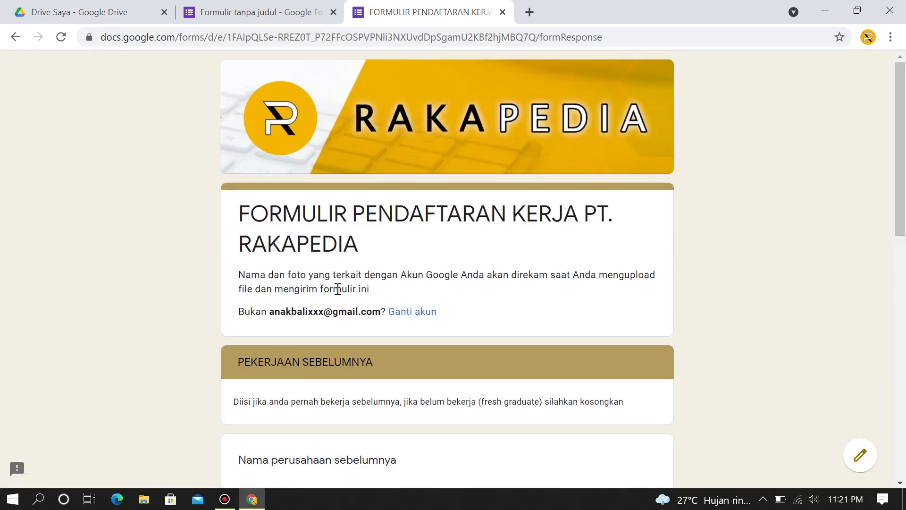
Enter the previous company 'PT. Maju mundur' and position 'Supervisor'.
scroll(338, 289, "down", 3)
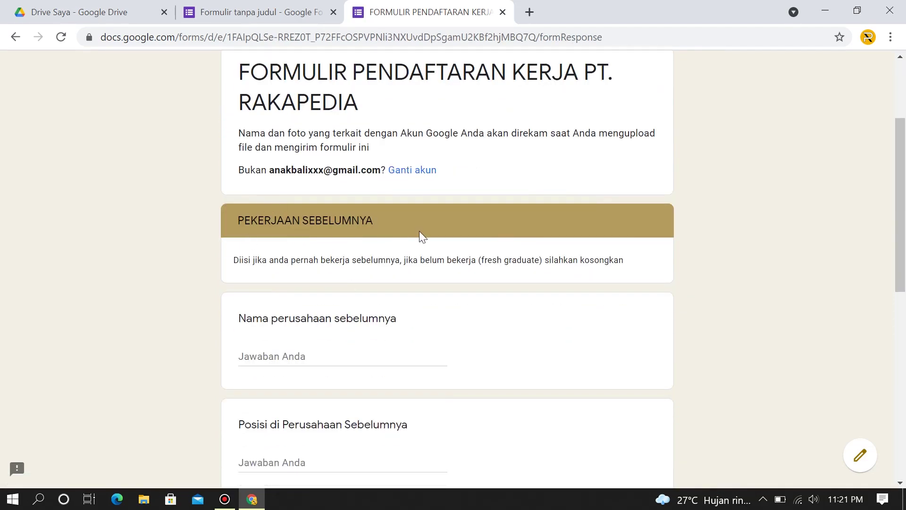
scroll(419, 231, "down", 2)
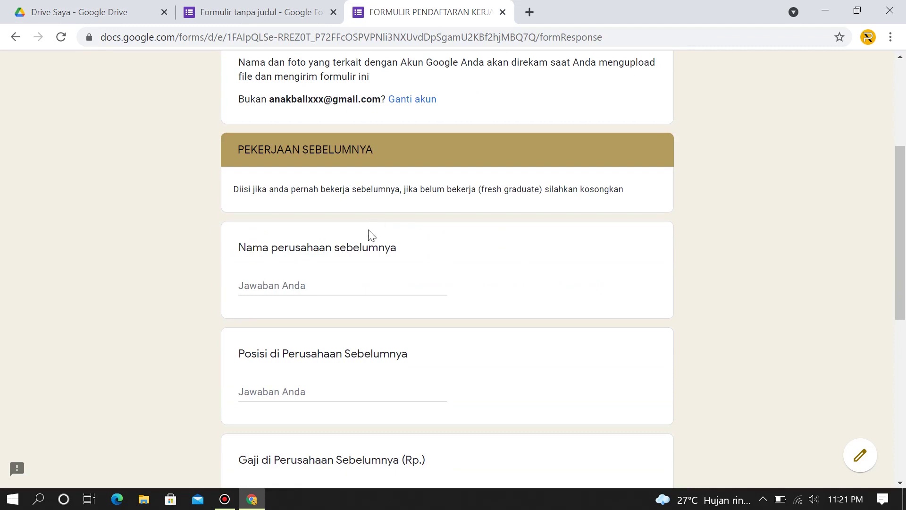
left_click(289, 286)
type("P")
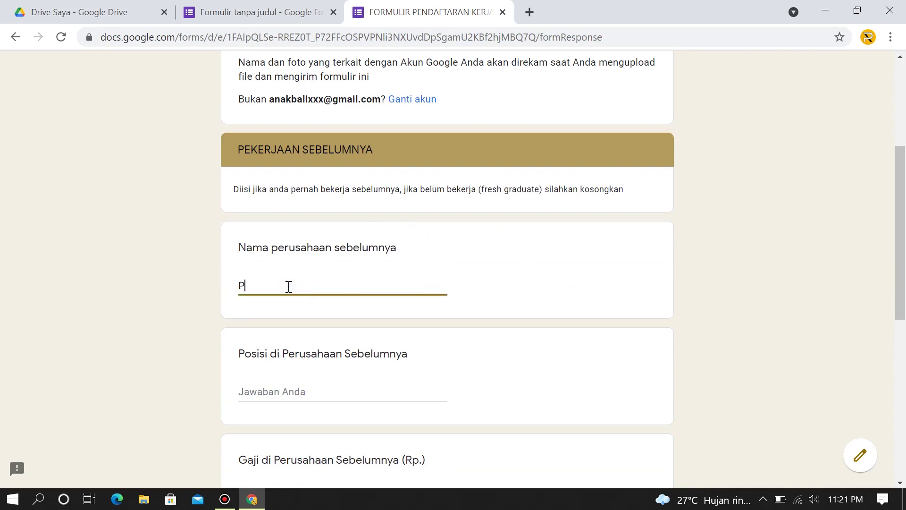
type("T. Maju mundur")
left_click(299, 394)
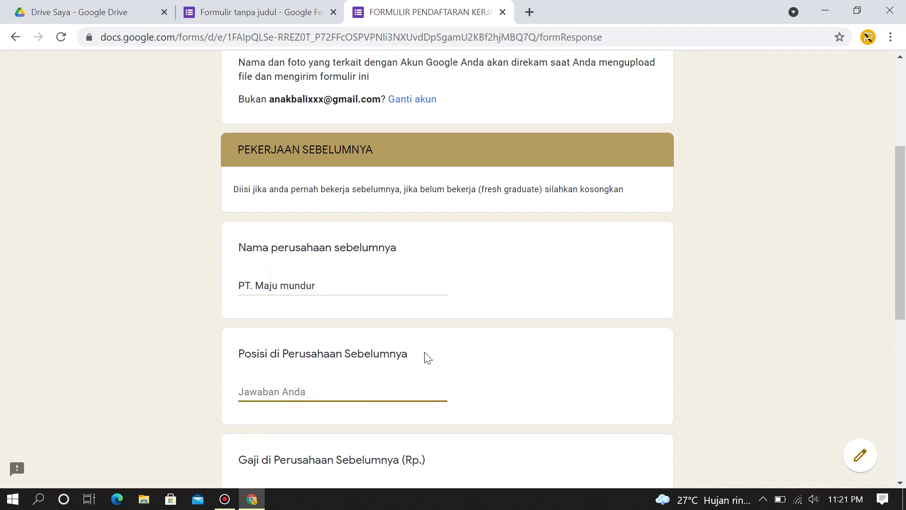
scroll(427, 358, "down", 3)
type("S")
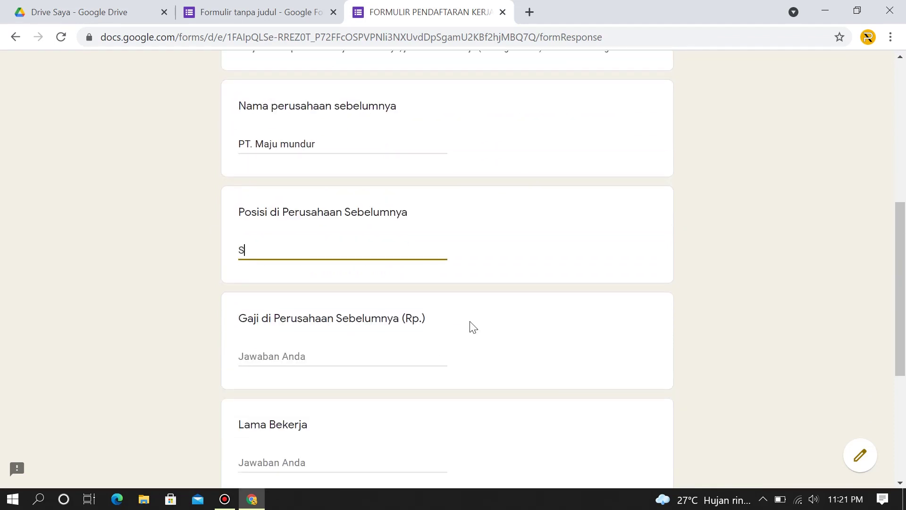
type("upervisor")
Set the previous salary answer to '2 juta', replacing 2000000.
left_click(310, 356)
scroll(418, 350, "down", 1)
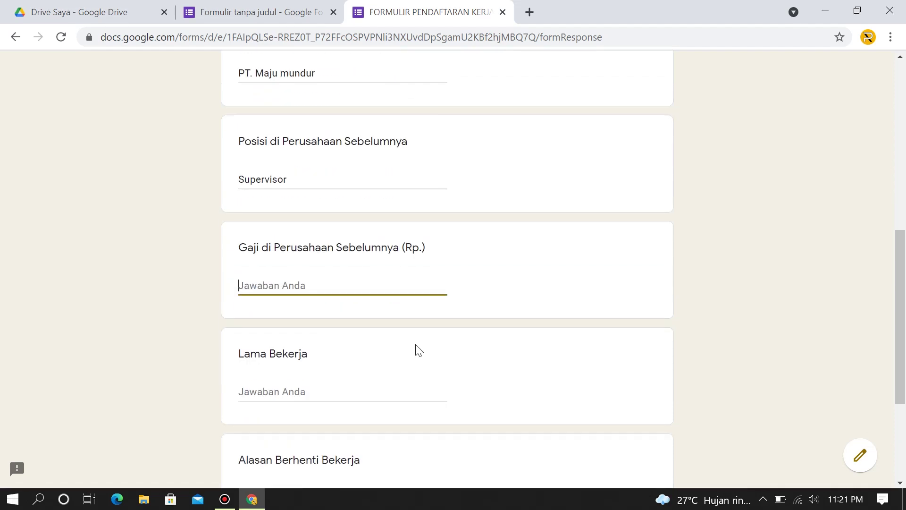
type("2000000")
left_click(305, 389)
double_click(286, 289)
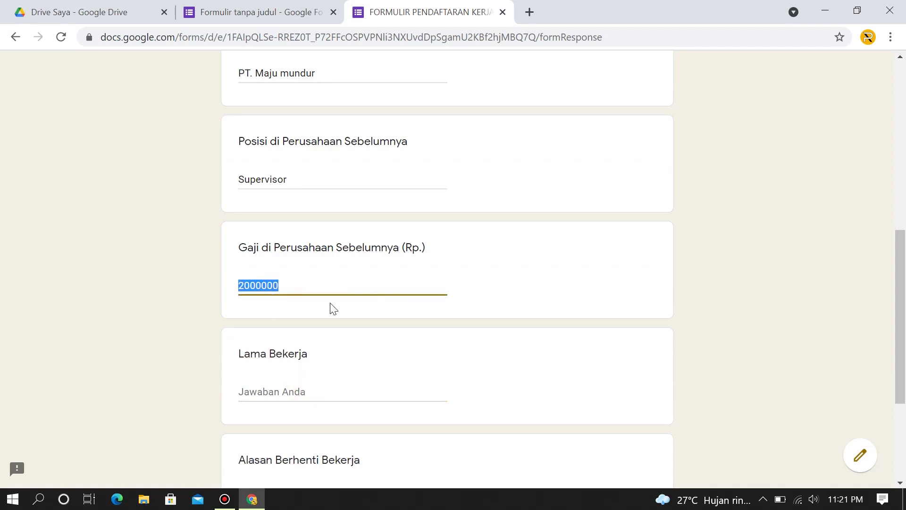
type("2")
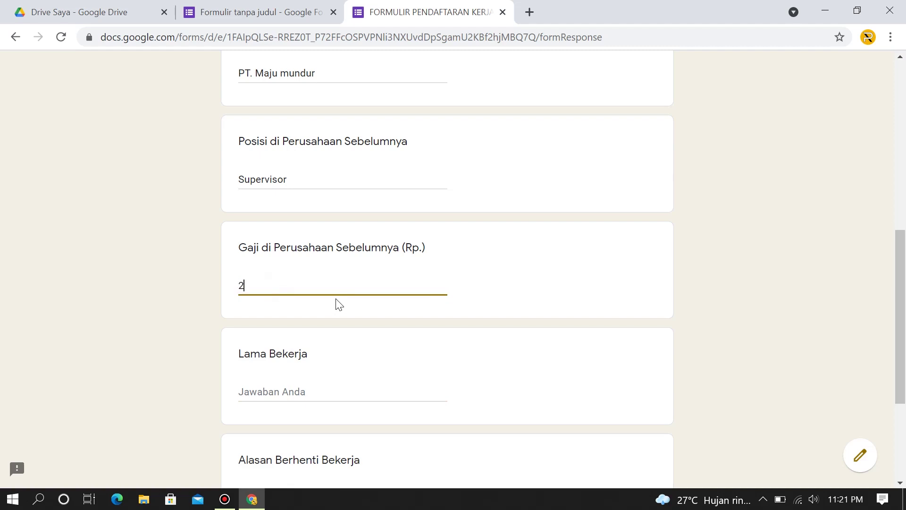
type(" juta")
Answer Lama Bekerja with '1 tahun' and the leaving reason 'sudah bosan. bos terlalu galak'.
scroll(335, 310, "down", 1)
left_click(298, 320)
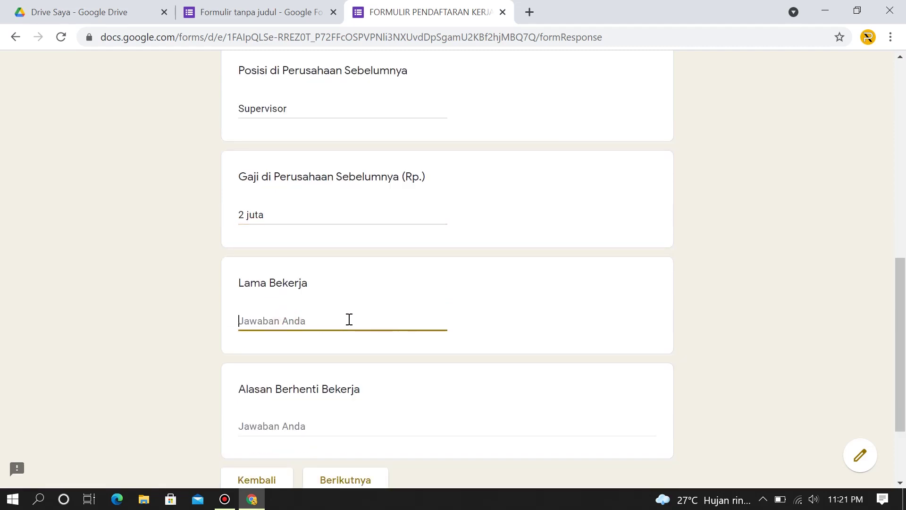
type("1 tahun")
scroll(348, 319, "down", 1)
left_click(285, 354)
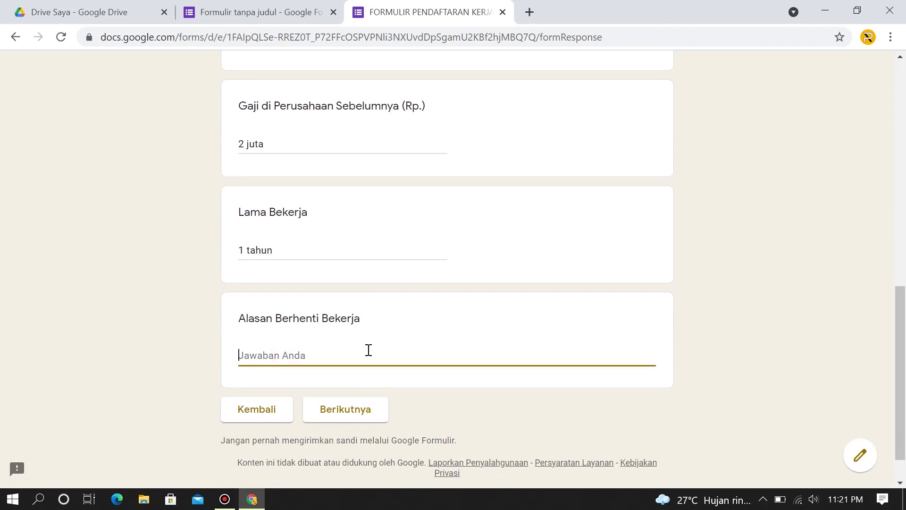
type("sudah bos")
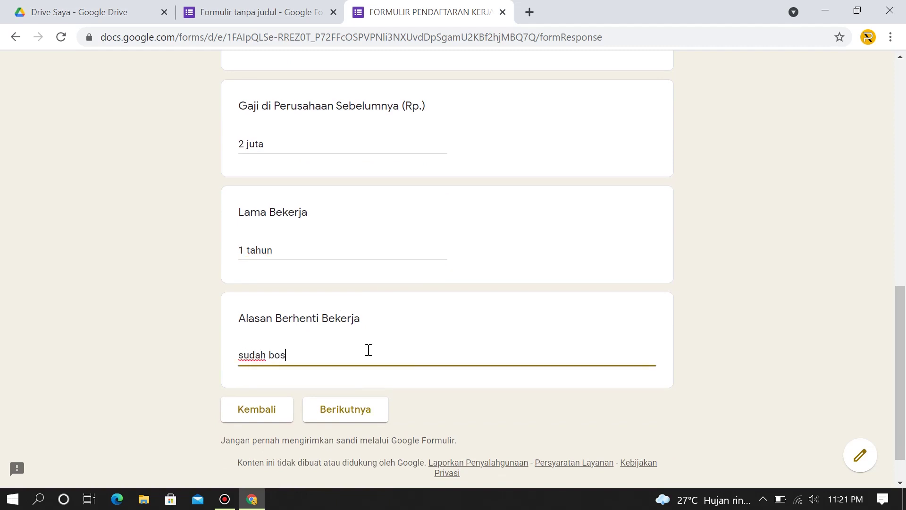
type("an. bos terlalu galak")
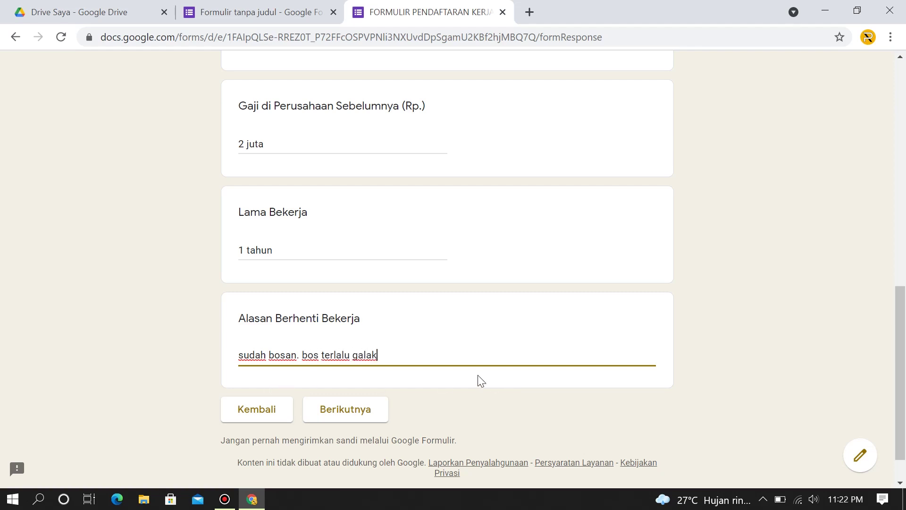
scroll(348, 297, "up", 3)
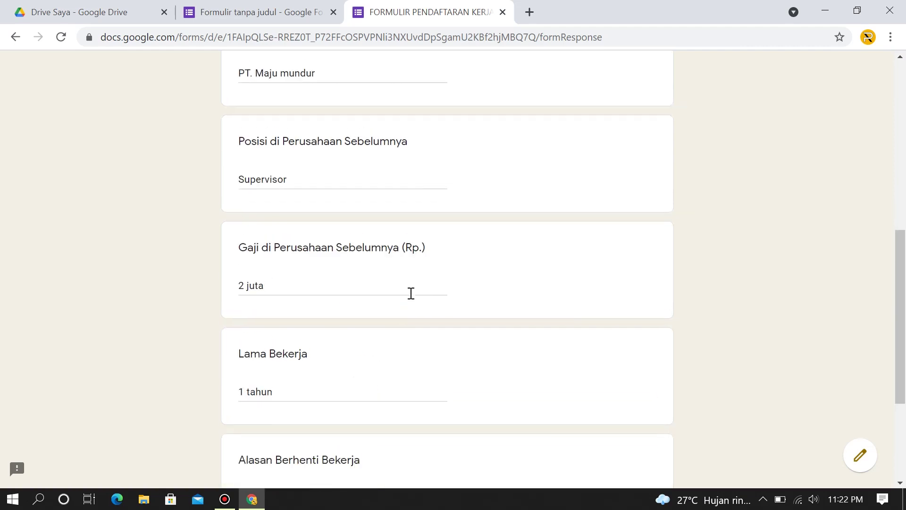
scroll(411, 294, "down", 4)
scroll(411, 182, "up", 6)
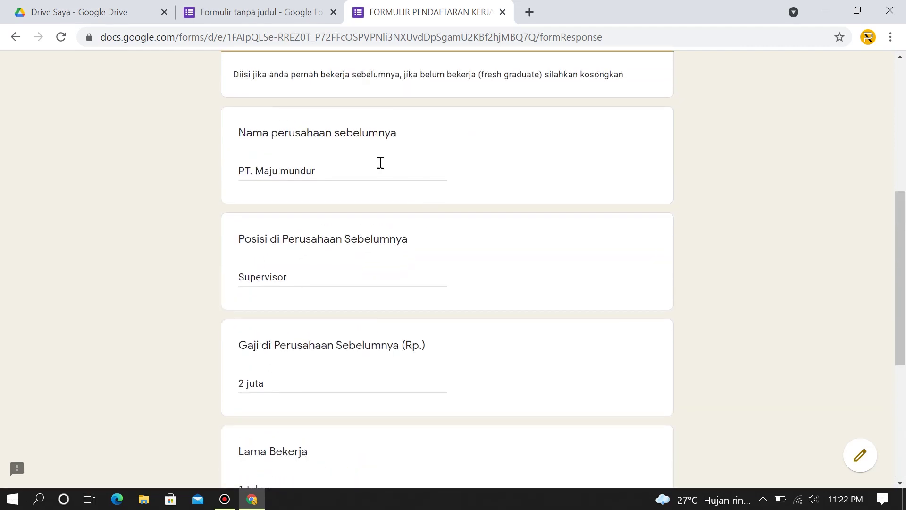
scroll(380, 162, "up", 3)
scroll(489, 157, "down", 4)
scroll(490, 159, "down", 4)
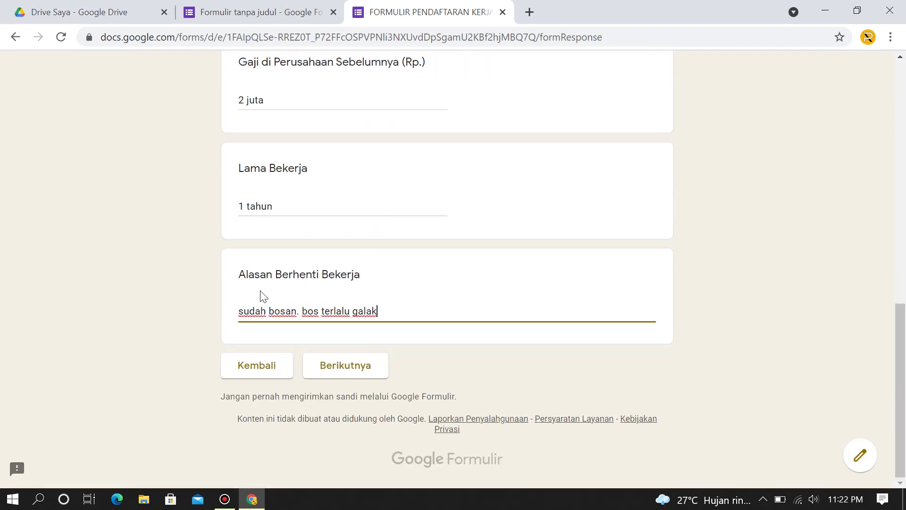
Continue to the ALASAN MELAMAR section of the application form.
left_click(366, 367)
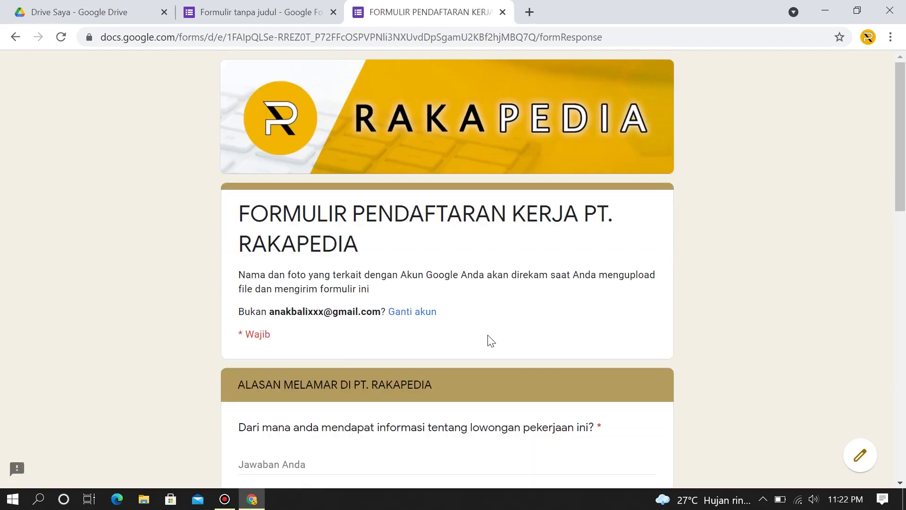
scroll(496, 330, "down", 4)
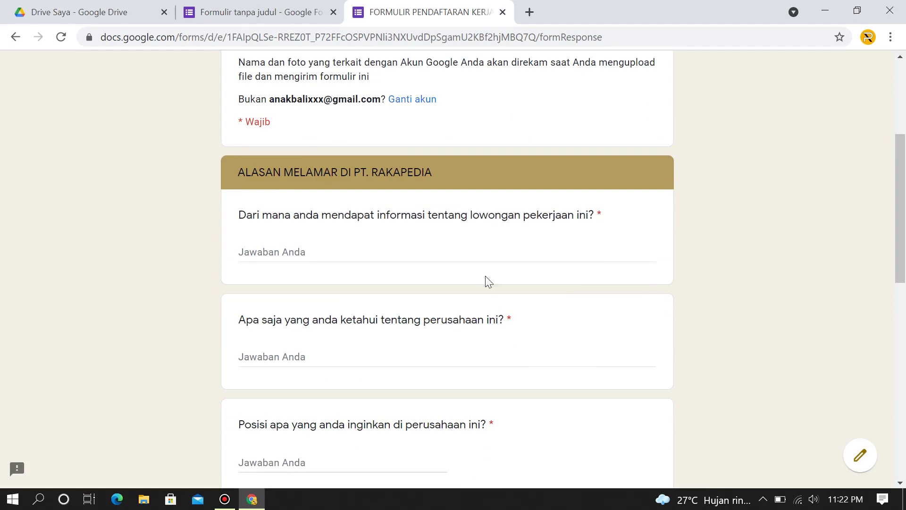
scroll(462, 235, "down", 5)
scroll(467, 235, "up", 7)
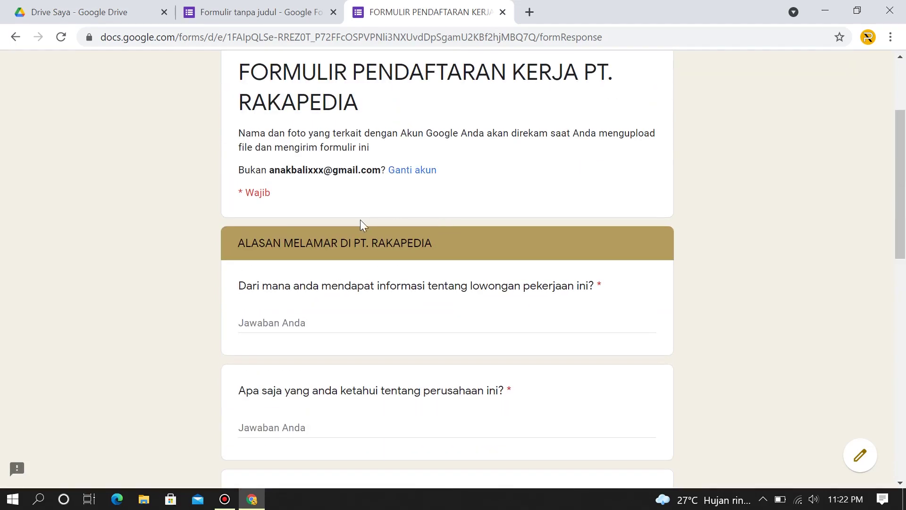
scroll(240, 209, "up", 3)
scroll(264, 213, "down", 3)
scroll(631, 321, "down", 2)
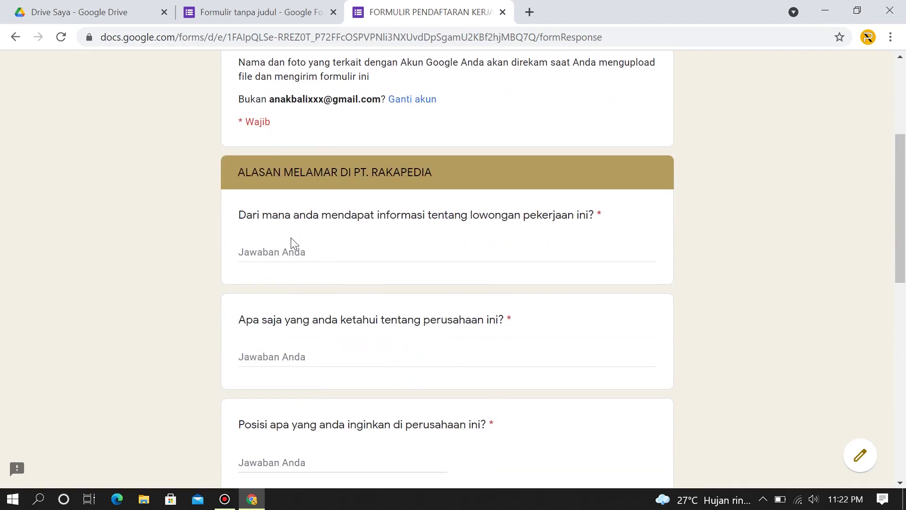
Answer the info source 'dari media sosial' and company knowledge 'perusahaan anda bergerak di bidang youtube'.
left_click(291, 255)
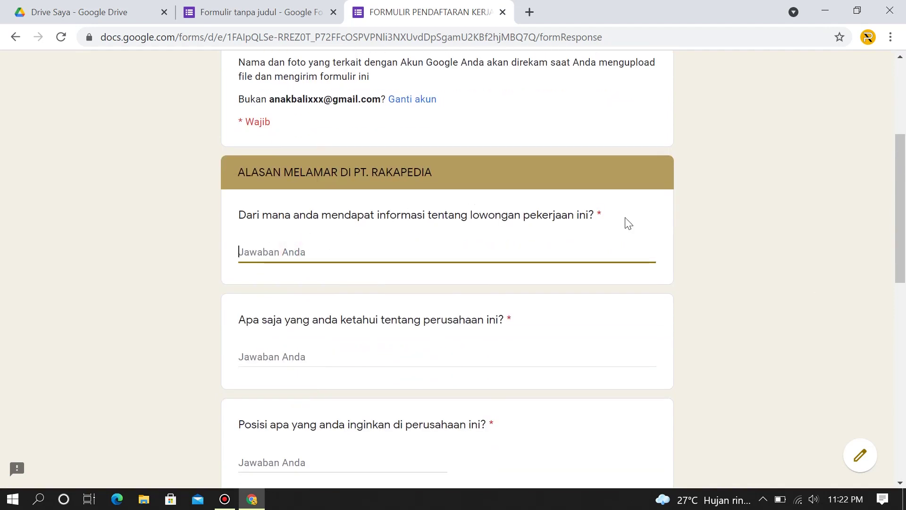
type("dari media sosial")
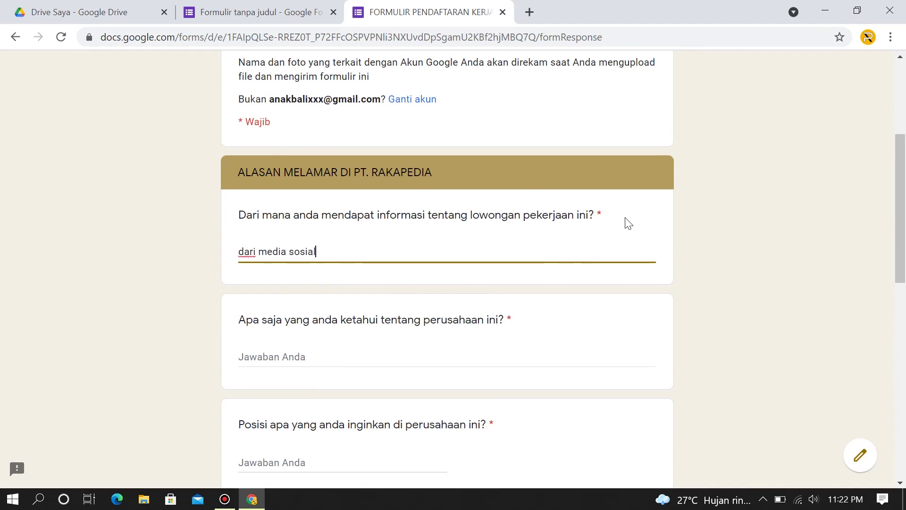
left_click(315, 357)
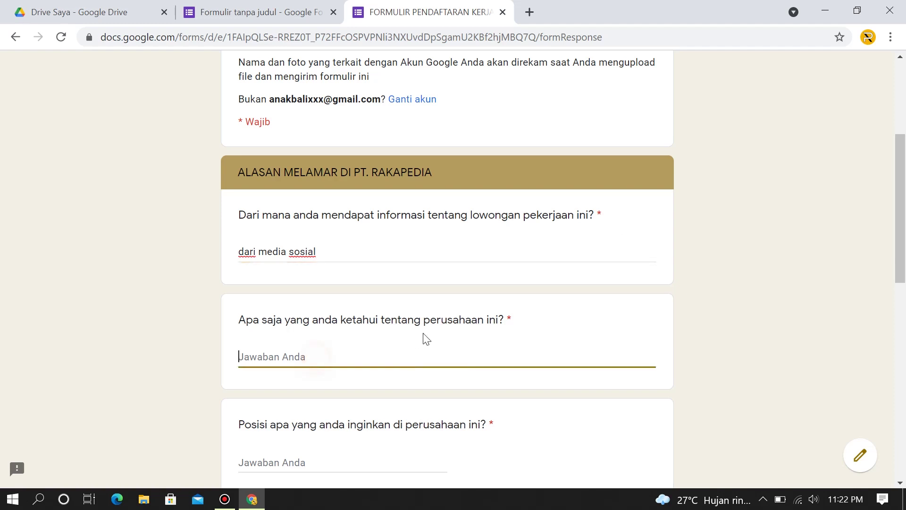
scroll(427, 339, "down", 1)
type("perusa")
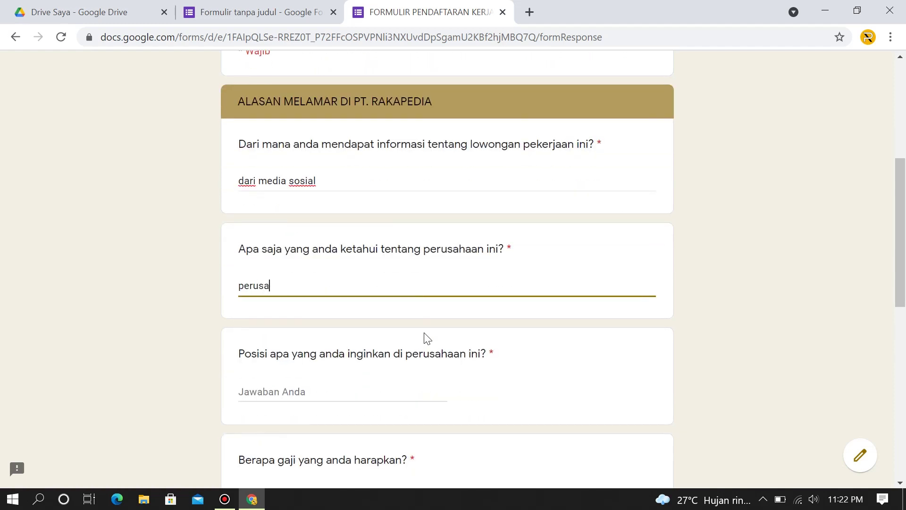
type("haan anda bergerak ")
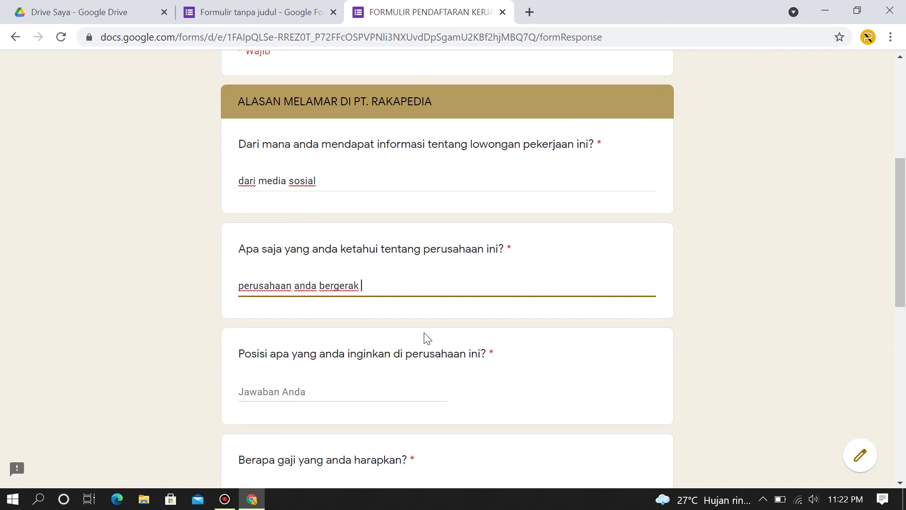
type("di bidang youtube")
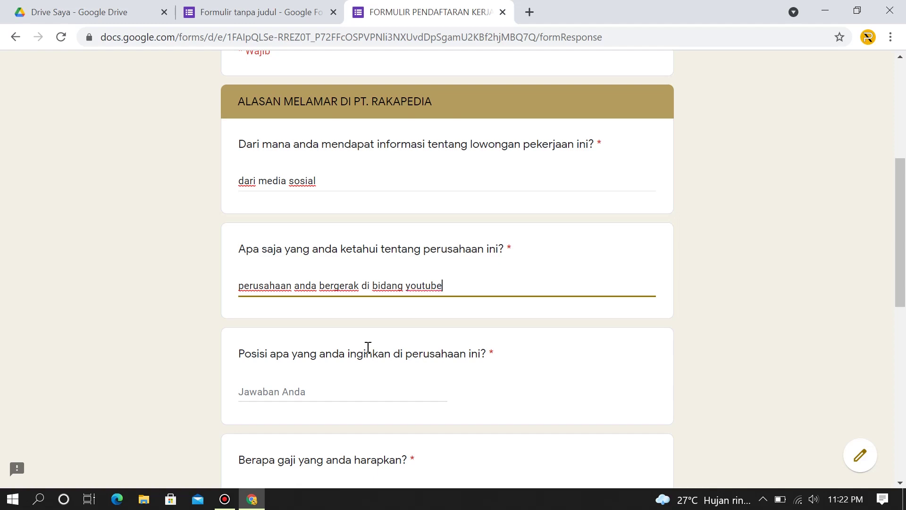
scroll(368, 348, "down", 1)
Enter 'editor' as the desired position and '10 juta' as expected salary.
left_click(302, 320)
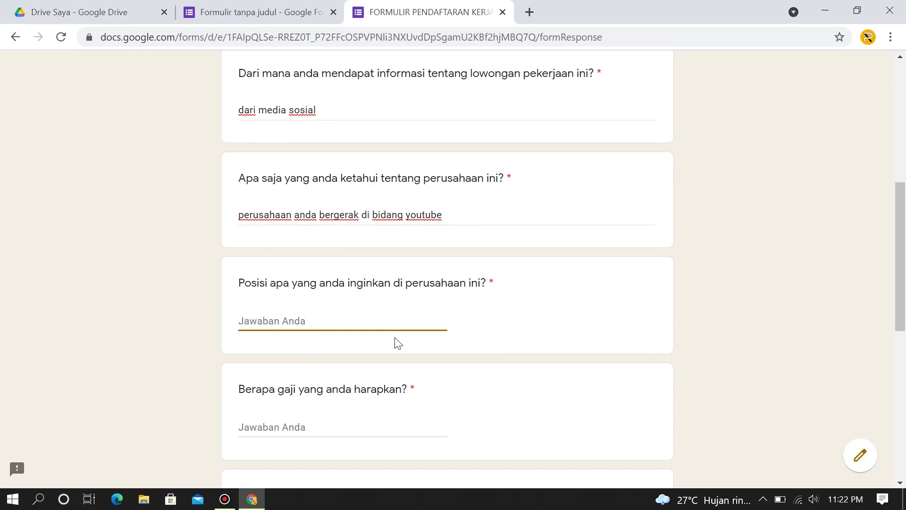
type("editor")
scroll(397, 342, "down", 1)
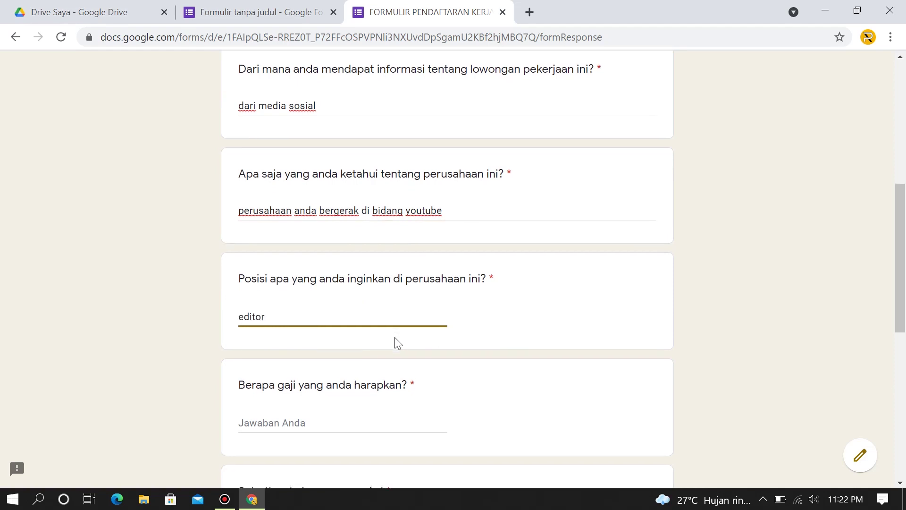
left_click(307, 355)
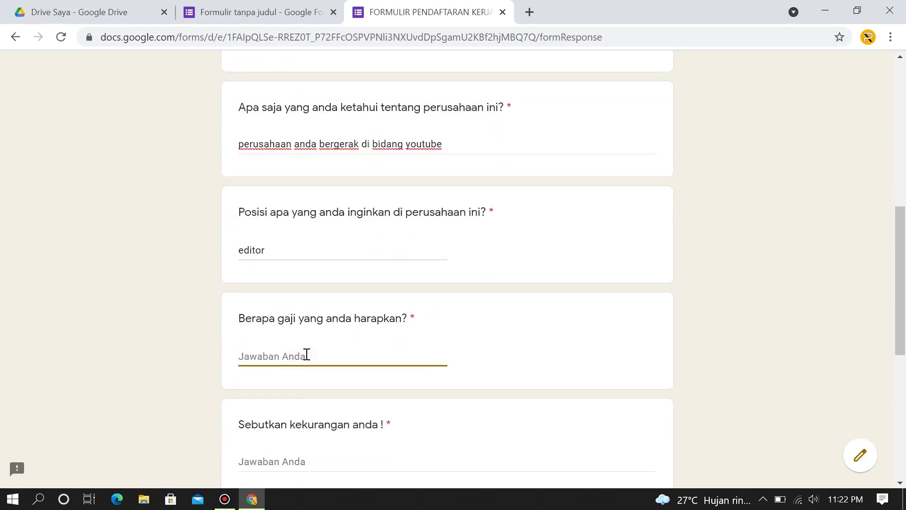
type("10 juta")
scroll(290, 357, "down", 1)
scroll(298, 378, "down", 1)
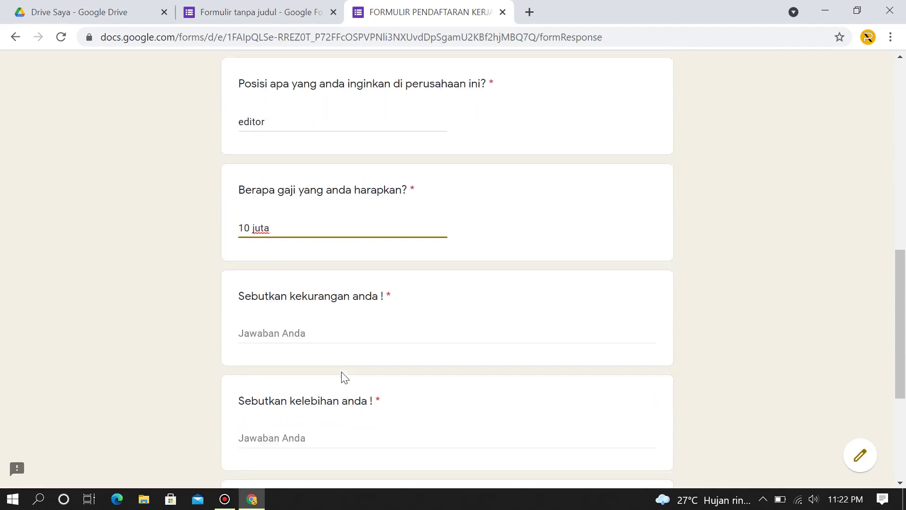
Enter weaknesses 'pemalu, coroboh' and strengths 'jago edit, rajin', correcting the 'jgo' typo.
left_click(323, 320)
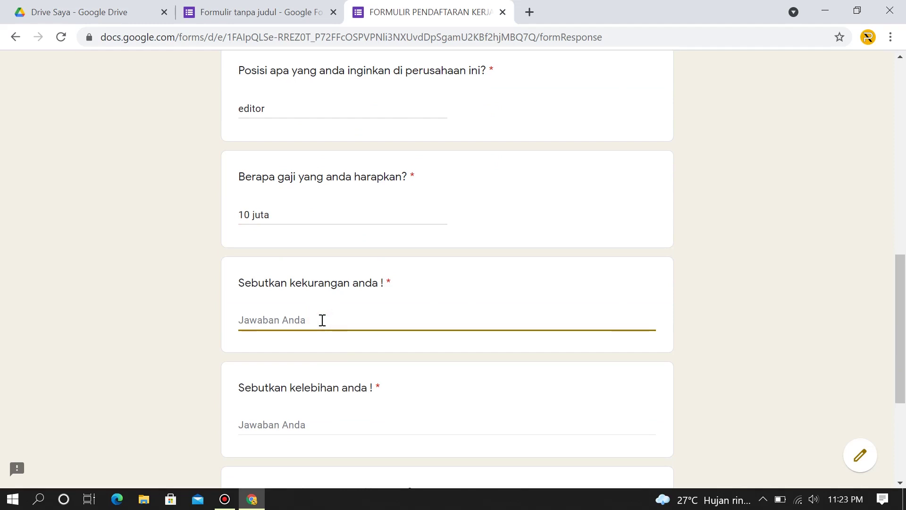
type("pemalu")
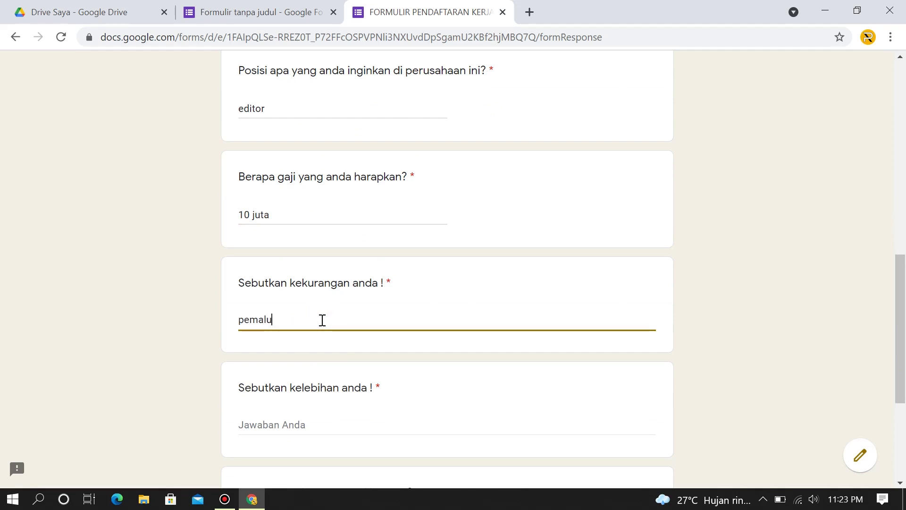
type(", cor")
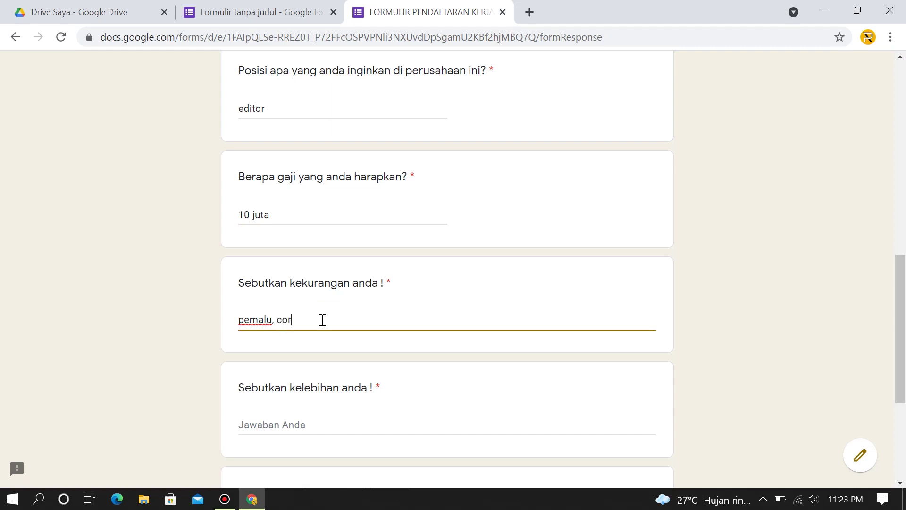
type("oboh")
scroll(323, 320, "down", 3)
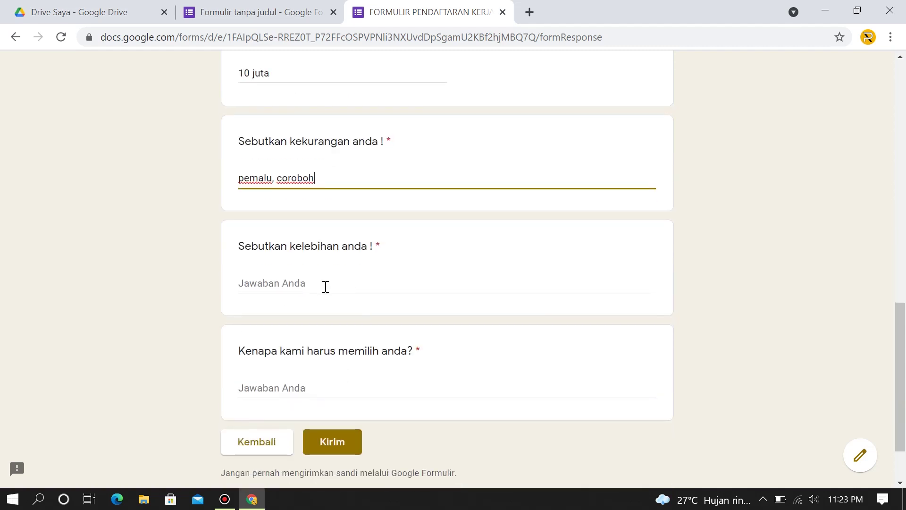
left_click(321, 287)
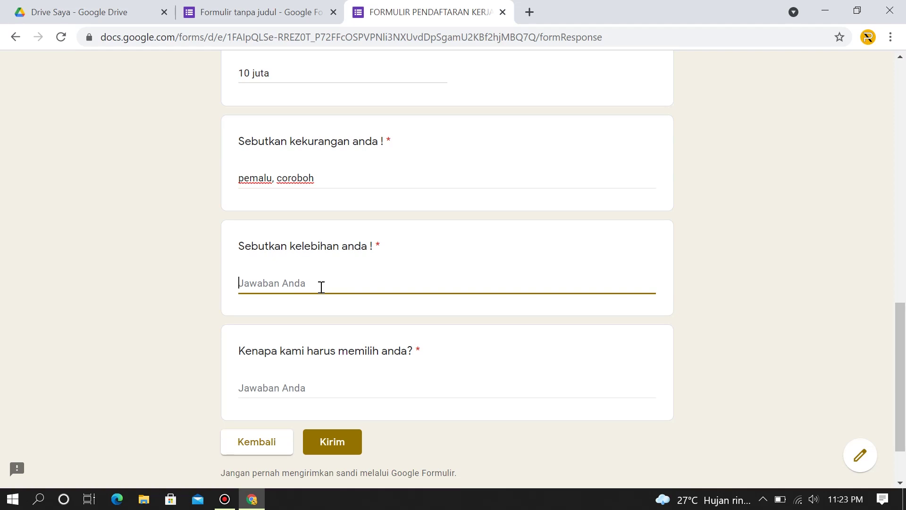
type("jgo edit,")
left_click(245, 283)
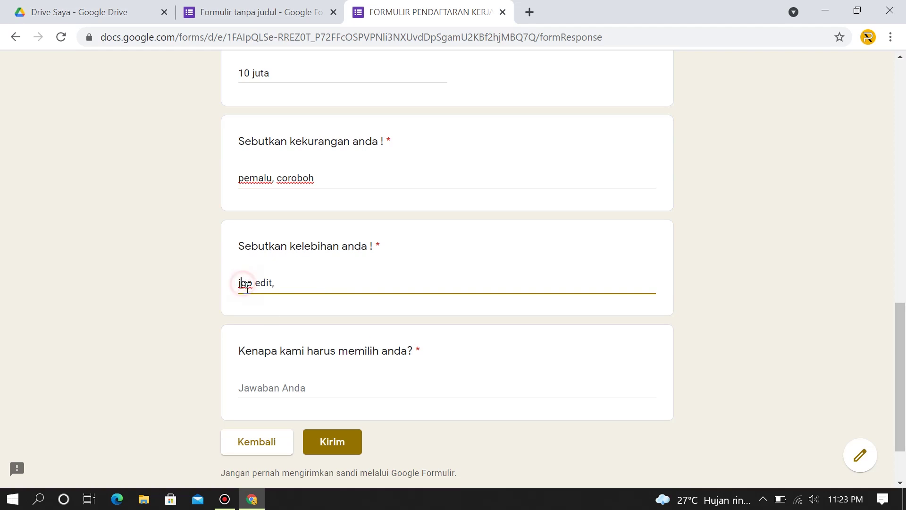
type("a")
type("rajin")
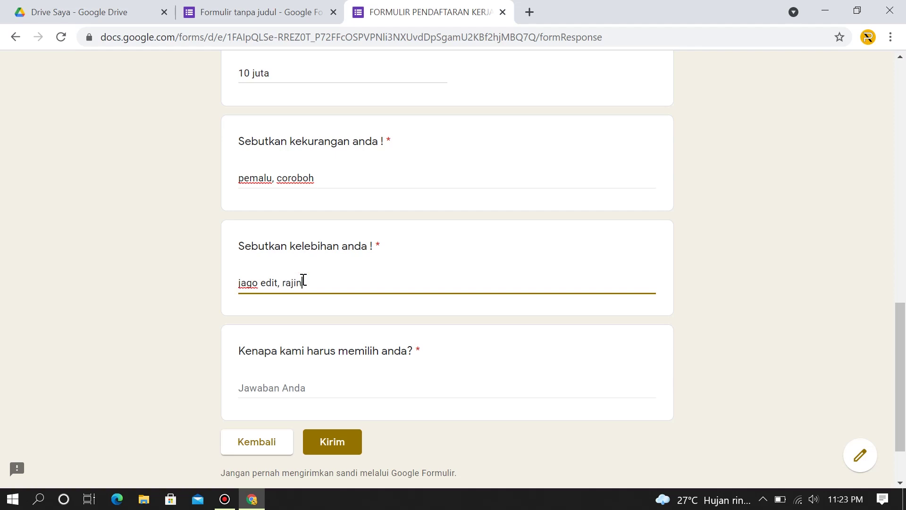
scroll(304, 293, "down", 2)
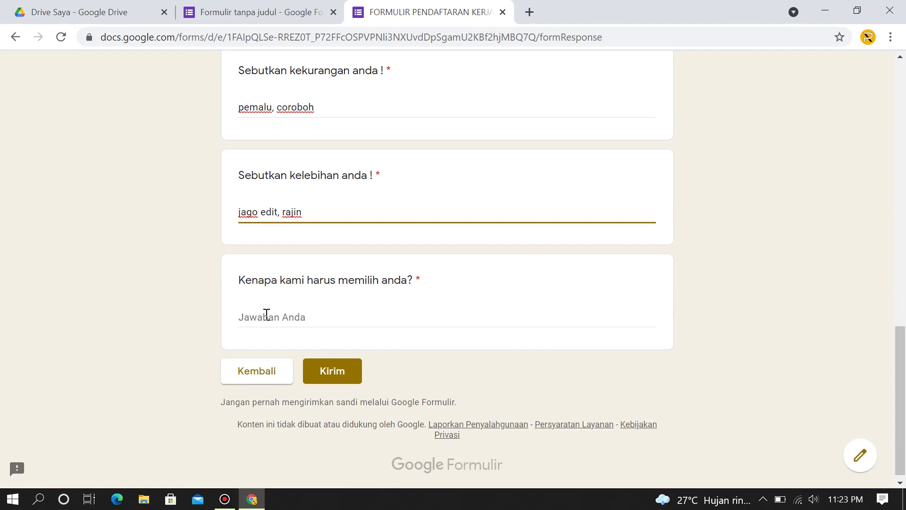
Answer the reason as 'karena saya dapat memajukan perusahaan anda' and submit the application.
left_click(267, 314)
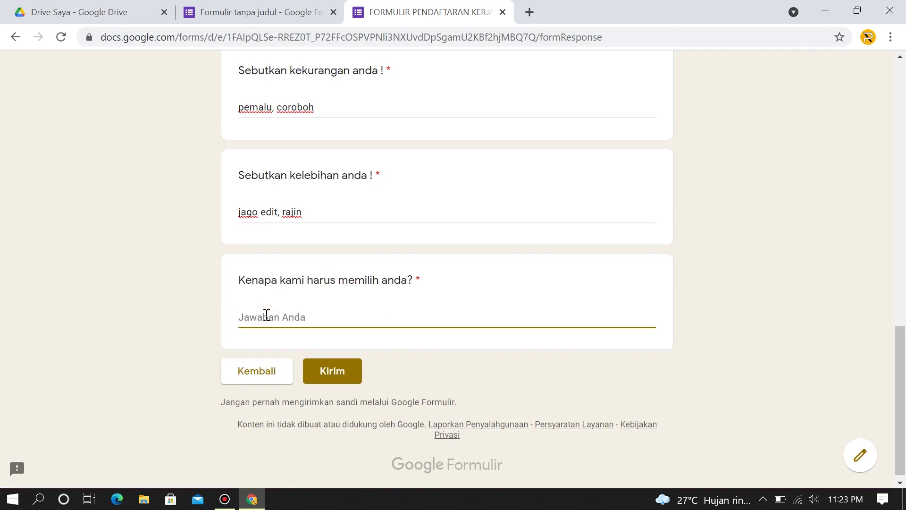
type("karena saya dapat memaj")
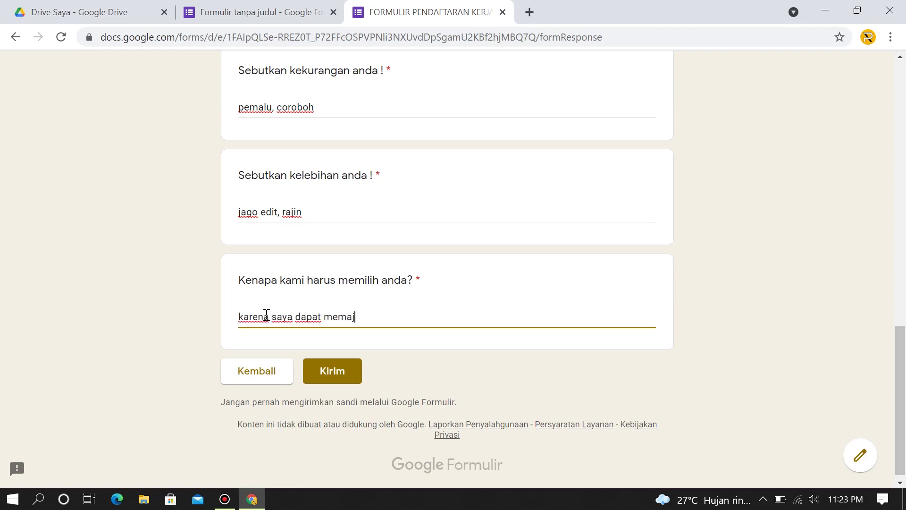
type("ukan perusahaan an")
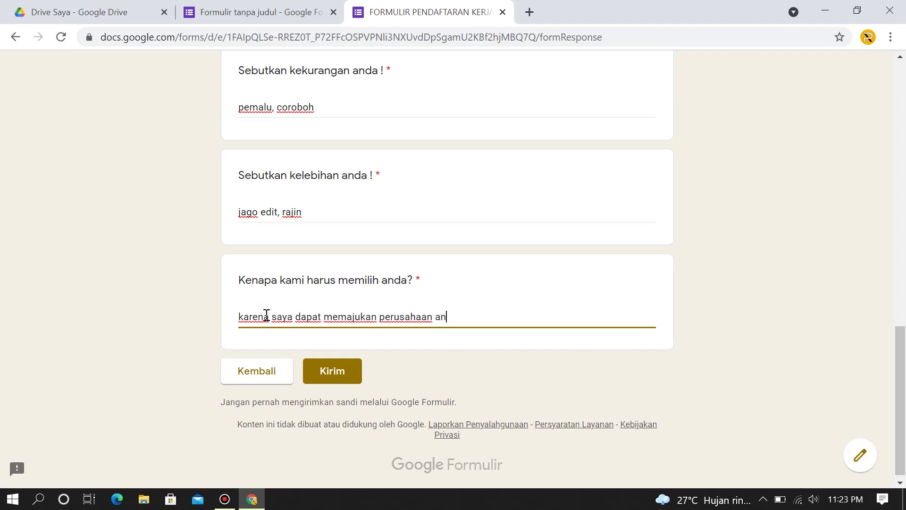
type("da")
scroll(267, 315, "up", 3)
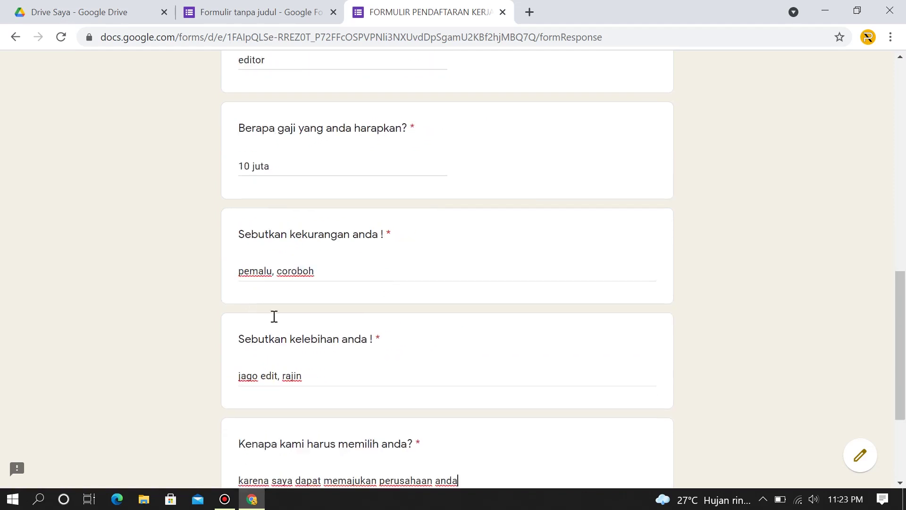
scroll(274, 317, "down", 3)
left_click(351, 370)
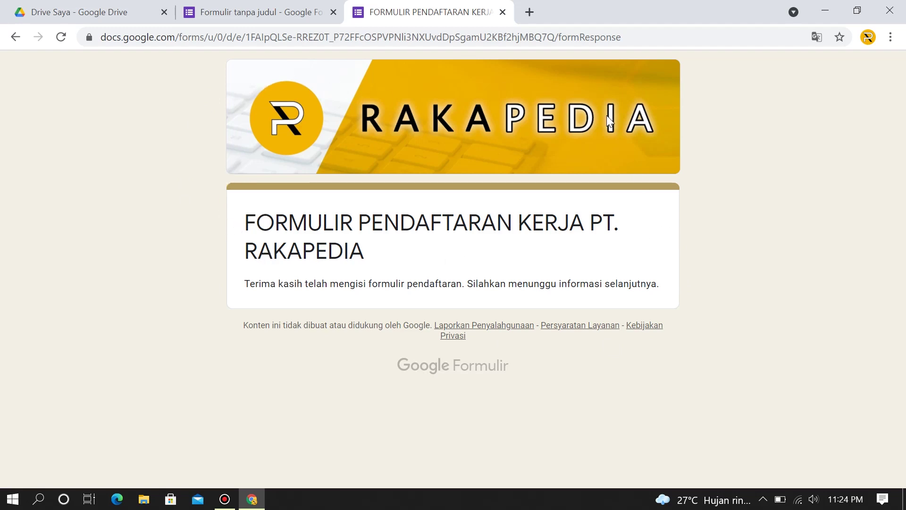
Close the submitted form and browse the Jawaban tab's response summary.
left_click(503, 13)
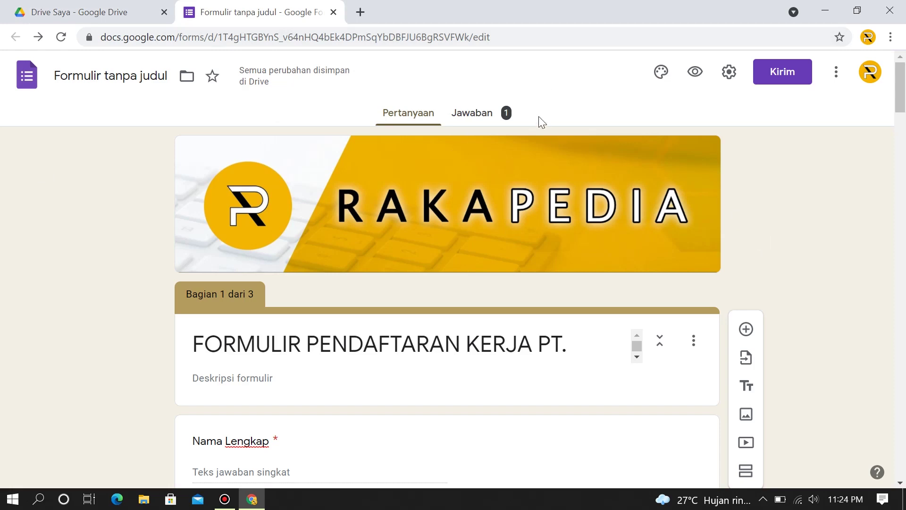
left_click(481, 115)
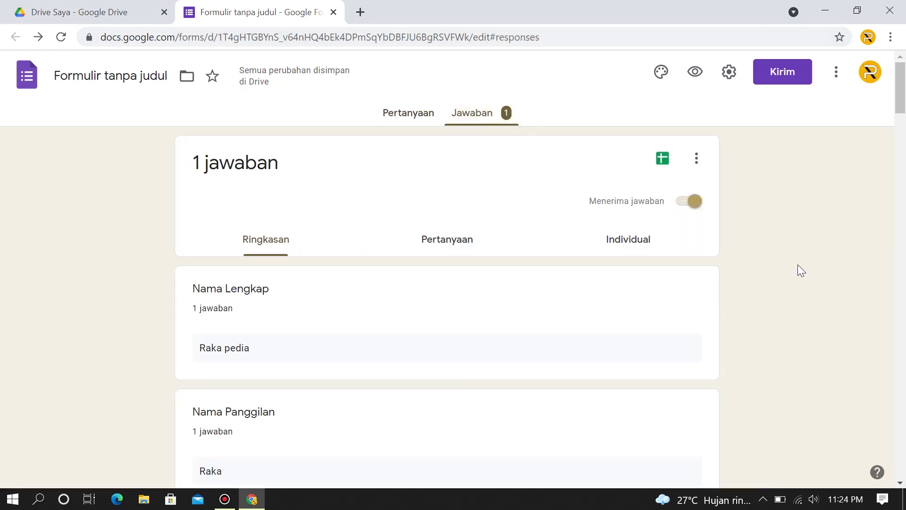
scroll(796, 267, "down", 2)
scroll(760, 259, "up", 2)
scroll(250, 301, "down", 3)
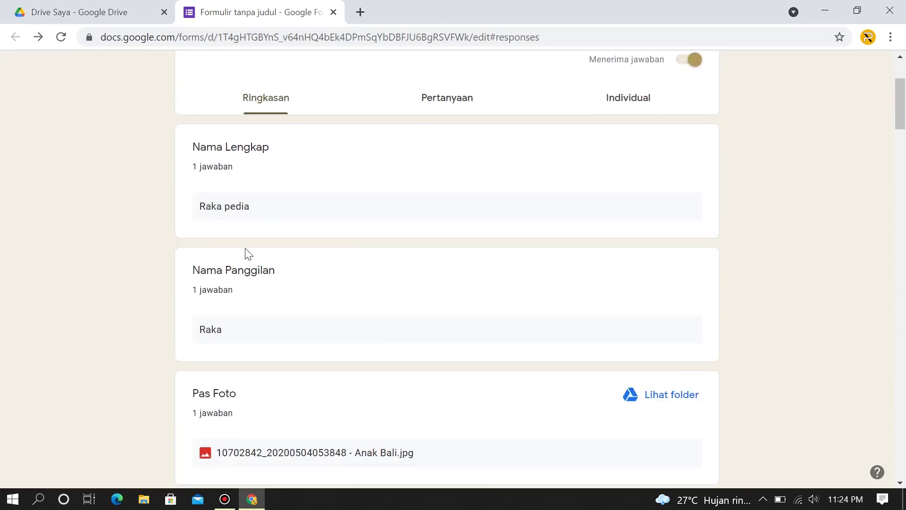
scroll(243, 227, "down", 2)
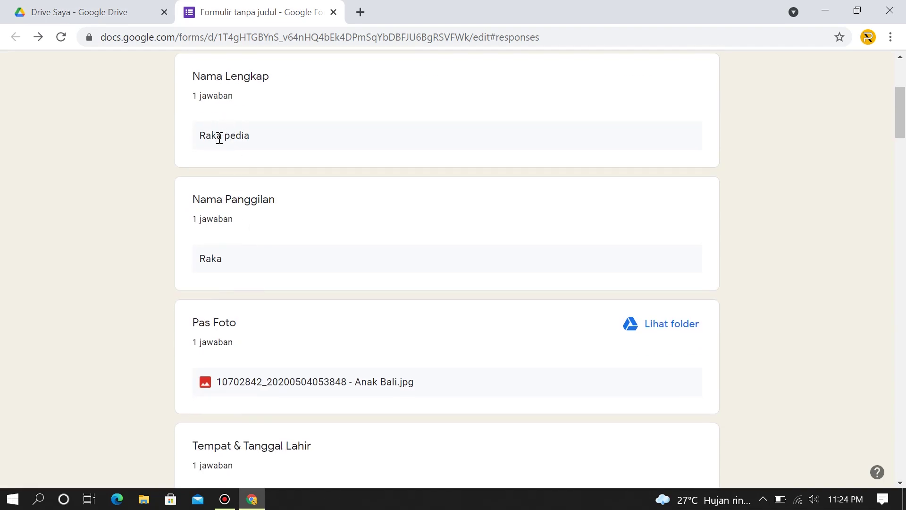
scroll(245, 270, "down", 2)
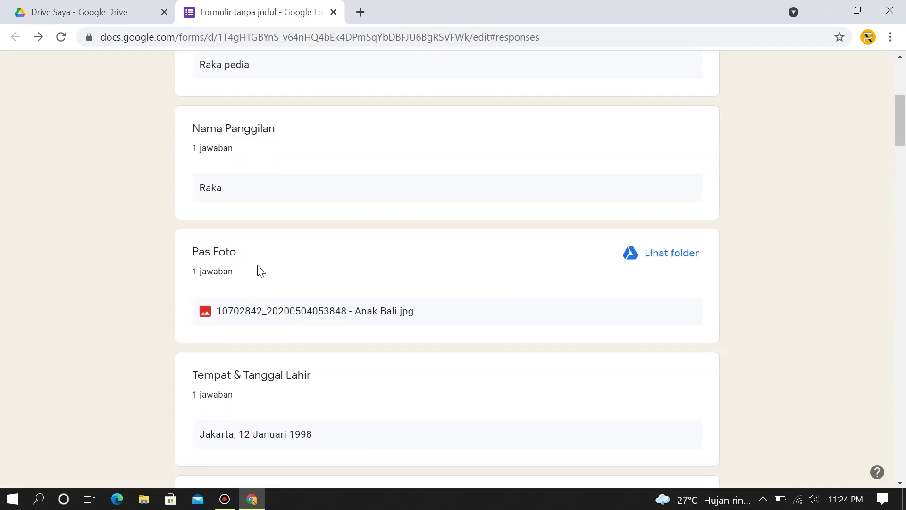
scroll(250, 270, "down", 2)
scroll(340, 214, "down", 2)
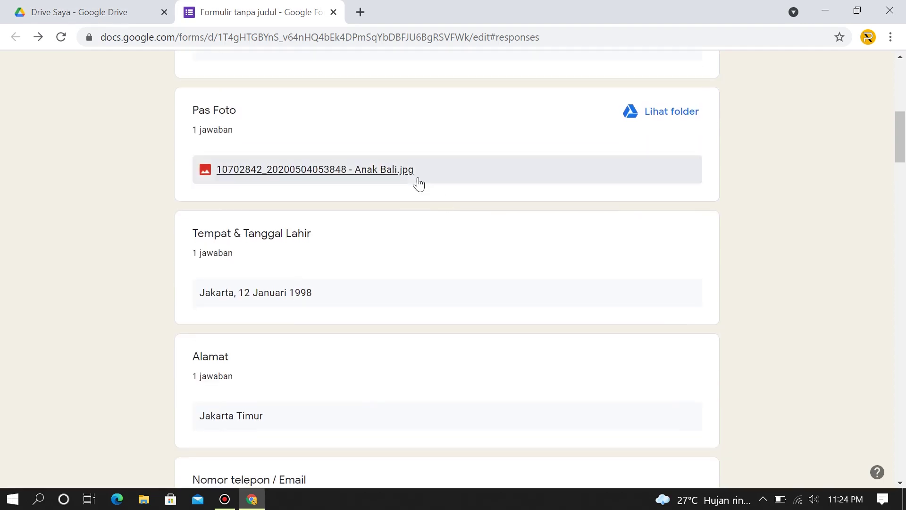
Preview the uploaded Pas Foto file, then review the D4 and Belum menikah charts.
left_click(319, 172)
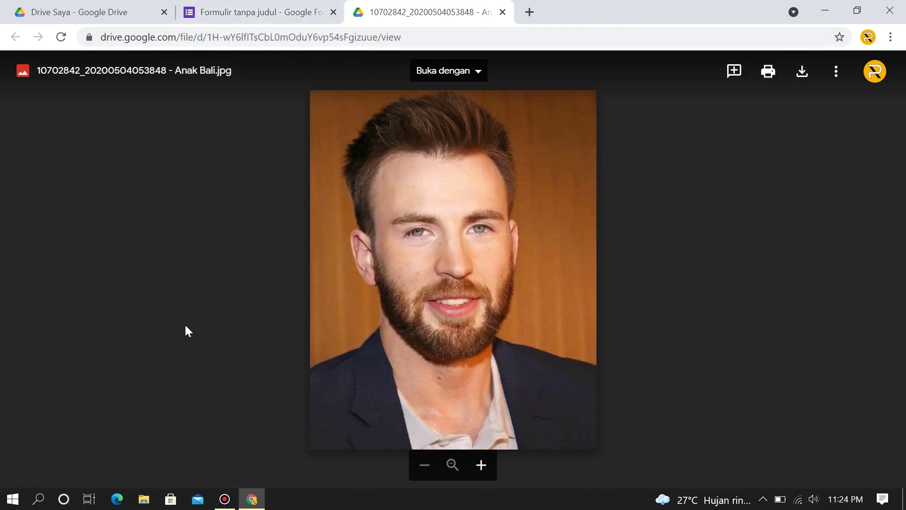
left_click(501, 11)
scroll(387, 301, "down", 2)
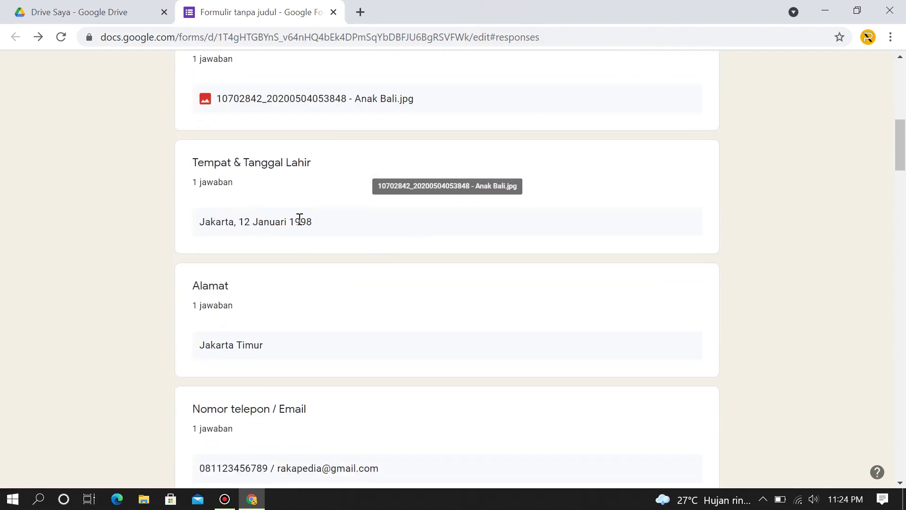
scroll(330, 210, "down", 7)
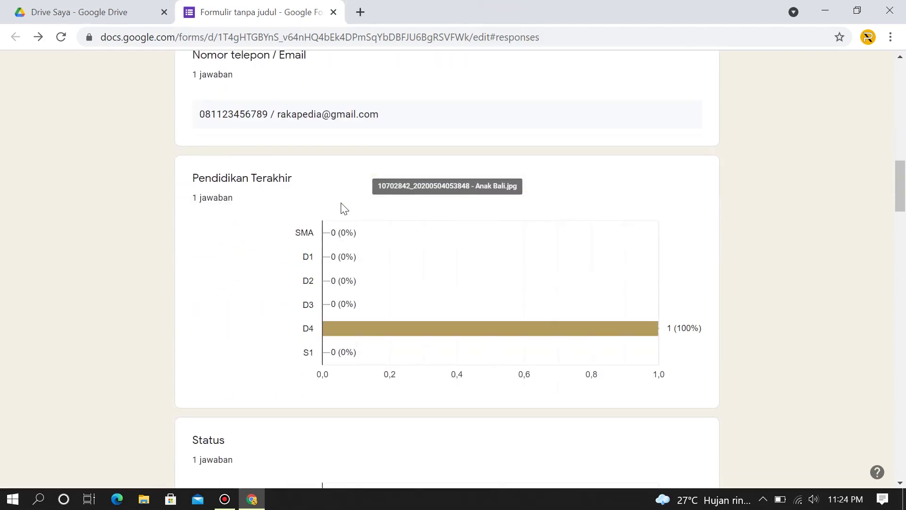
scroll(355, 180, "down", 3)
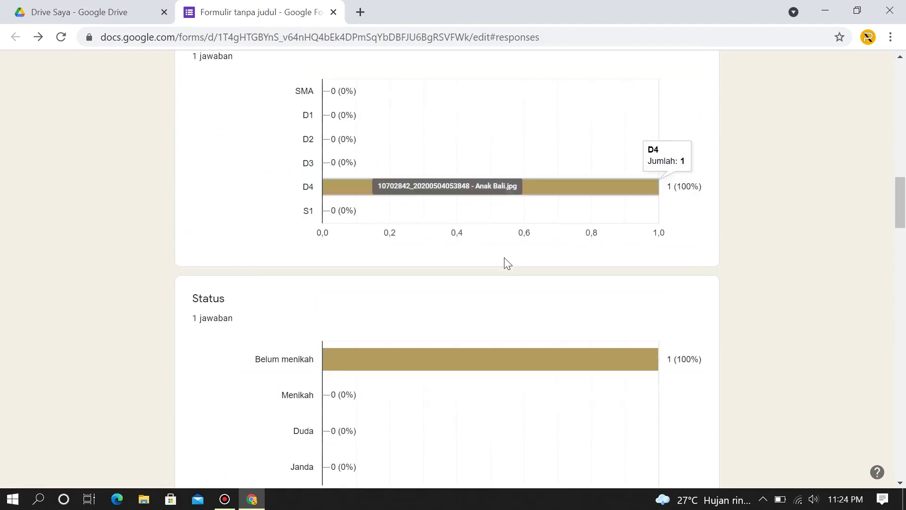
scroll(507, 262, "down", 3)
Link the responses to a new spreadsheet, 'Formulir tanpa judul (Jawaban)'.
left_click_drag(904, 230, 902, 91)
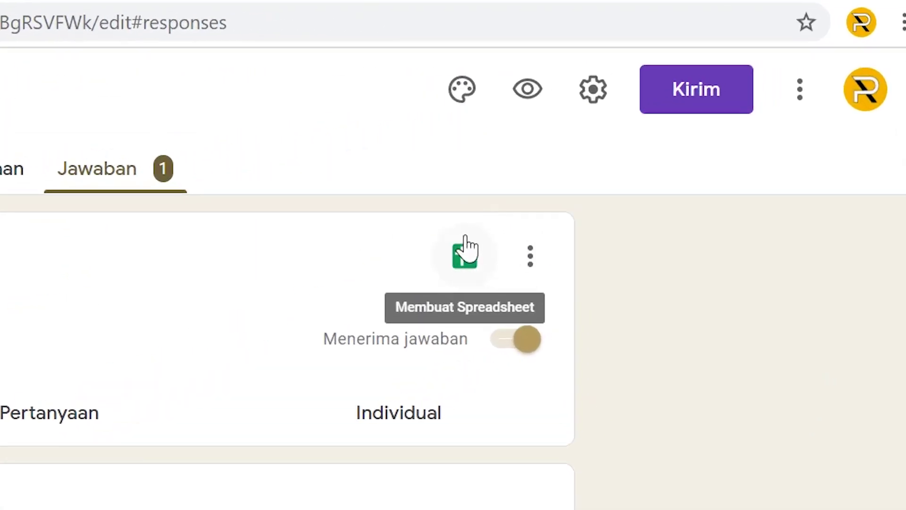
left_click(663, 155)
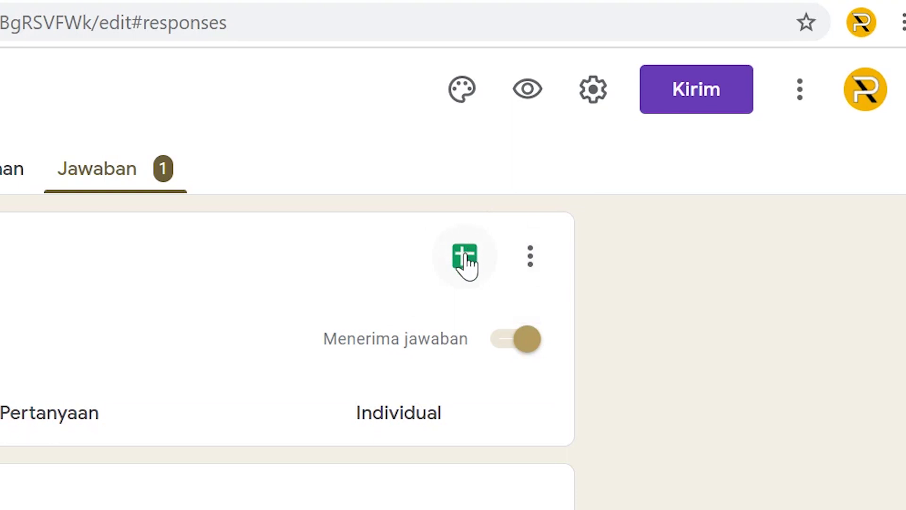
left_click(465, 258)
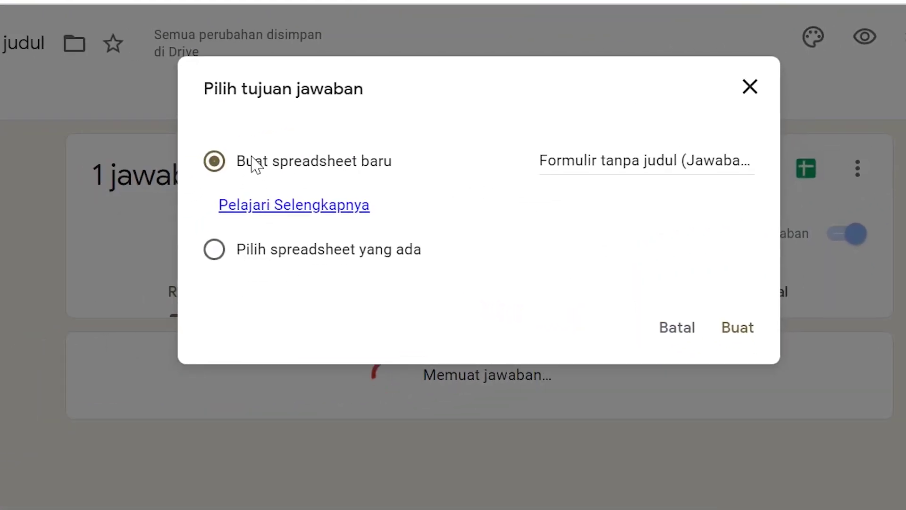
left_click(735, 329)
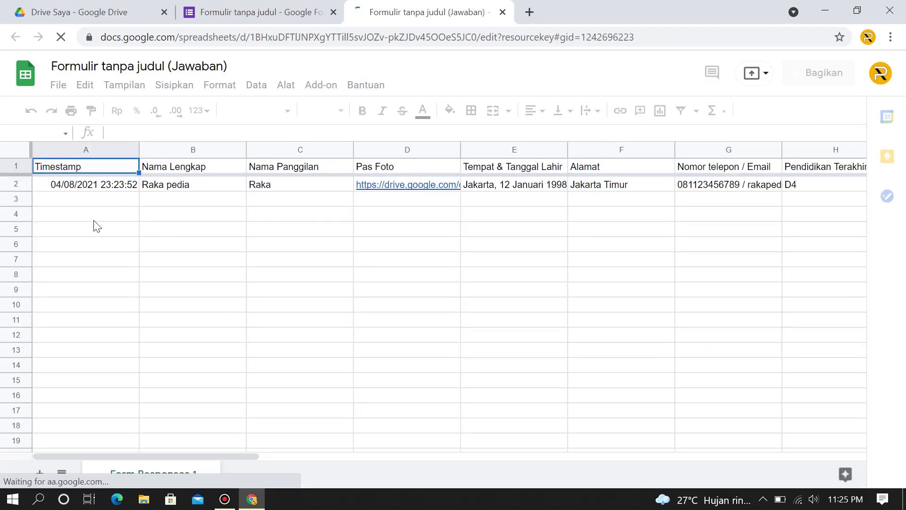
left_click(94, 218)
left_click(84, 198)
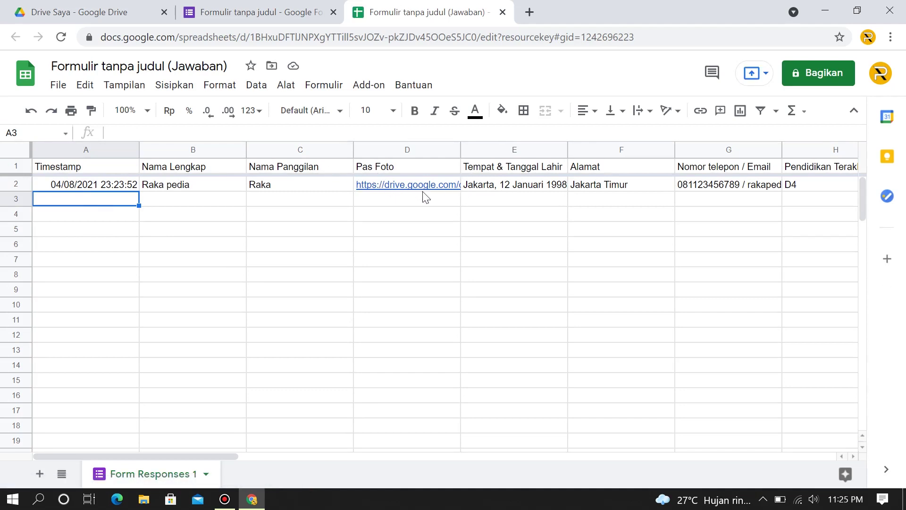
mouse_move(419, 189)
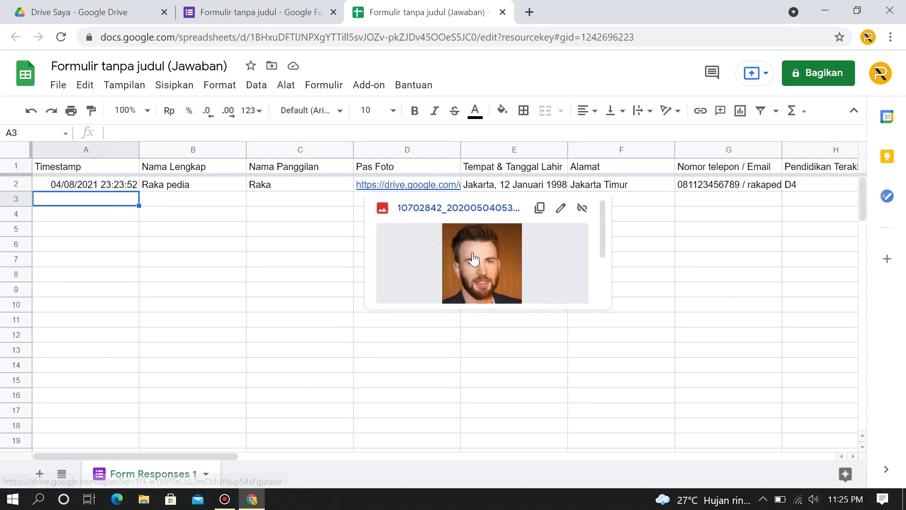
left_click(738, 305)
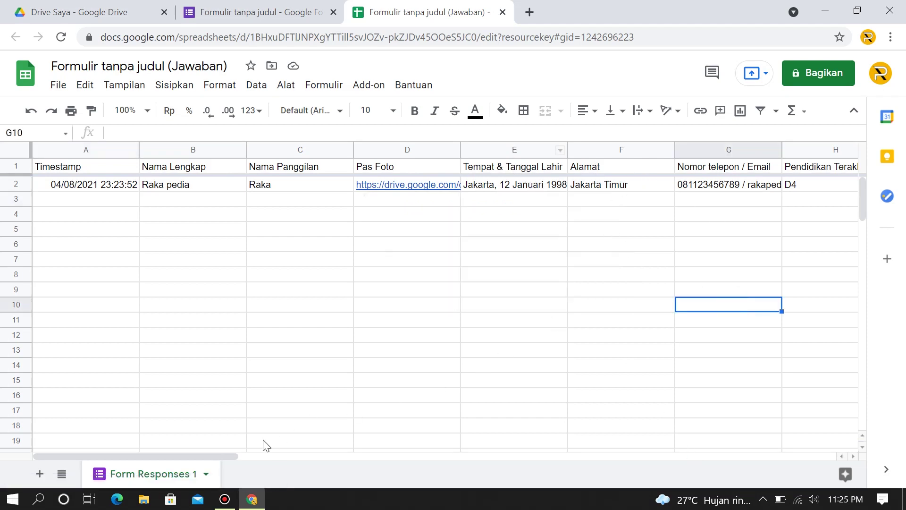
left_click_drag(229, 453, 185, 455)
left_click(86, 184)
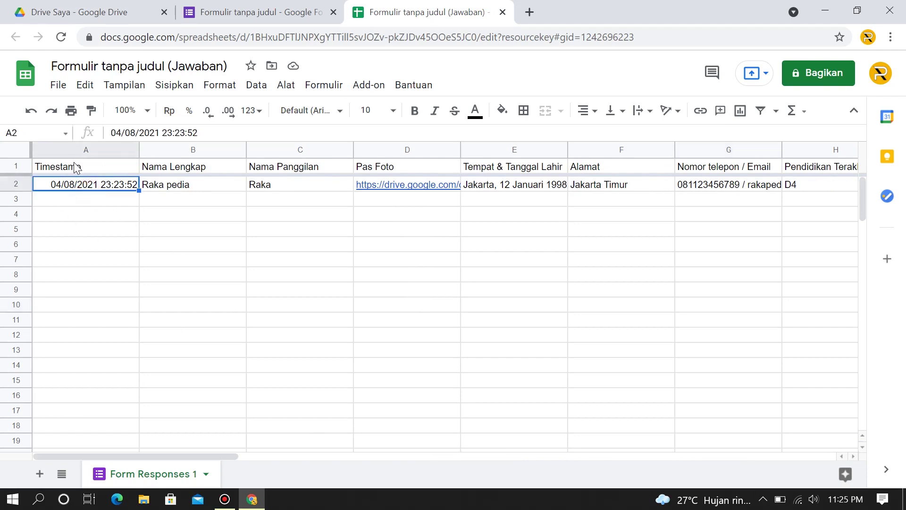
left_click(75, 165)
left_click(88, 198)
left_click(96, 216)
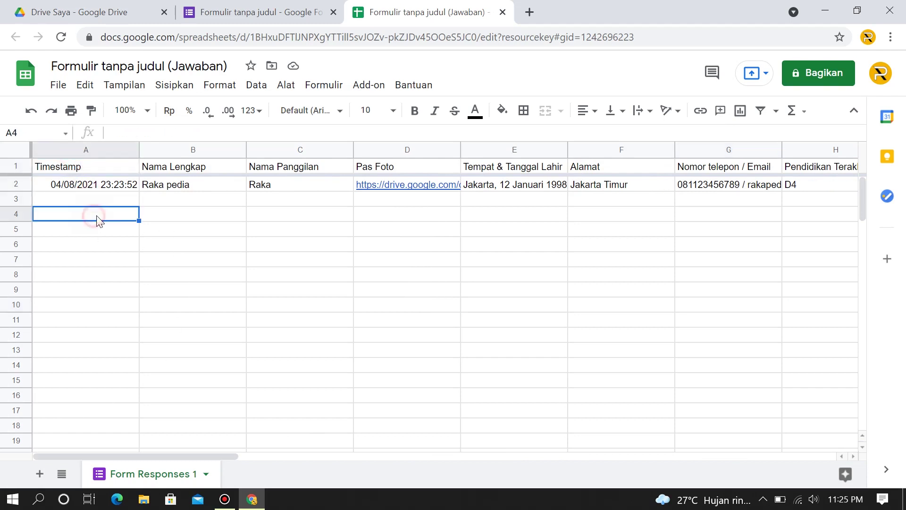